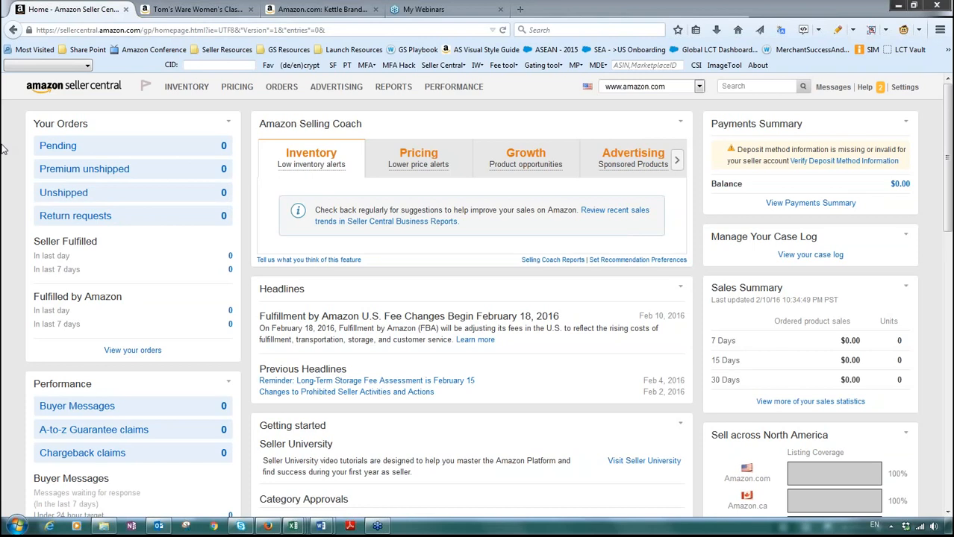
Open the page for adding a single product and look at its catalog search for existing items.
mouse_move(186, 88)
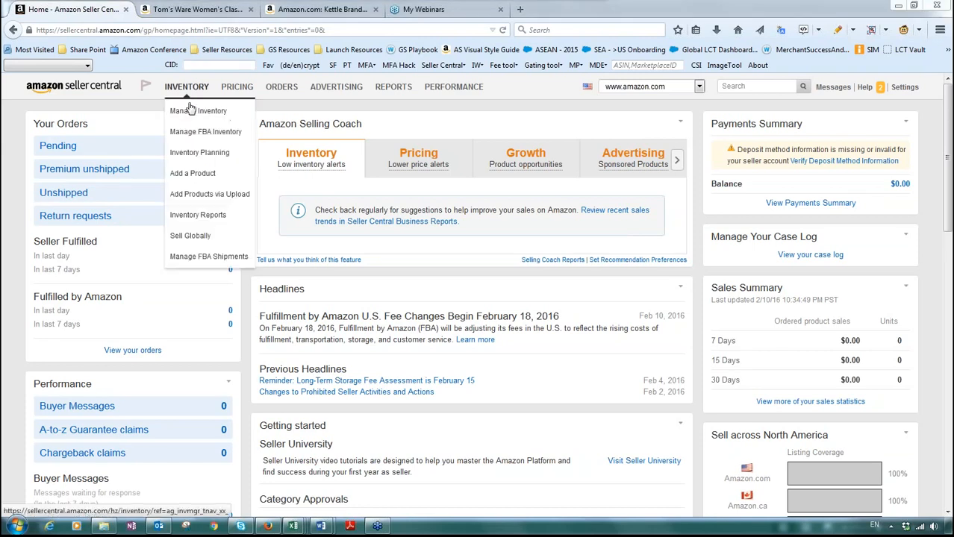
left_click(224, 178)
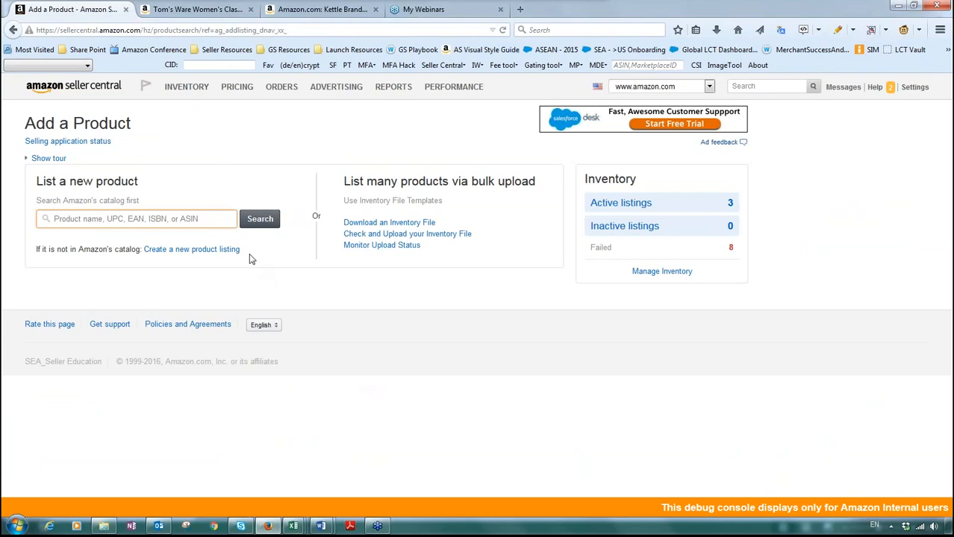
mouse_move(186, 87)
left_click(170, 216)
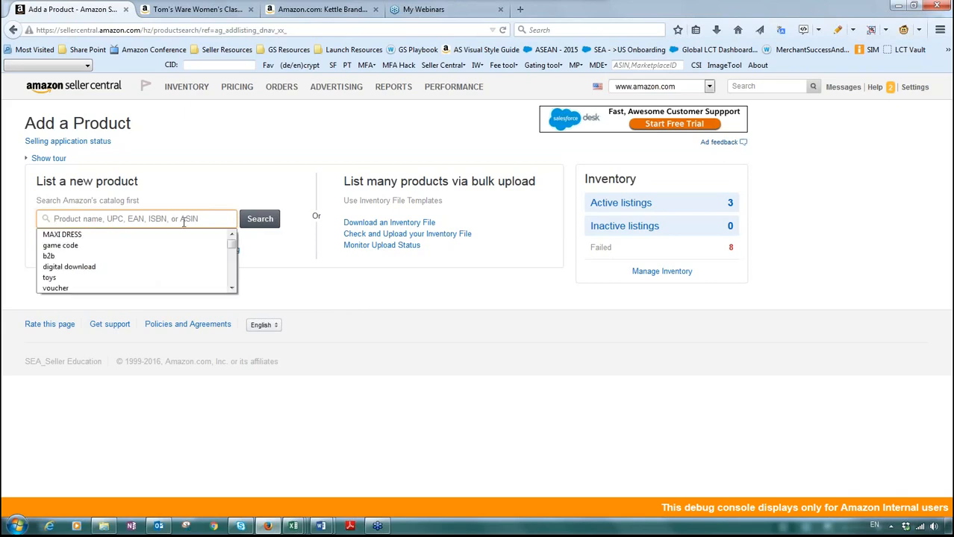
left_click(298, 292)
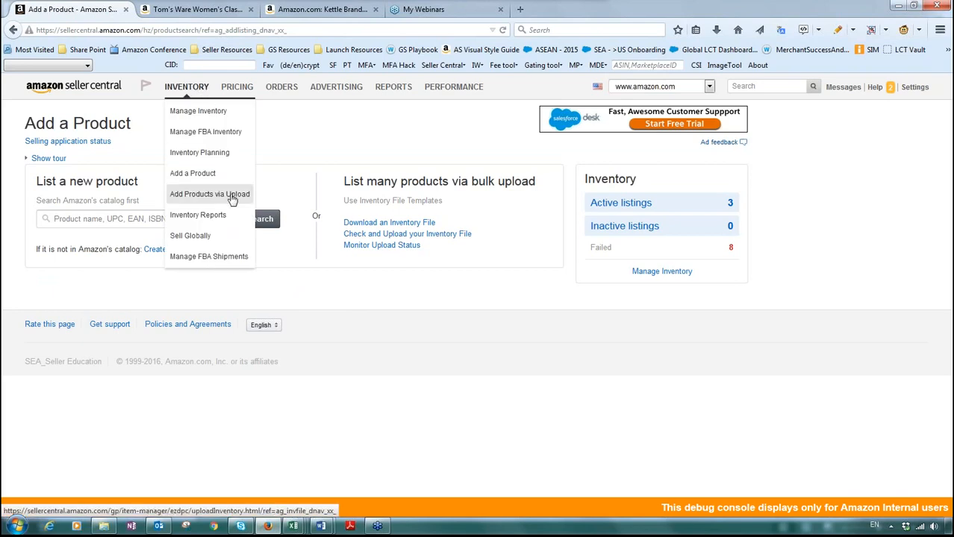
Open the inventory file download page for adding products via upload and search its categories for "dress".
left_click(232, 195)
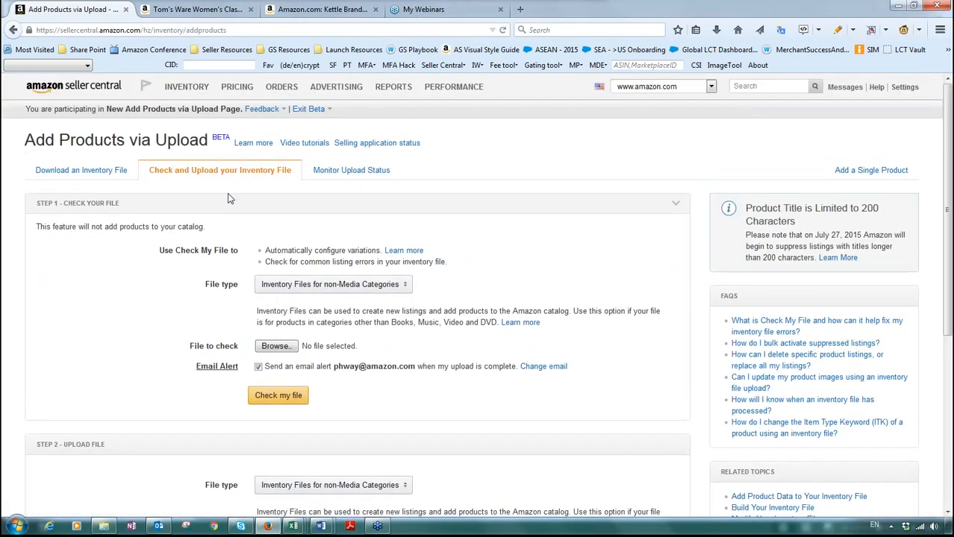
left_click(71, 178)
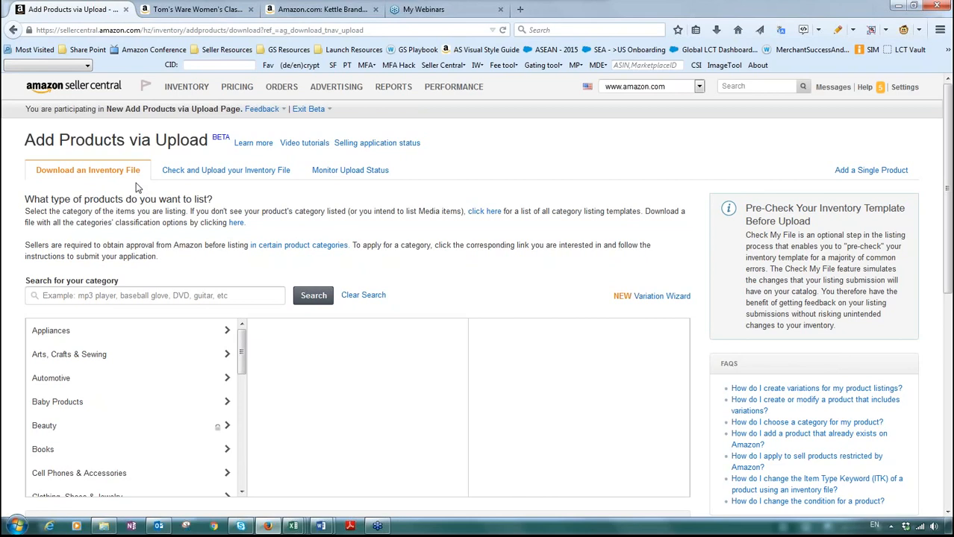
left_click(213, 300)
type("dress")
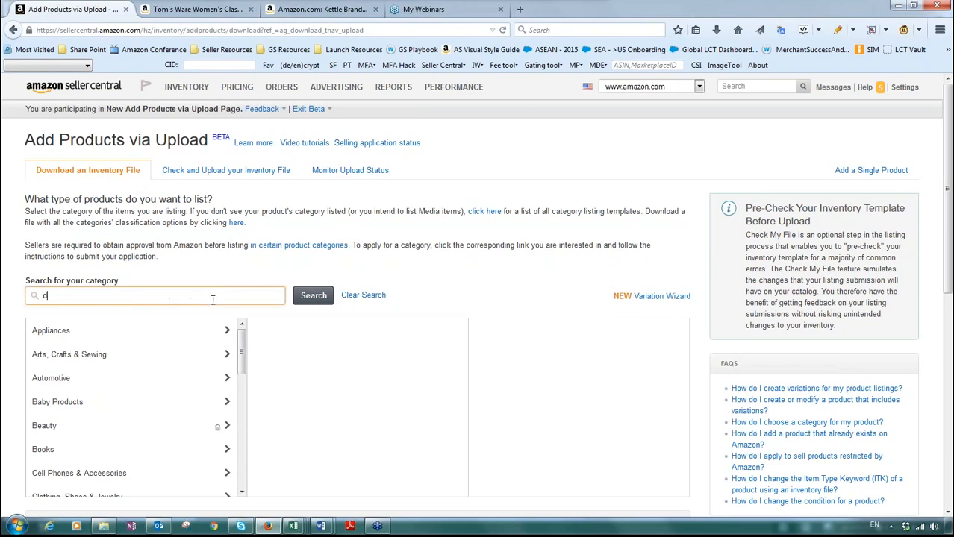
left_click(313, 299)
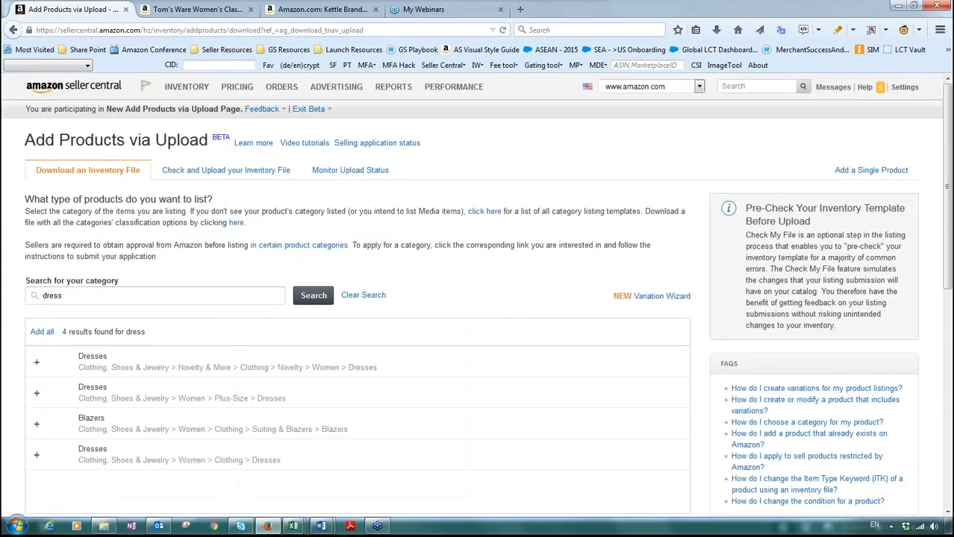
Add the Clothing, Shoes & Jewelry > Women > Clothing > Dresses classification and review its listing template details.
scroll(398, 321, "down", 3)
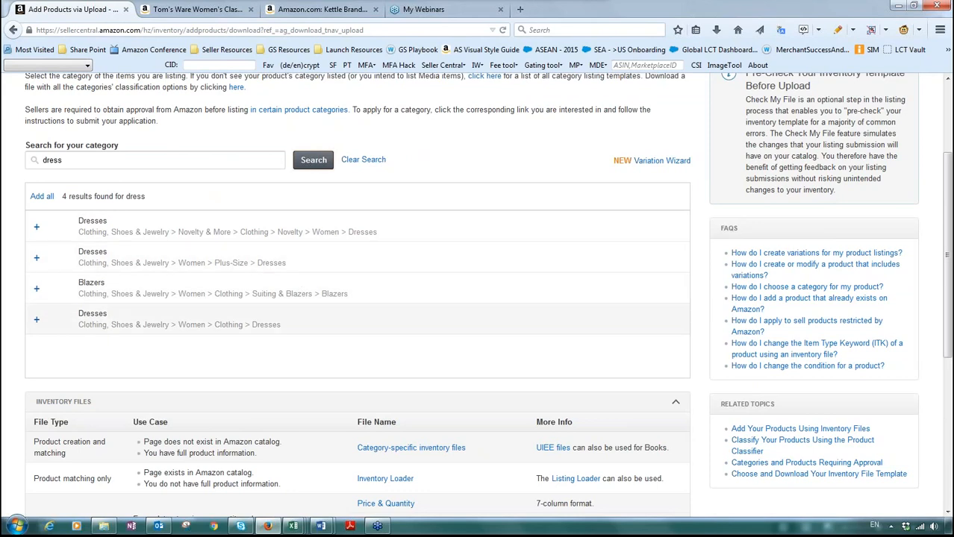
left_click(37, 320)
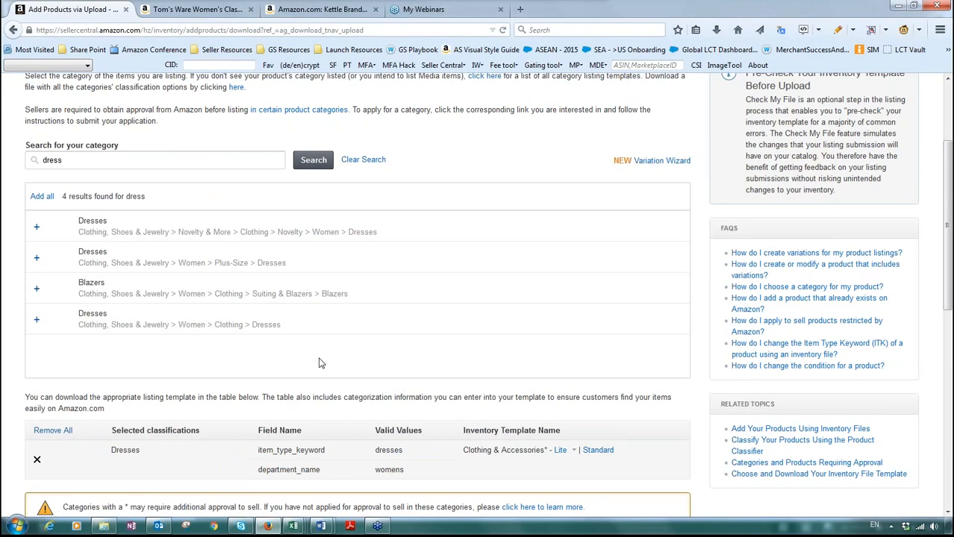
scroll(330, 367, "down", 2)
scroll(299, 361, "down", 2)
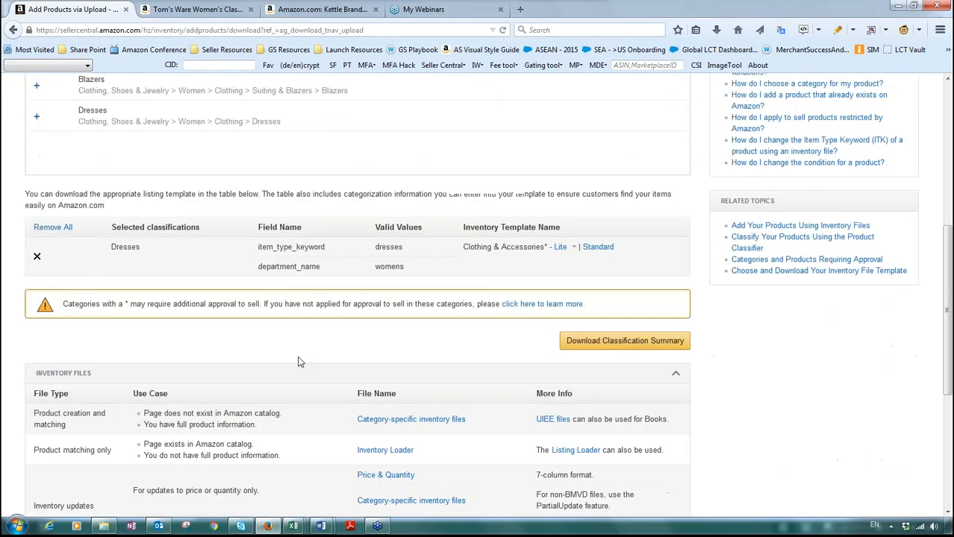
scroll(30, 256, "up", 3)
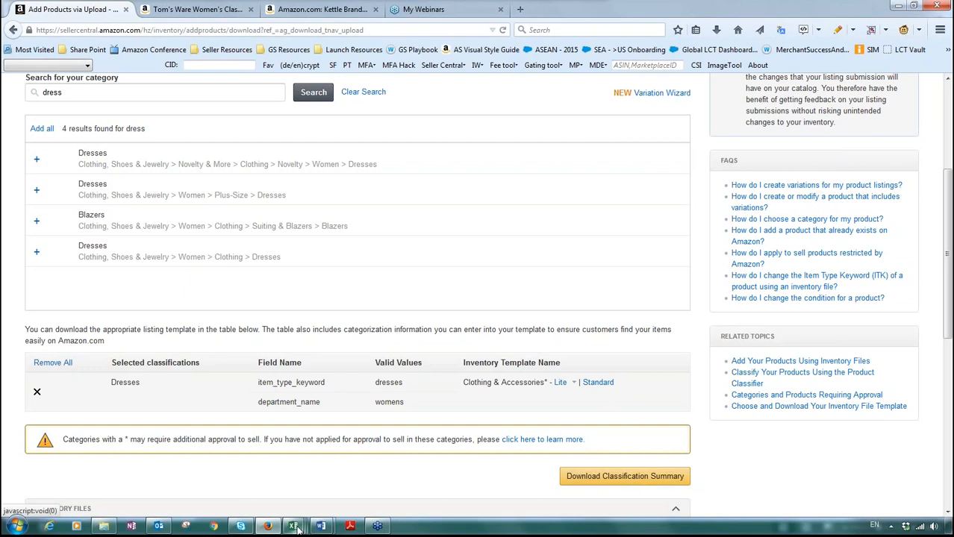
Switch to the SimpleFlatFile_2016 workbook in Excel and examine its basic required information columns.
mouse_move(293, 526)
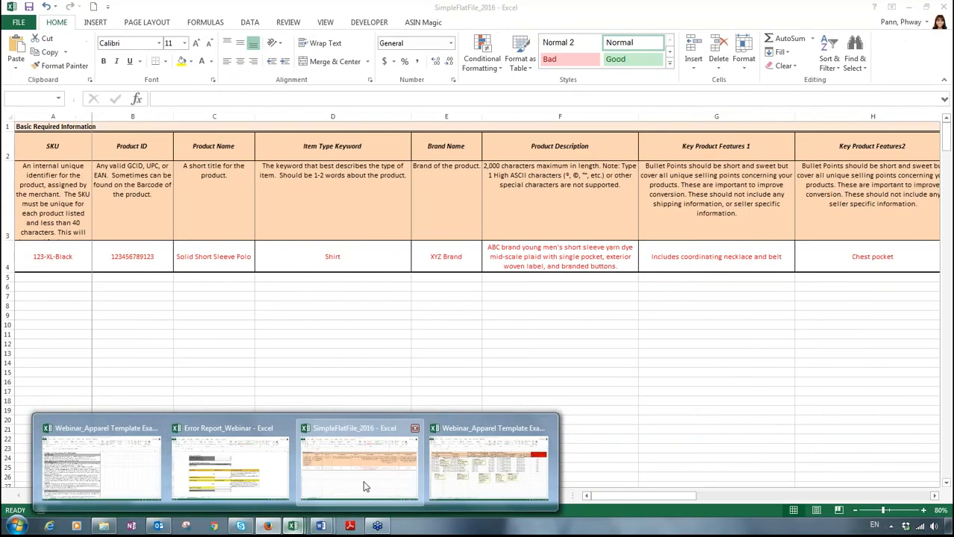
left_click(361, 482)
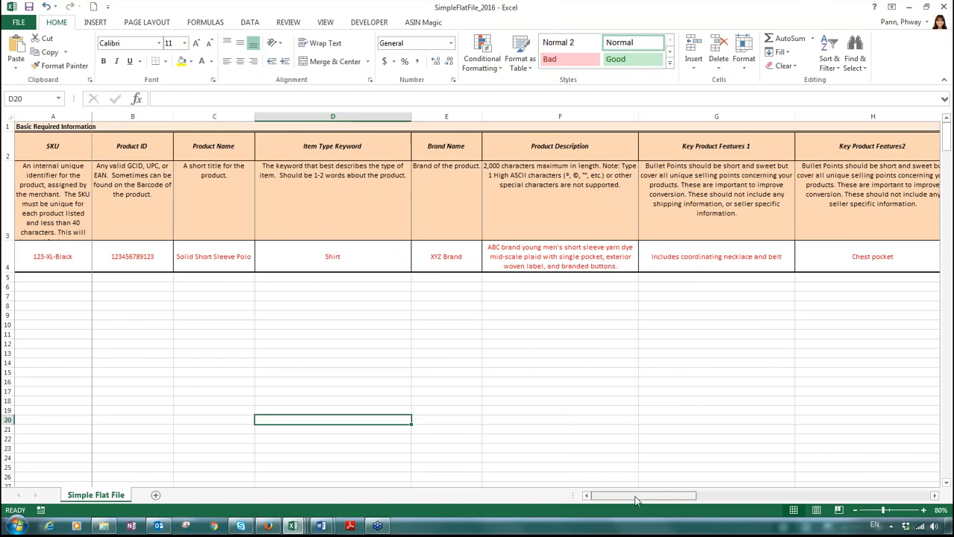
mouse_move(633, 501)
left_mouse_down()
mouse_move(887, 499)
mouse_move(616, 498)
left_mouse_up()
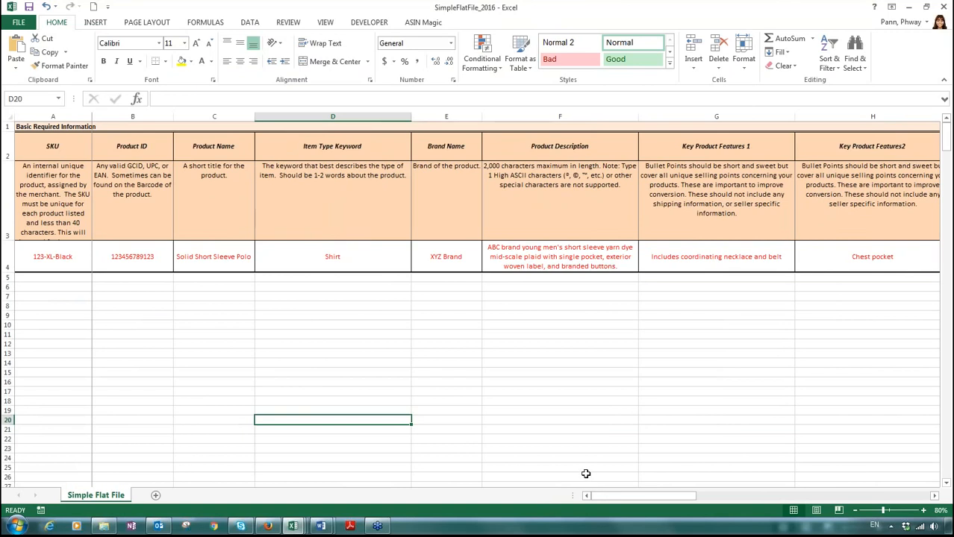
mouse_move(614, 498)
left_mouse_down()
mouse_move(868, 499)
mouse_move(596, 499)
left_mouse_up()
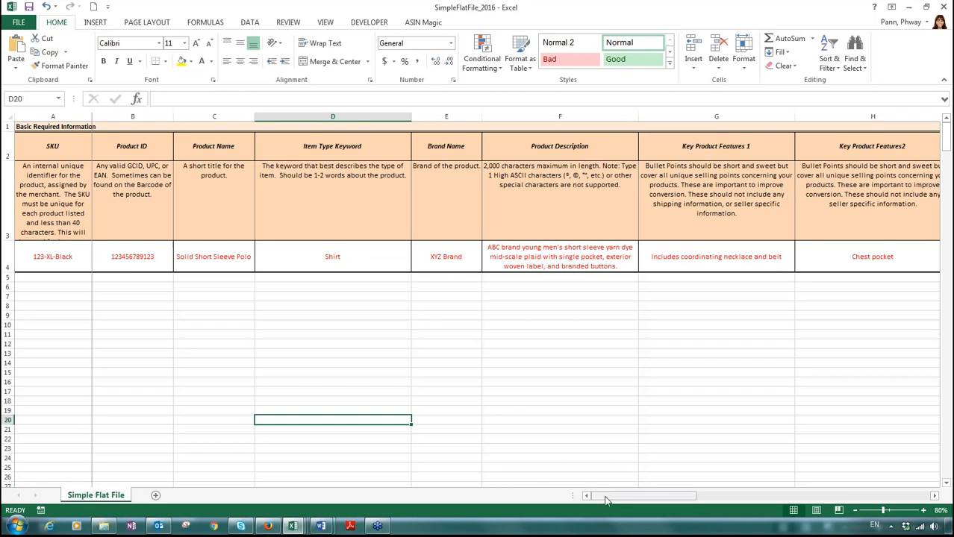
Switch back to Seller Central in Firefox and try to download the Standard Clothing & Accessories template.
left_click(296, 526)
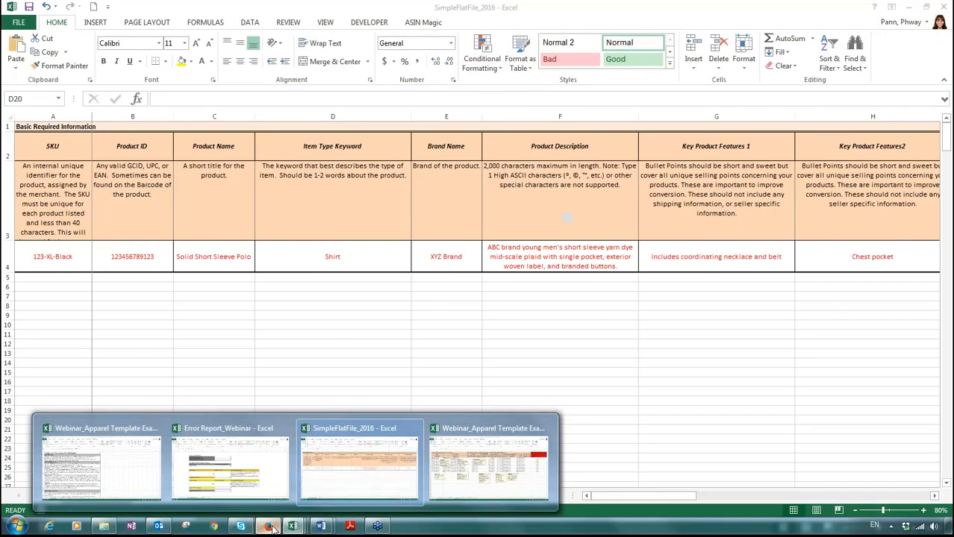
left_click(269, 526)
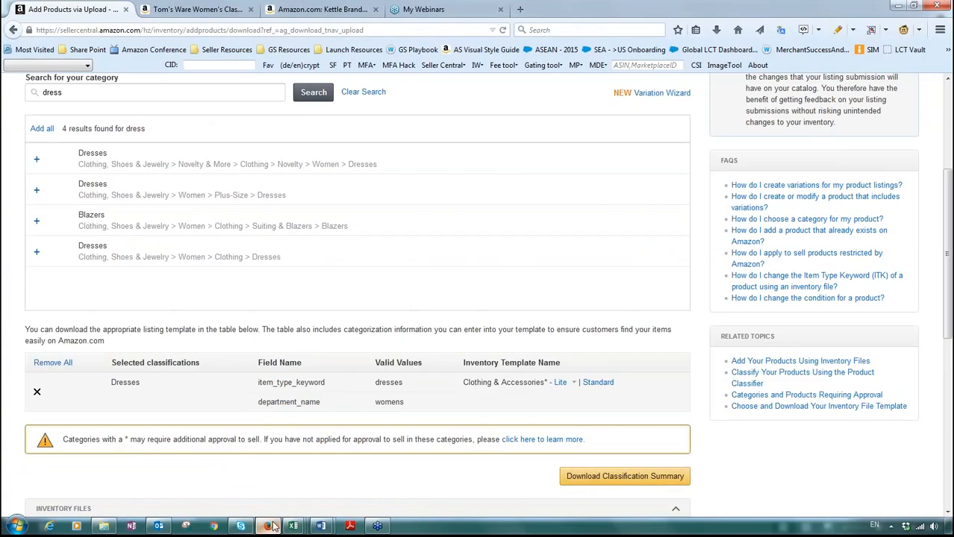
left_click(598, 382)
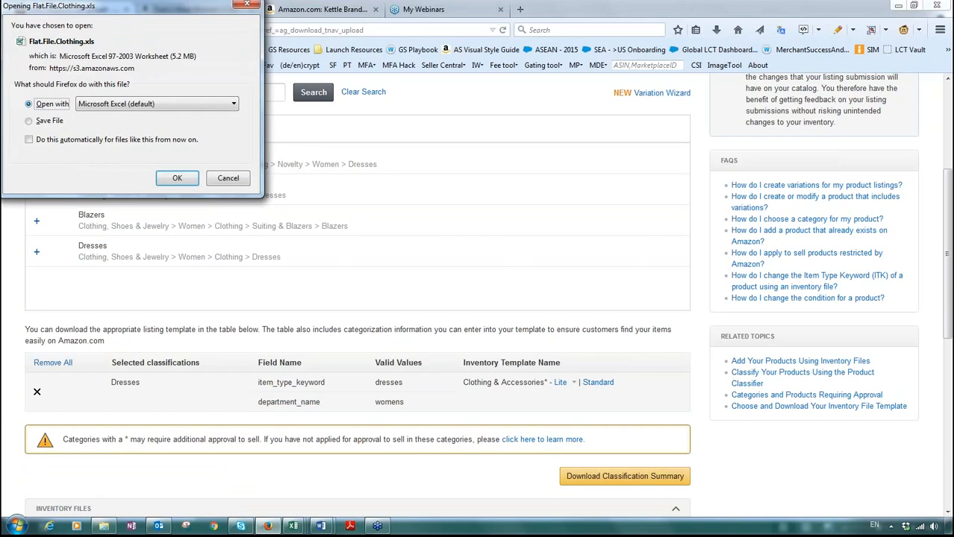
left_click(232, 180)
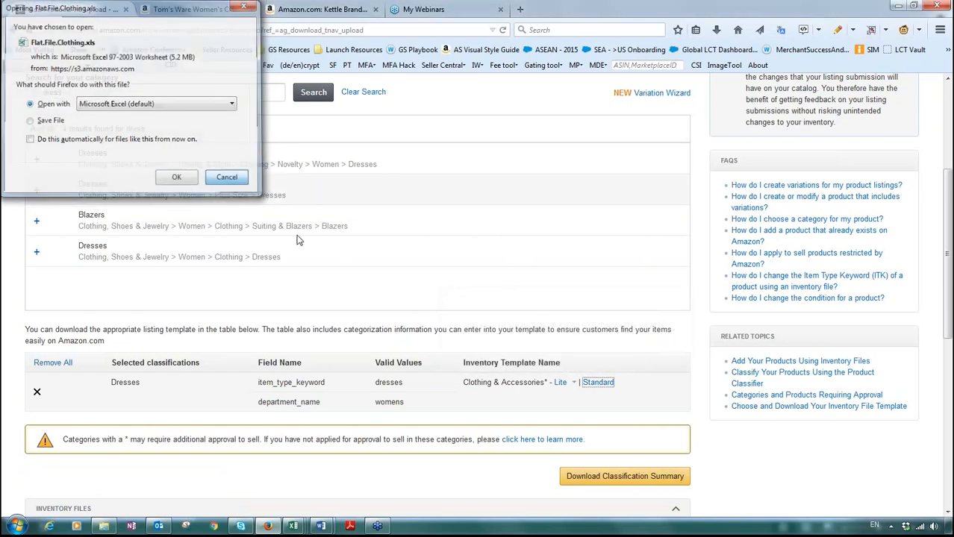
Switch to the Webinar_Apparel Template Example workbook in Excel and read through its Instructions sheet.
mouse_move(293, 526)
left_click(94, 485)
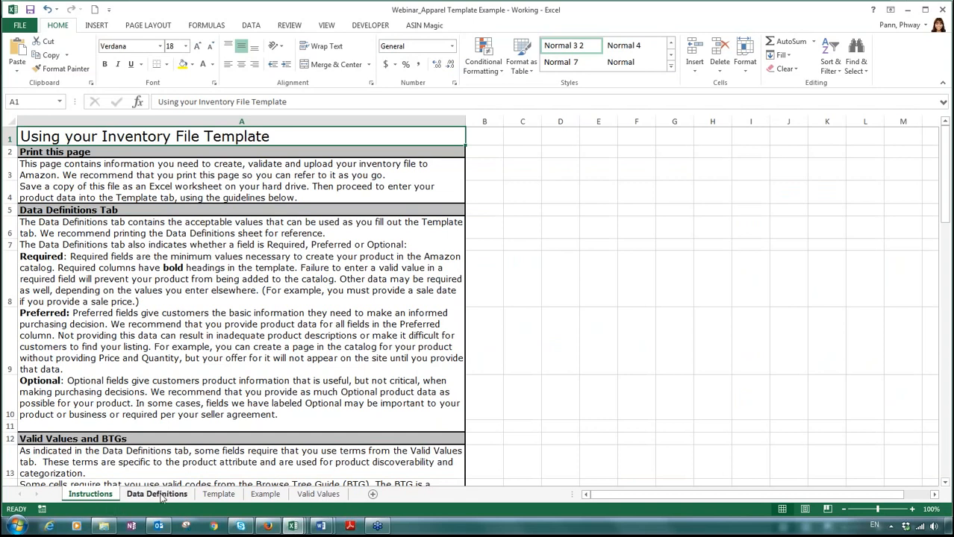
left_click(467, 320)
scroll(467, 317, "down", 10)
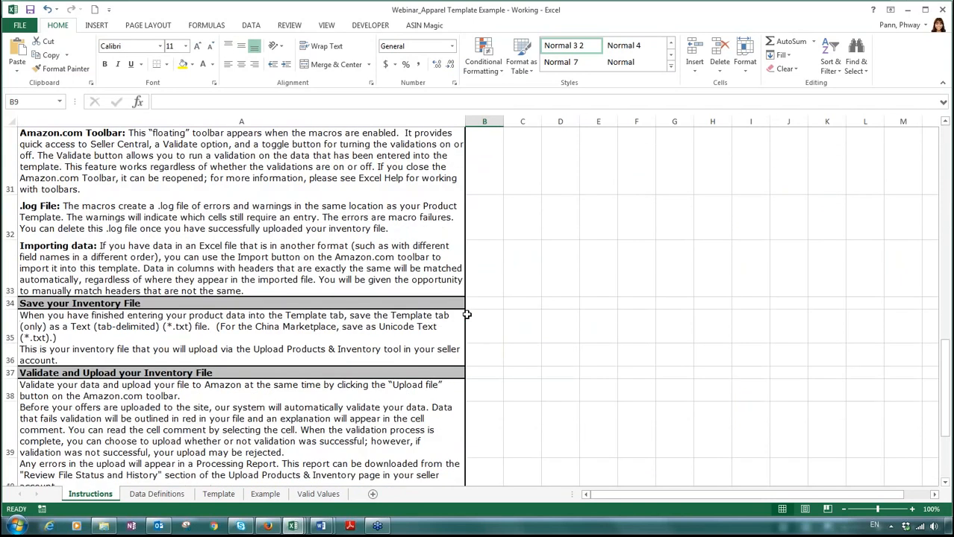
scroll(467, 318, "down", 10)
scroll(461, 307, "up", 10)
scroll(447, 297, "up", 10)
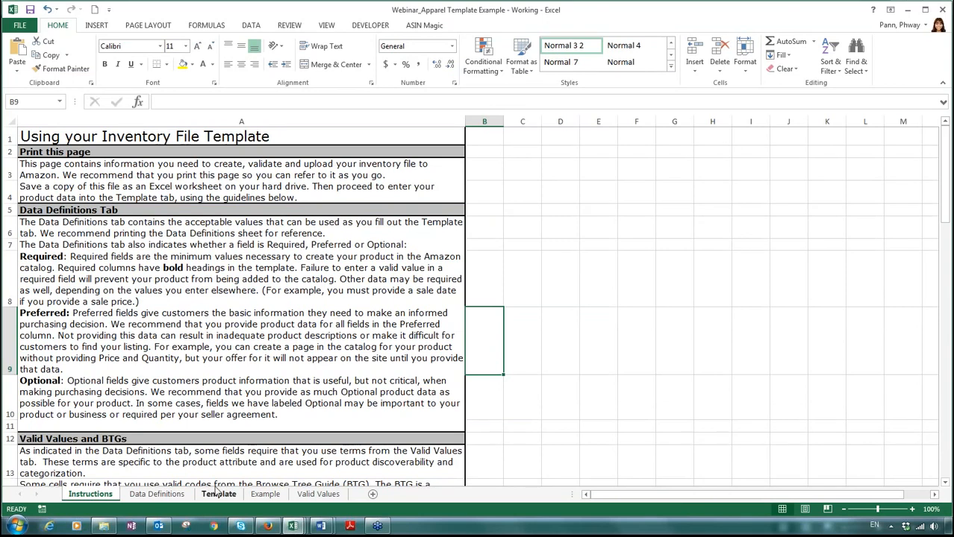
Examine the accepted values and examples on the Data Definitions sheet for the SKU and the launch, release and restock date fields.
left_click(166, 497)
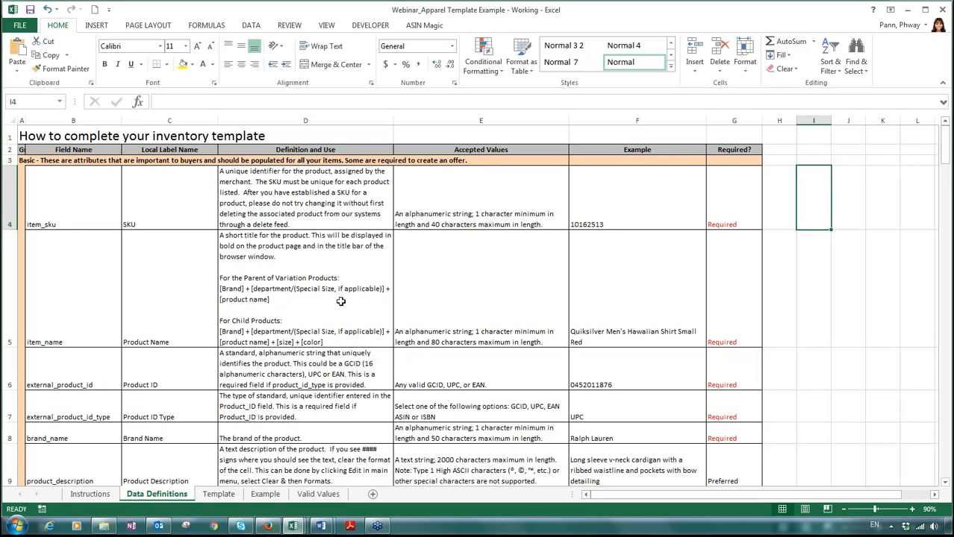
left_click(491, 218)
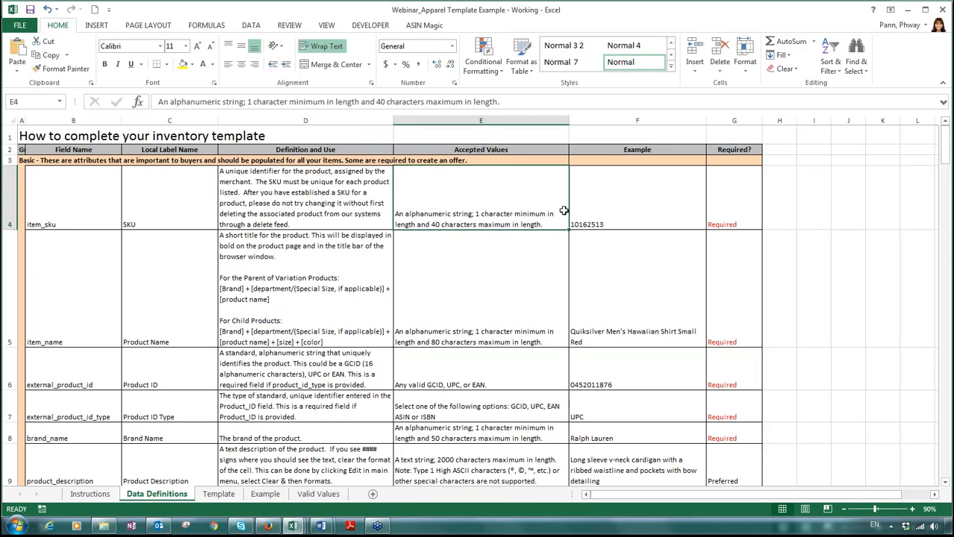
left_click(608, 205)
left_click(496, 210)
scroll(601, 335, "down", 5)
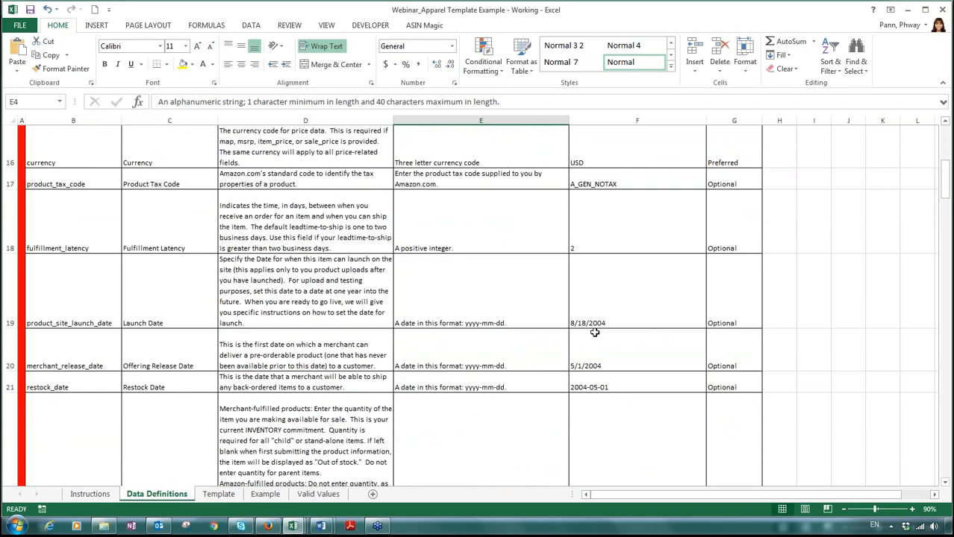
scroll(593, 332, "up", 1)
left_click_drag(471, 365, 613, 462)
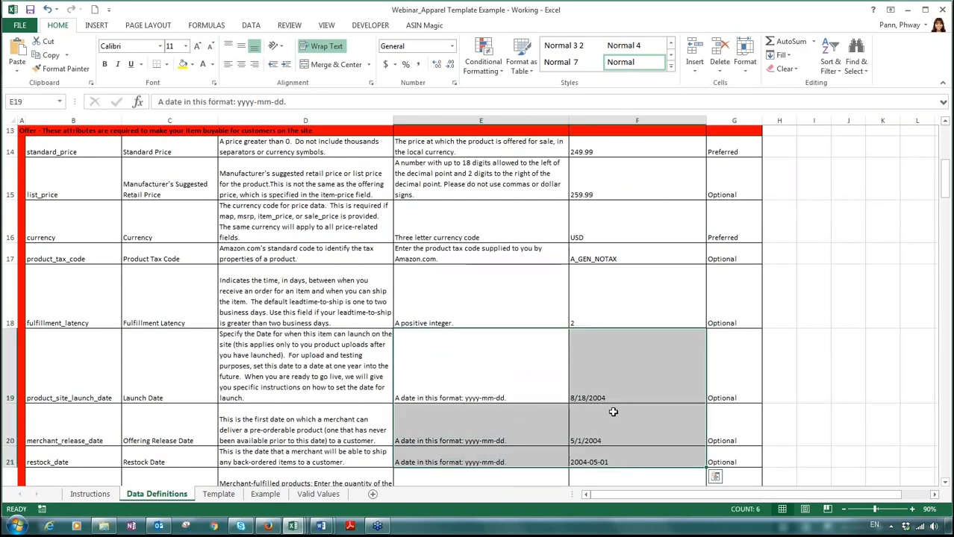
scroll(608, 411, "up", 1)
scroll(607, 410, "up", 4)
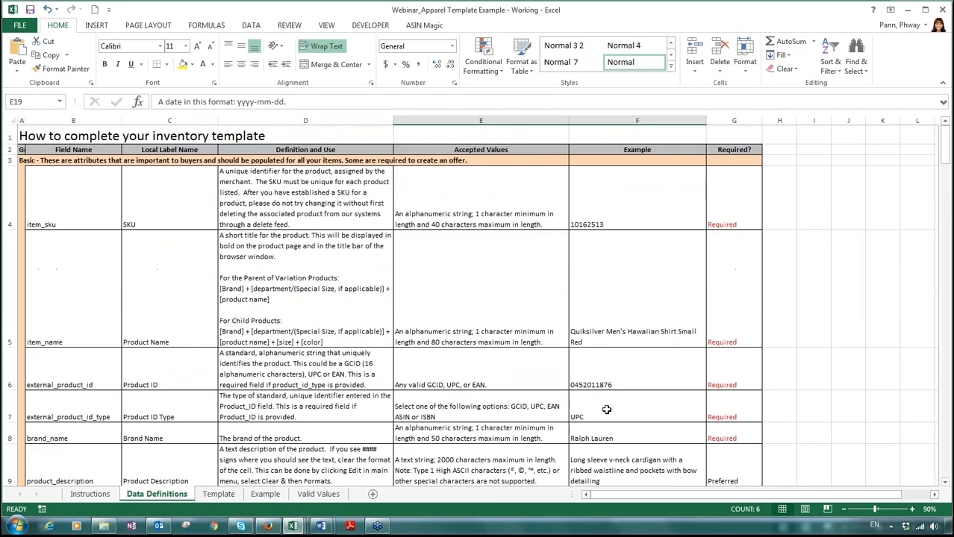
Examine the Required? column on the Data Definitions sheet, comparing the optional fields with the required basic fields.
left_click(730, 120)
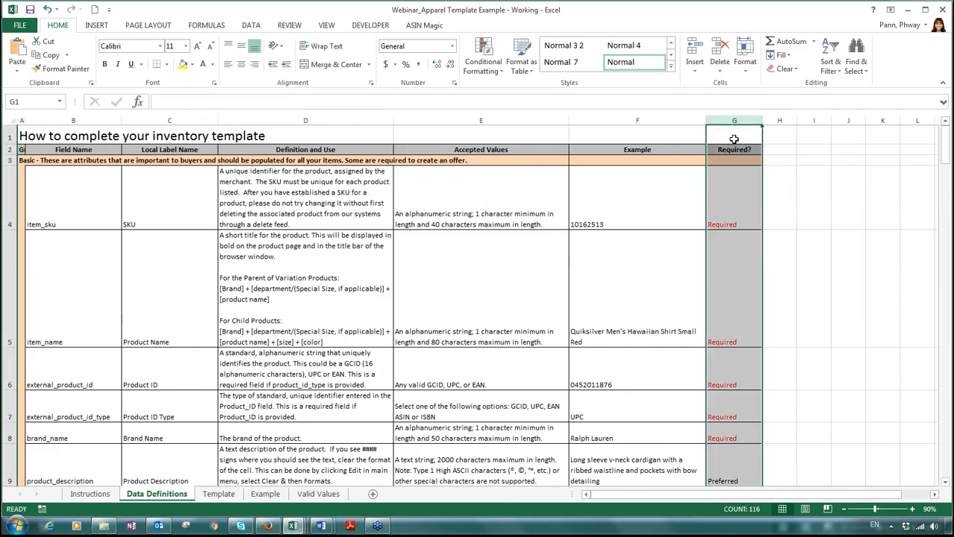
left_click(734, 140)
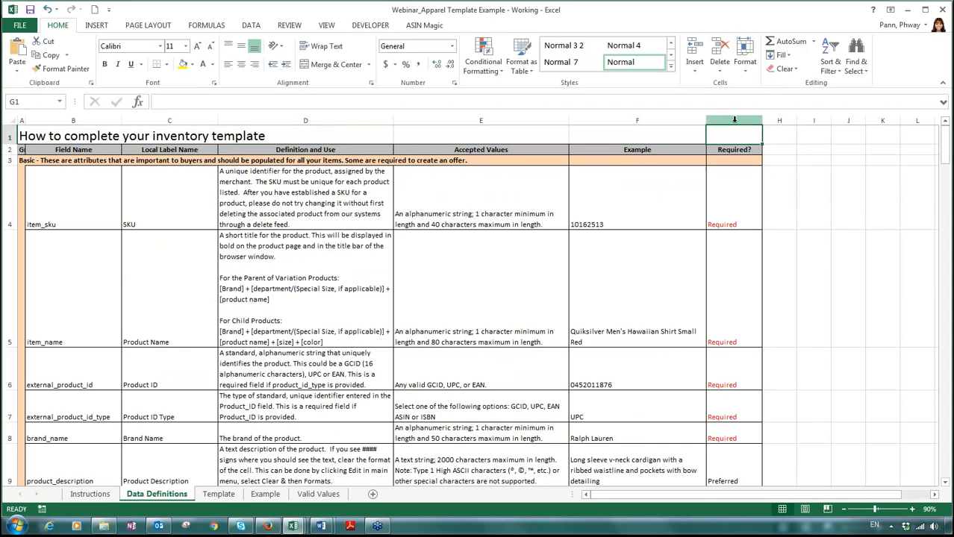
scroll(738, 350, "down", 1)
scroll(737, 350, "down", 2)
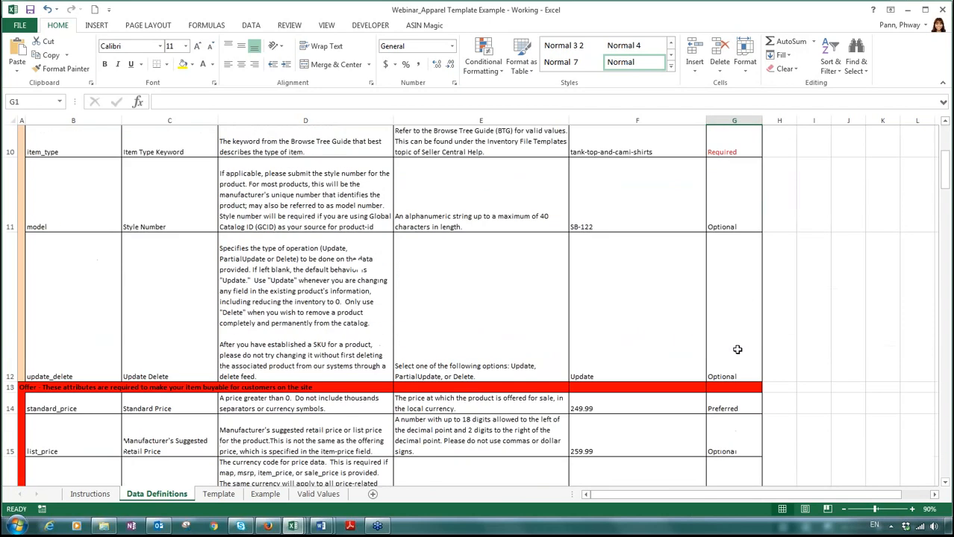
left_click_drag(736, 209, 741, 344)
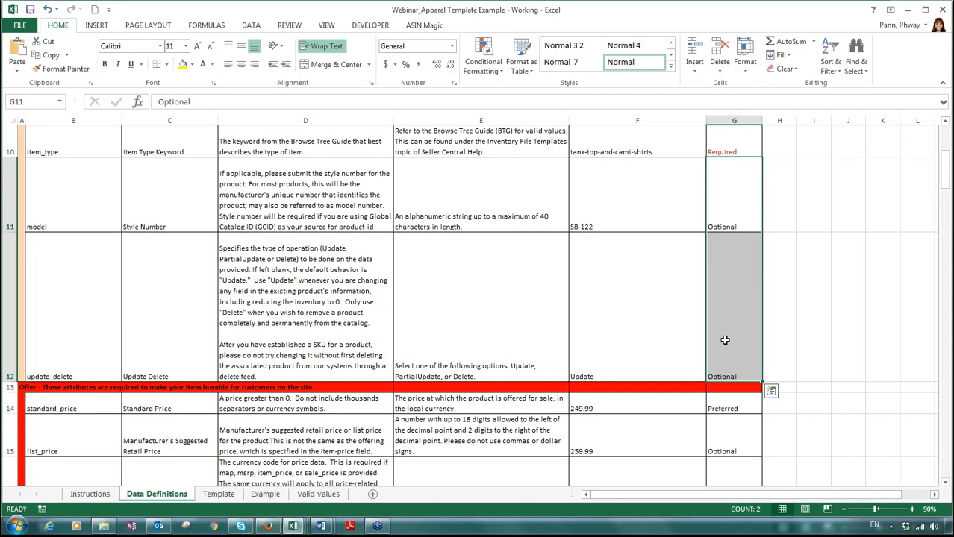
scroll(724, 338, "up", 3)
left_click_drag(725, 209, 726, 429)
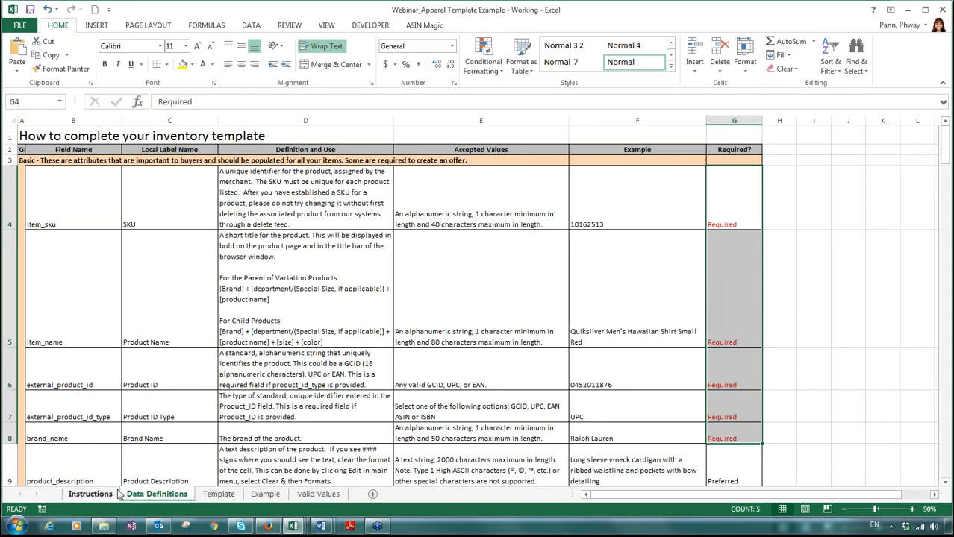
Examine the Website Shipping Weight Unit Of Measure options on the Valid Values sheet, highlighting the list from GR to OZ.
left_click(319, 497)
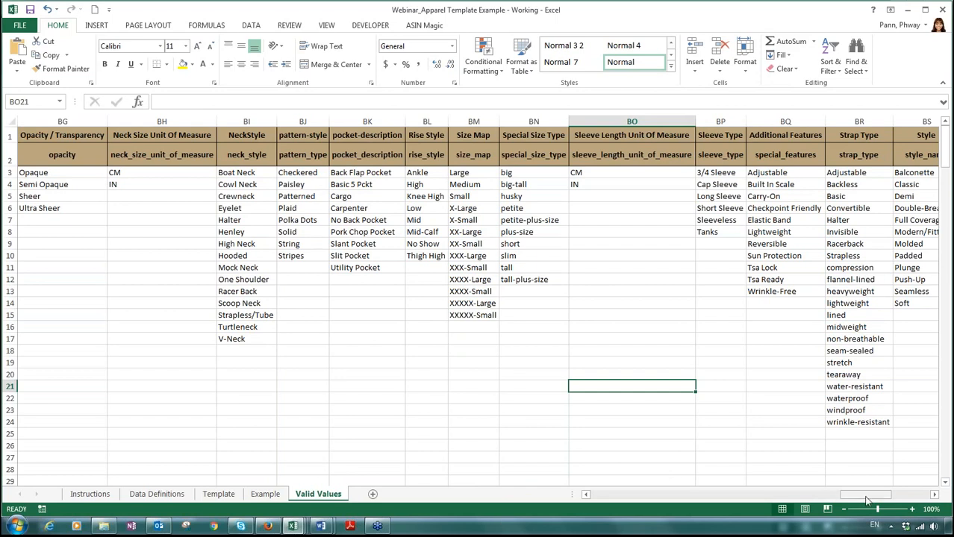
left_click_drag(866, 500, 640, 494)
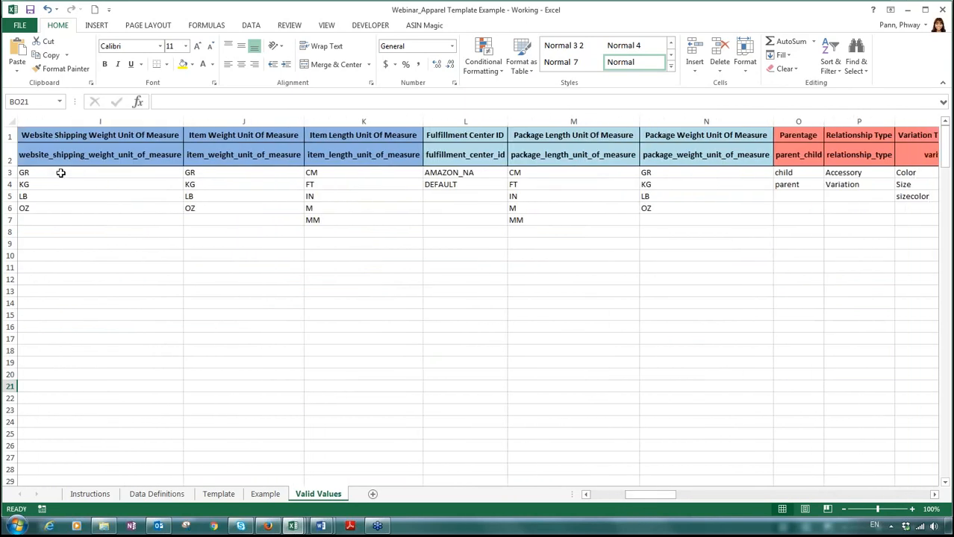
left_click_drag(61, 173, 68, 208)
left_click(71, 271)
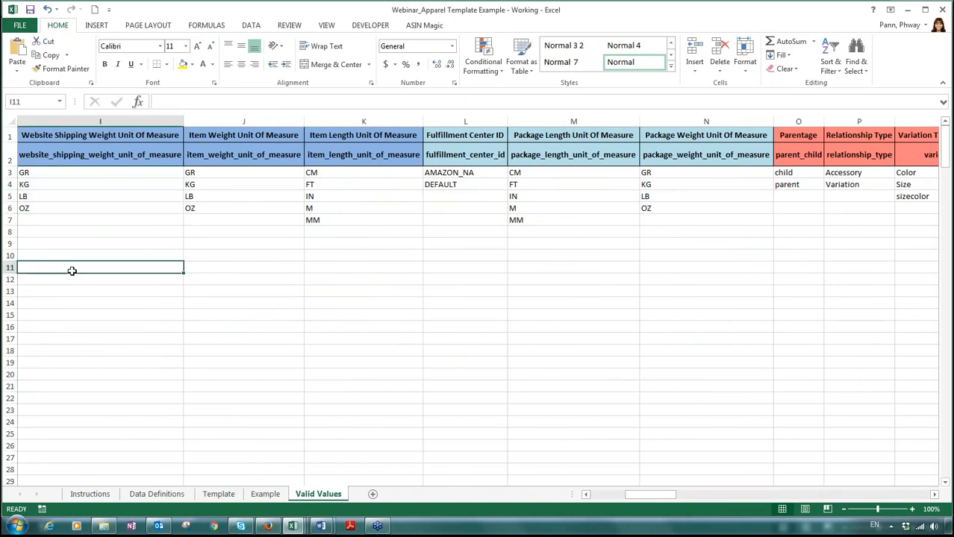
left_click(84, 184)
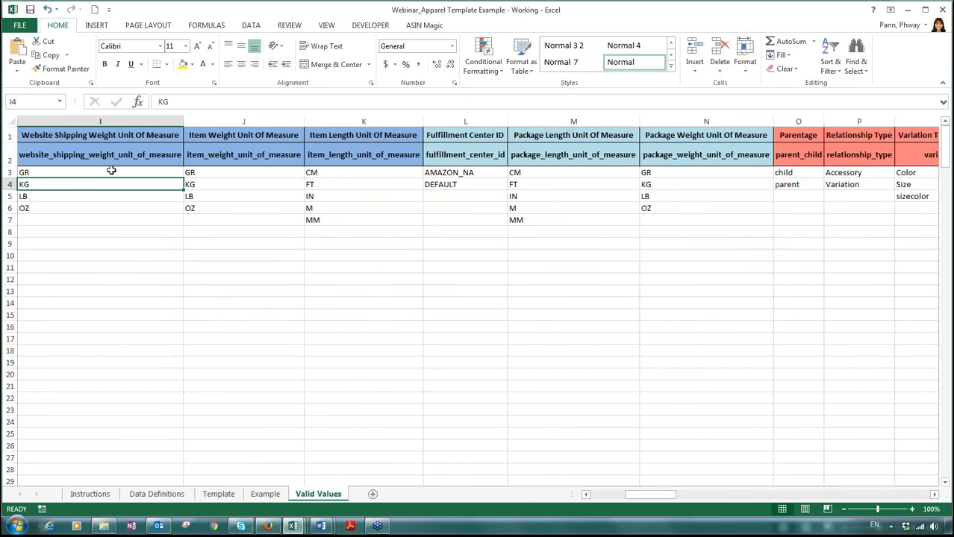
left_click_drag(111, 171, 88, 209)
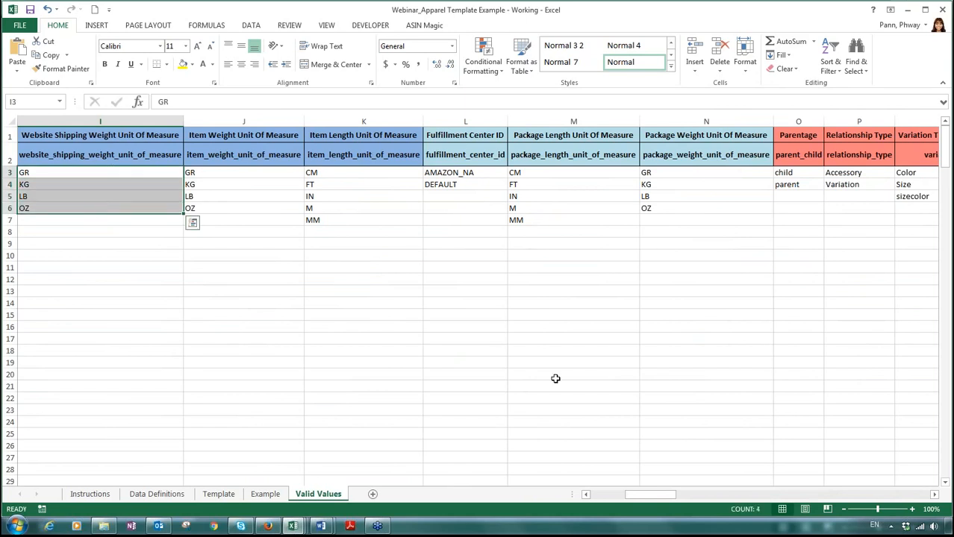
Highlight the accepted Colour Map values from Beige to Yellow on the Valid Values sheet, and return to its first columns.
left_click_drag(667, 500, 790, 500)
left_click(622, 173)
left_click_drag(621, 174, 627, 399)
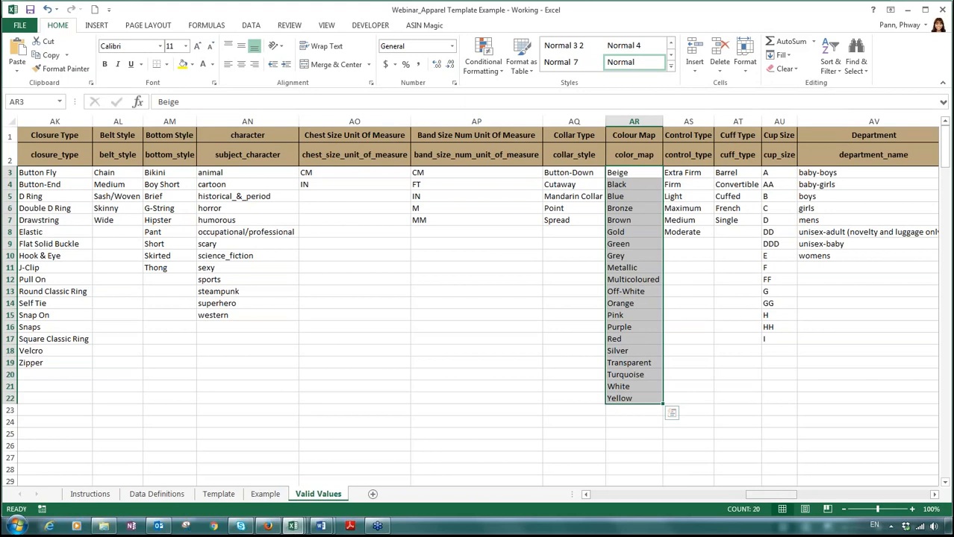
left_click_drag(744, 500, 579, 522)
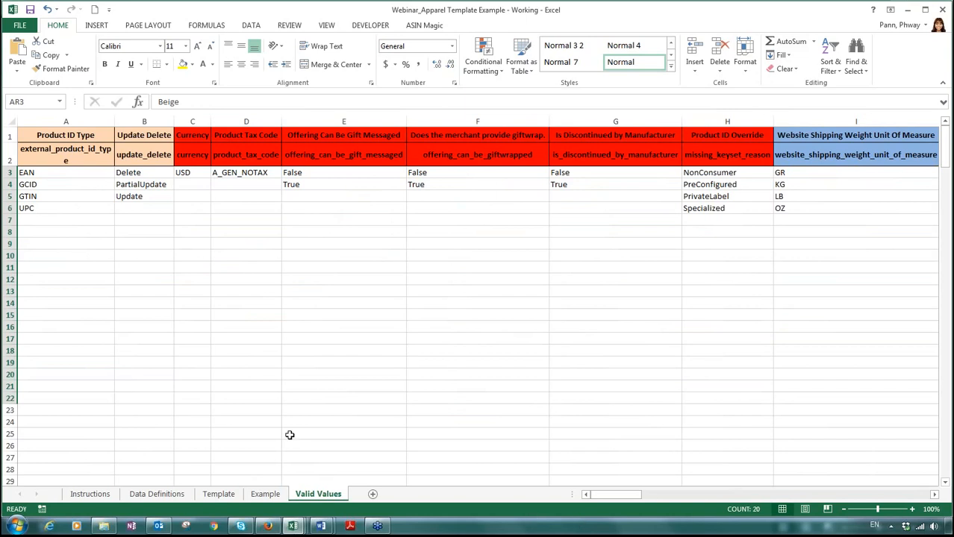
View the sample product rows on the Example sheet and open the blank Template sheet at its first columns.
left_click(261, 498)
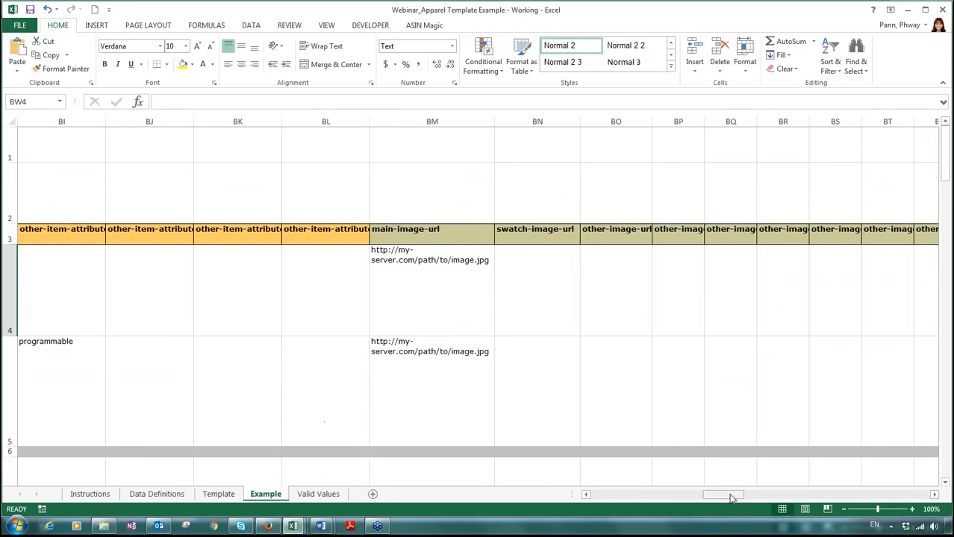
left_click_drag(732, 499, 609, 503)
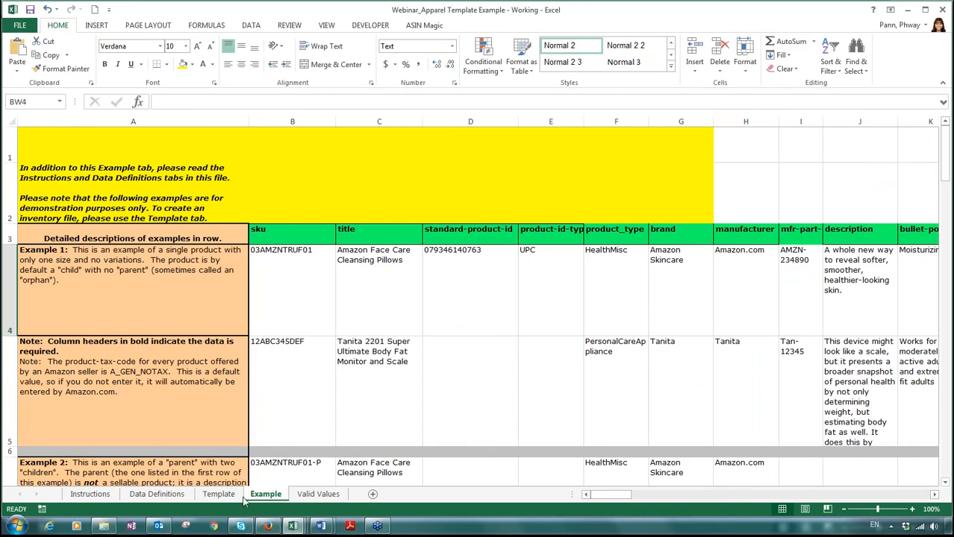
left_click(219, 494)
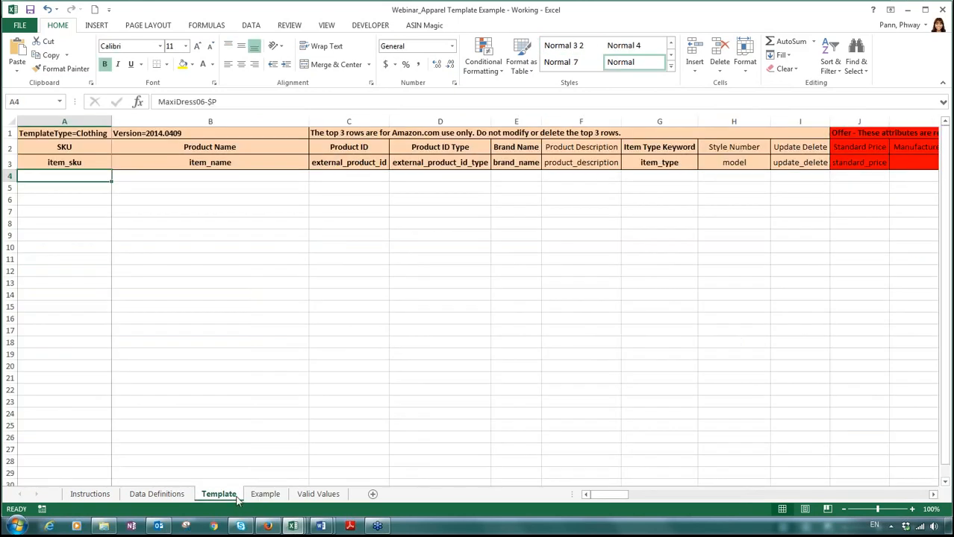
left_click_drag(607, 498, 587, 501)
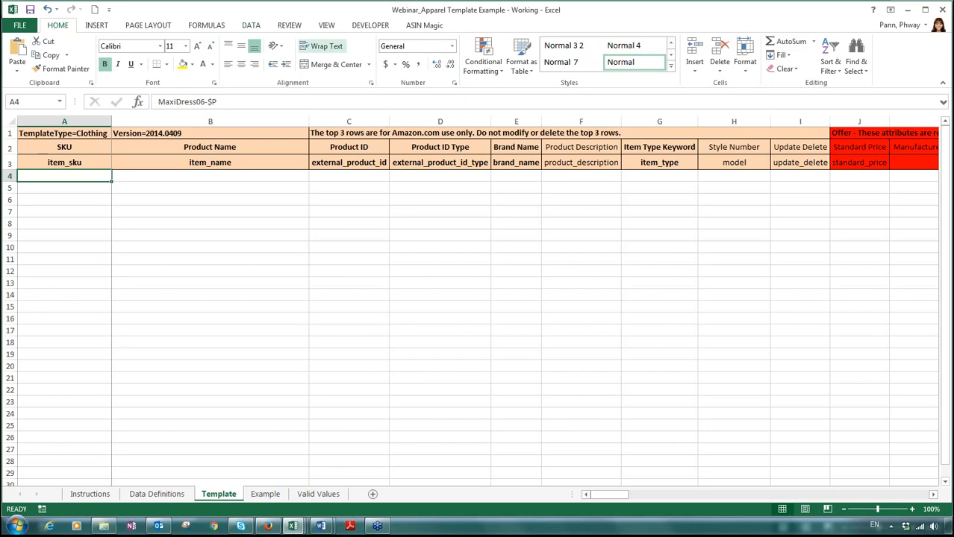
Switch to the Tom's Ware midi dress page in Firefox and choose the X-Small / Small size.
left_click(270, 527)
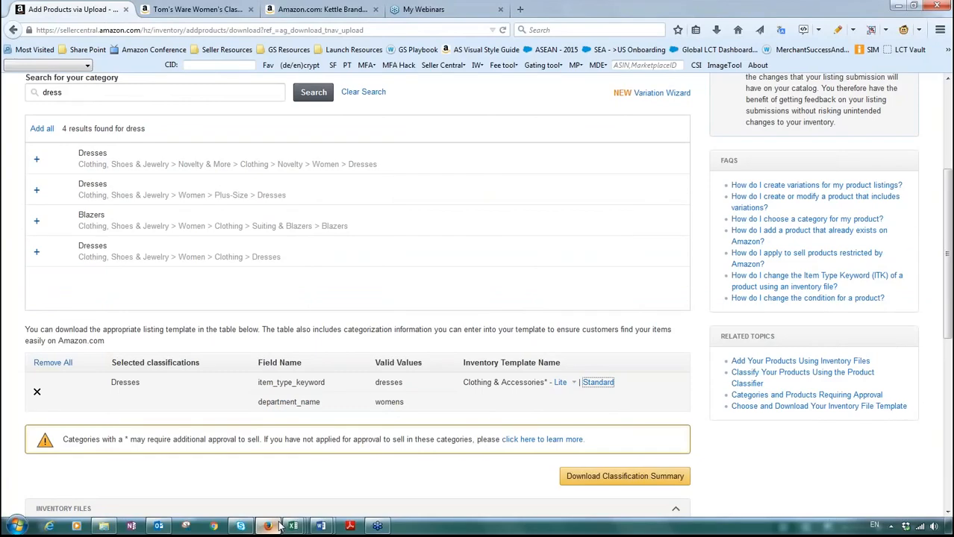
left_click(212, 9)
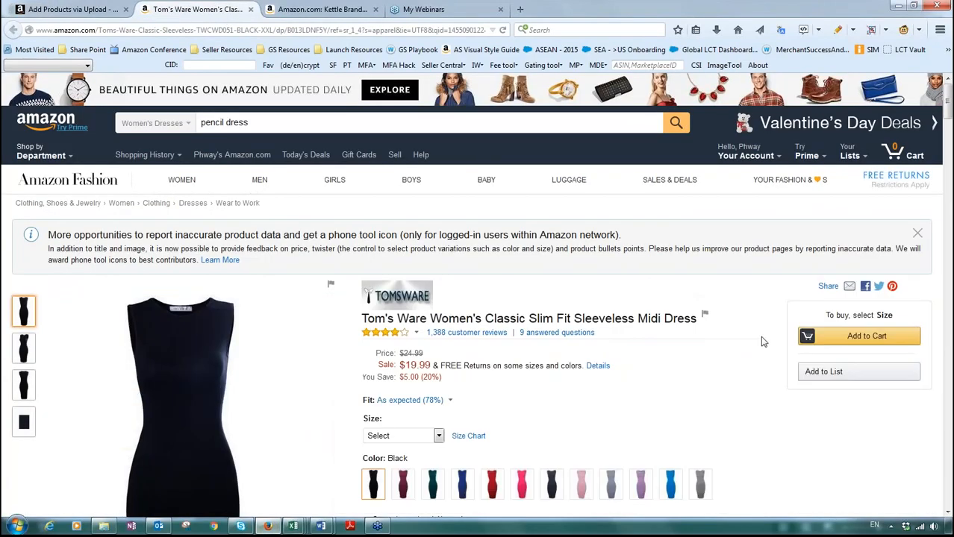
scroll(762, 336, "down", 2)
scroll(762, 336, "down", 2)
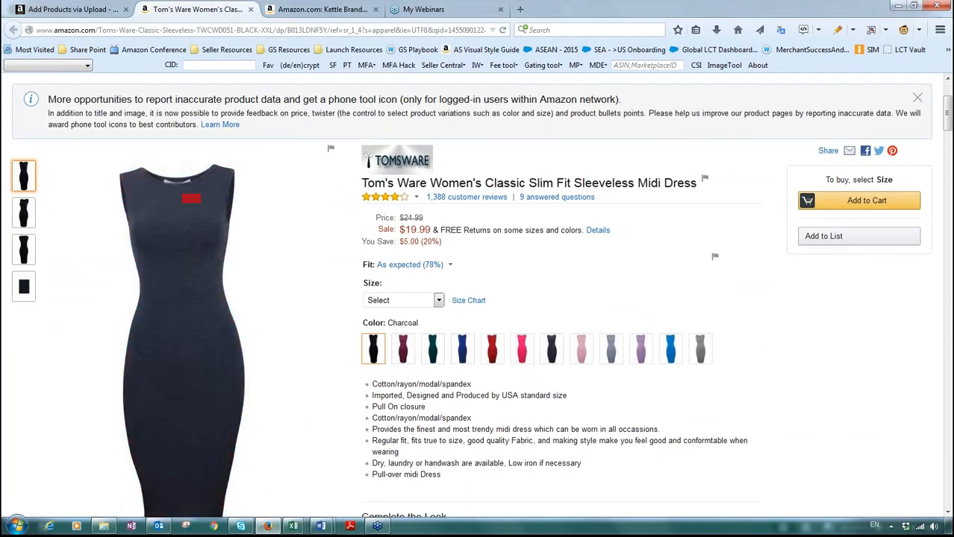
left_click(438, 301)
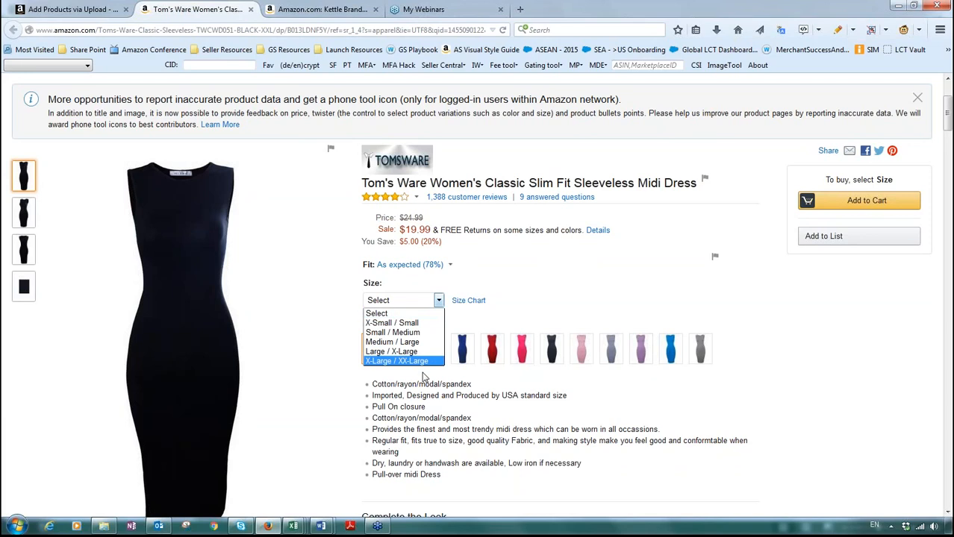
left_click(430, 324)
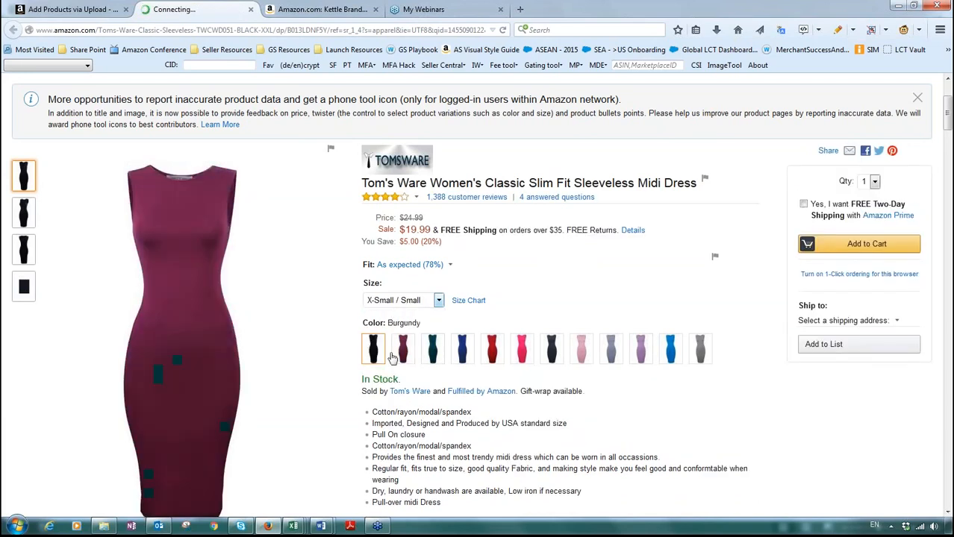
Switch the dress size to Small / Medium and on to Medium / Large, comparing the colour variations offered.
left_click(432, 302)
left_click(419, 333)
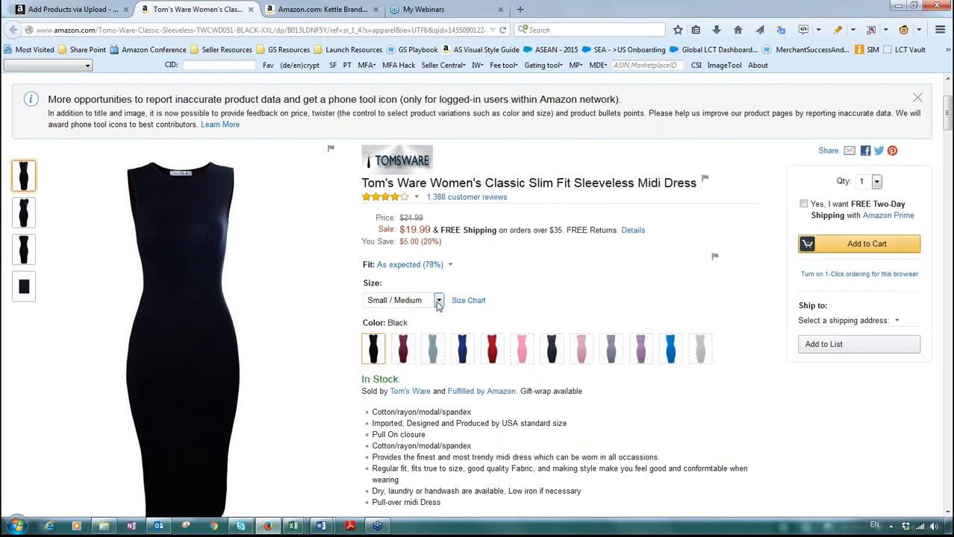
left_click(439, 303)
left_click(422, 342)
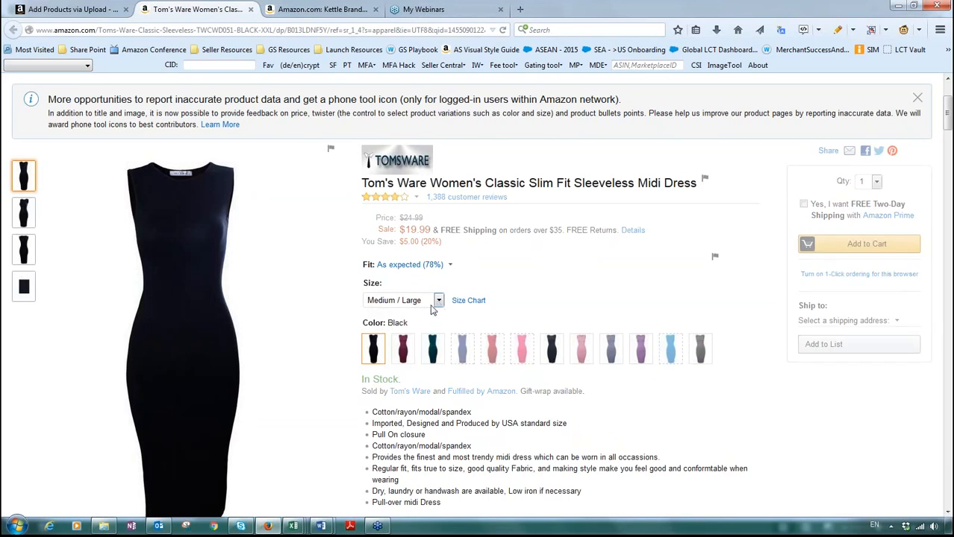
left_click(432, 355)
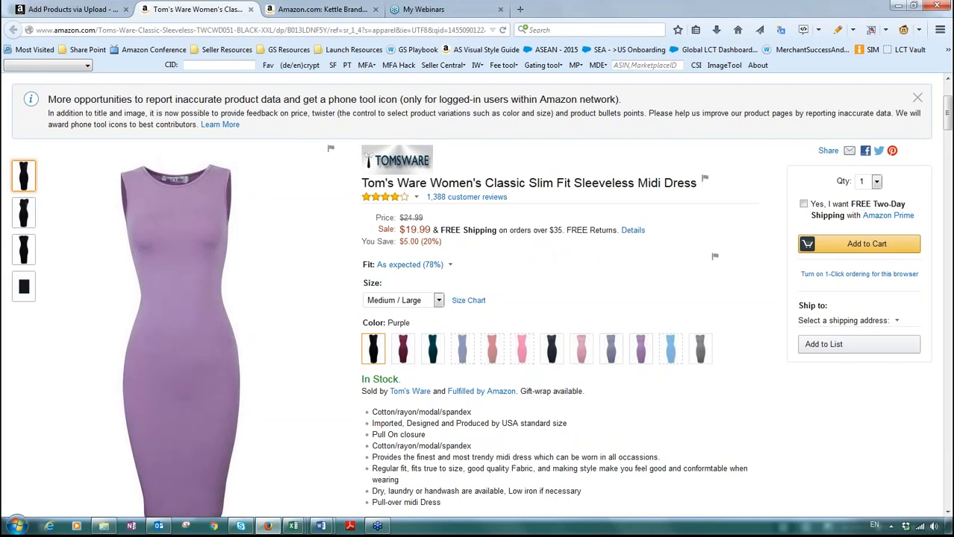
mouse_move(164, 442)
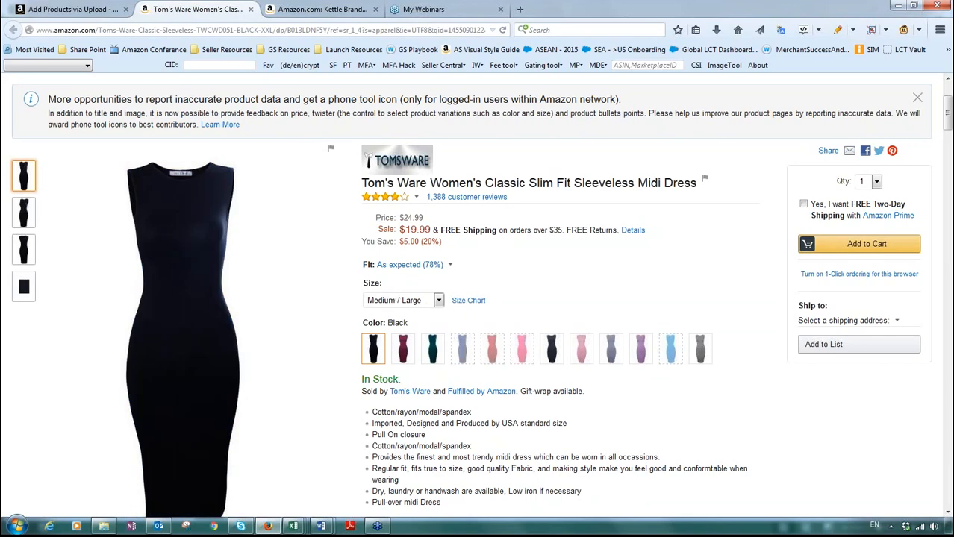
Open the Kettle Brand potato chips page and expand its flavor and size variation lists.
left_click(336, 8)
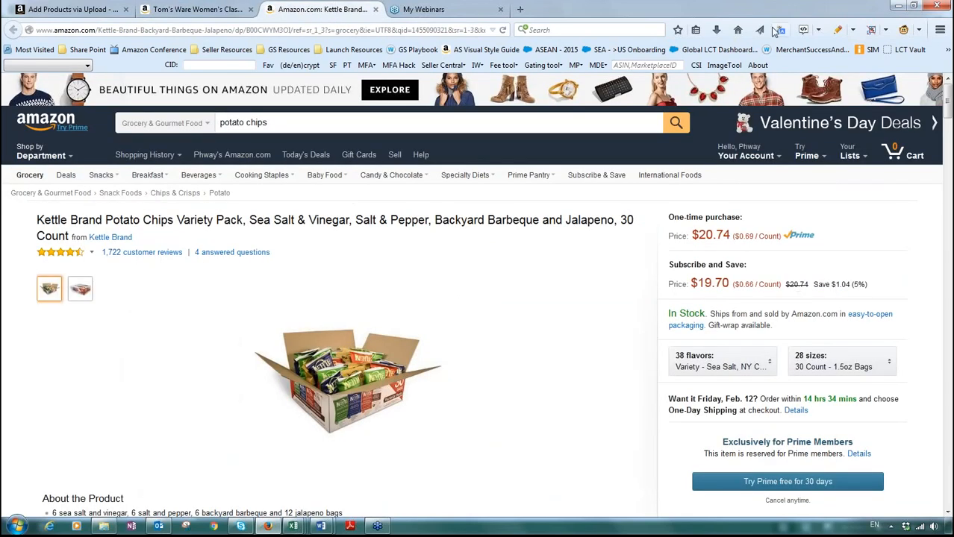
left_click(768, 361)
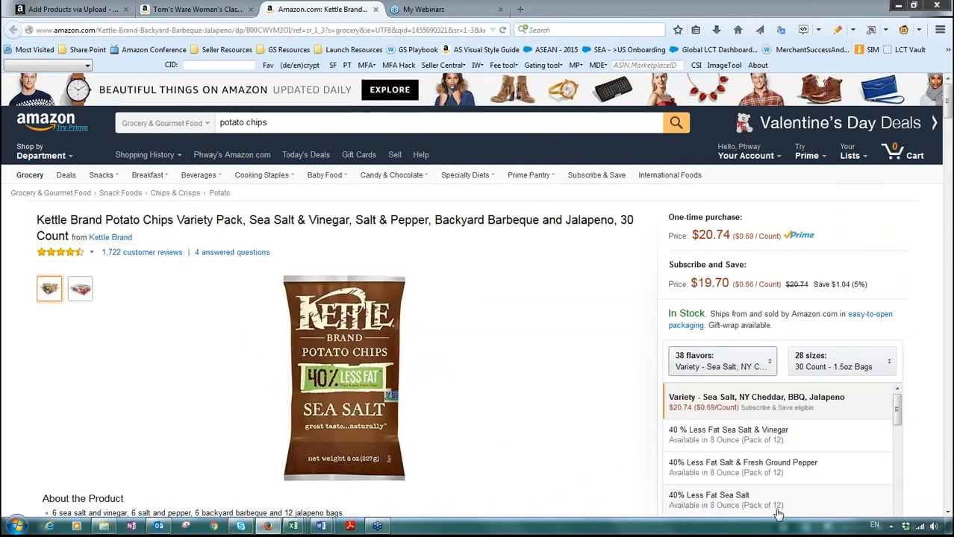
left_click(888, 368)
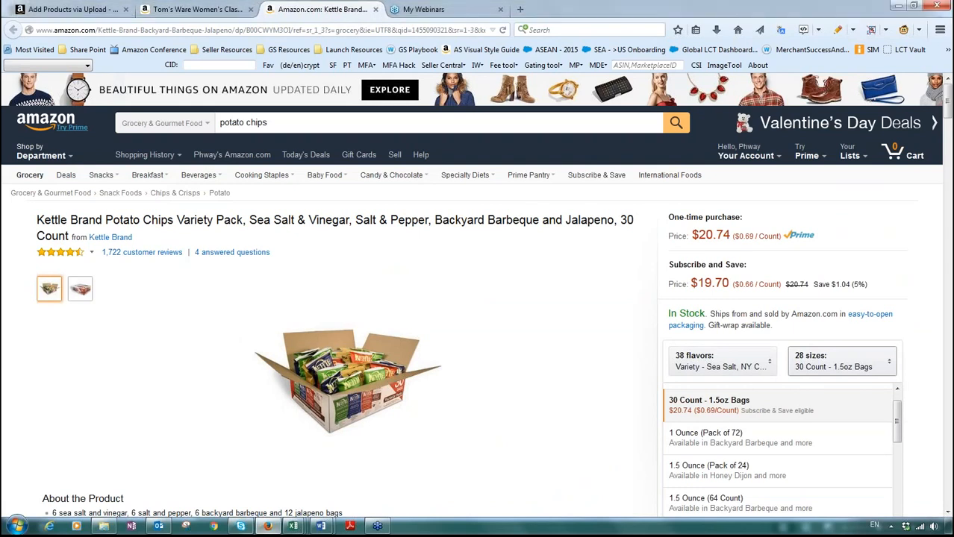
Switch back to the Webinar_Apparel Template Example workbook in Excel and find "variation theme" on the Valid Values sheet to view the theme columns.
left_click(293, 527)
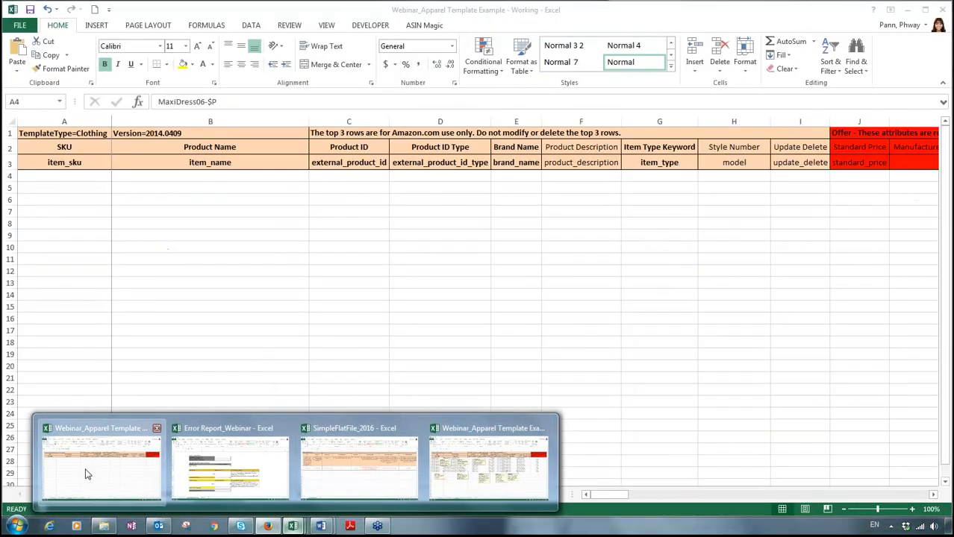
left_click(85, 473)
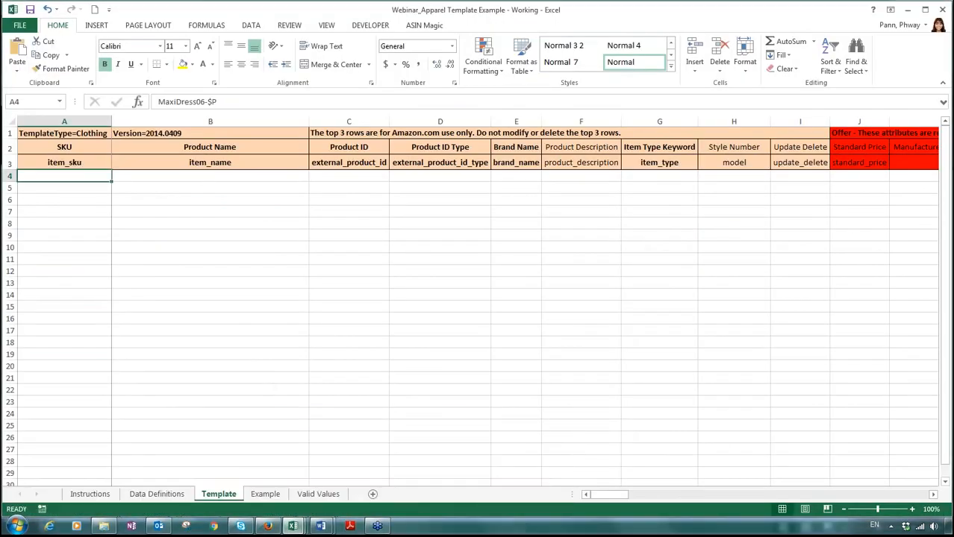
left_click(321, 495)
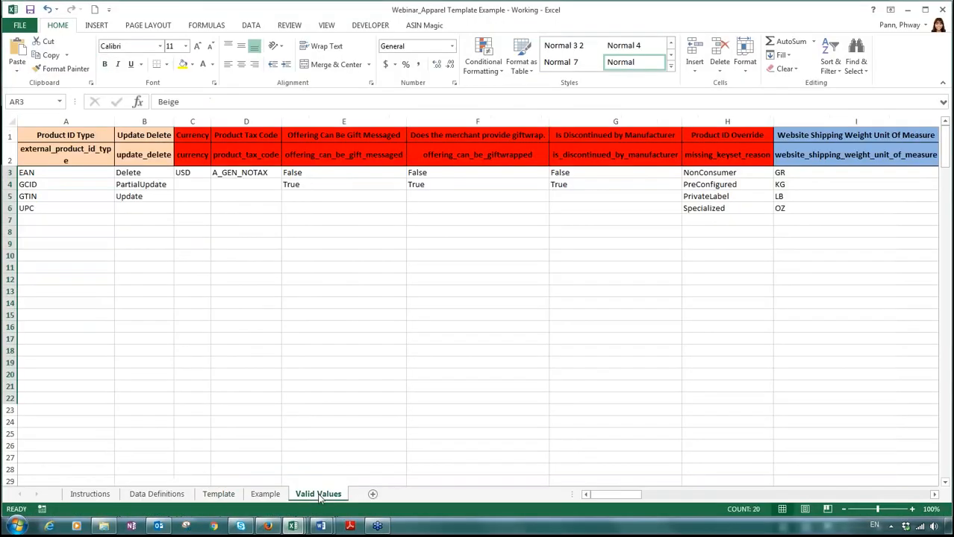
left_click(672, 410)
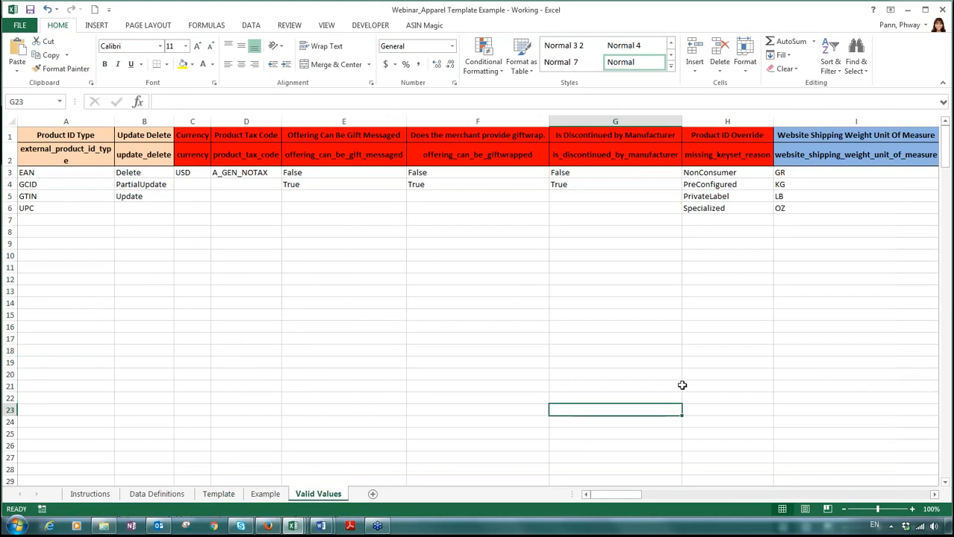
key("ctrl+f")
type("variation t")
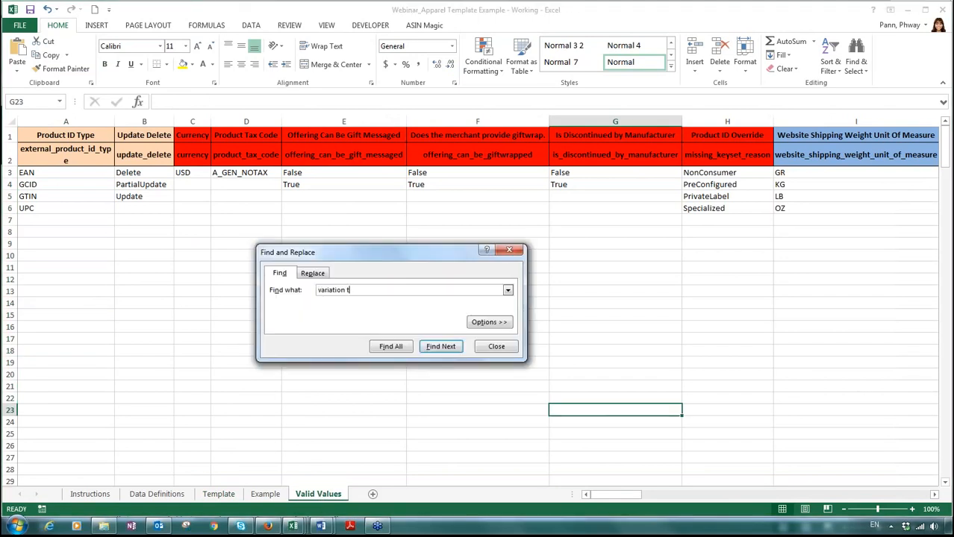
type("heme")
key("Return")
left_click(502, 349)
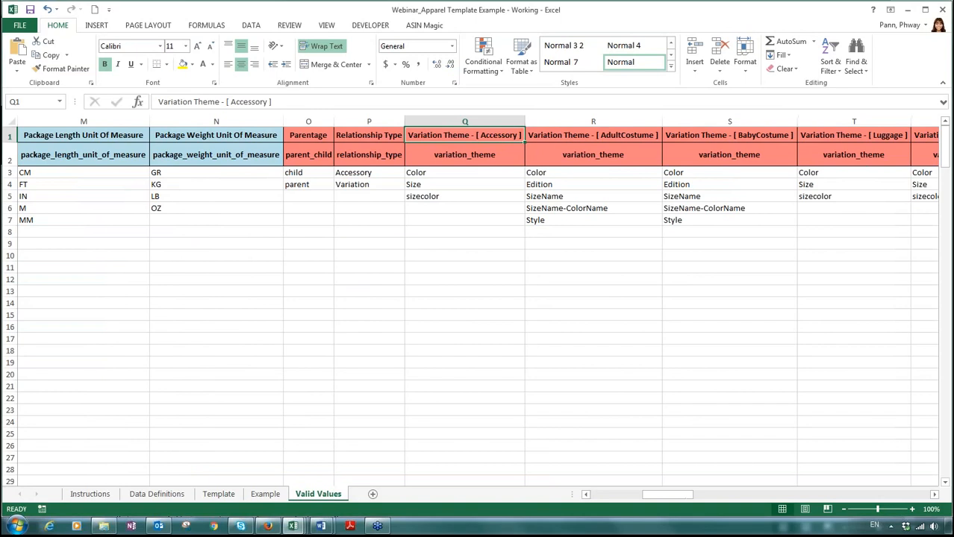
left_click_drag(662, 505, 691, 495)
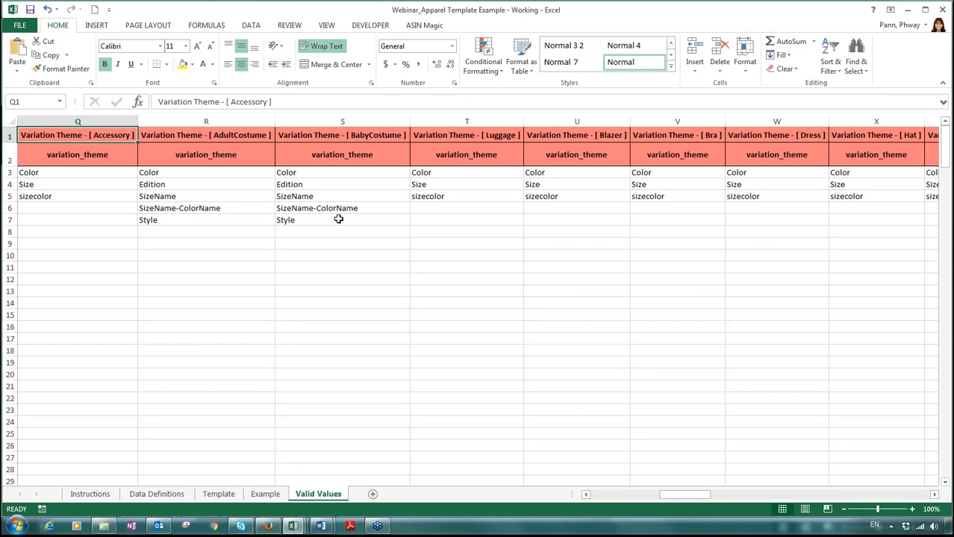
Return to the Template sheet and highlight its top three header rows.
left_click(219, 495)
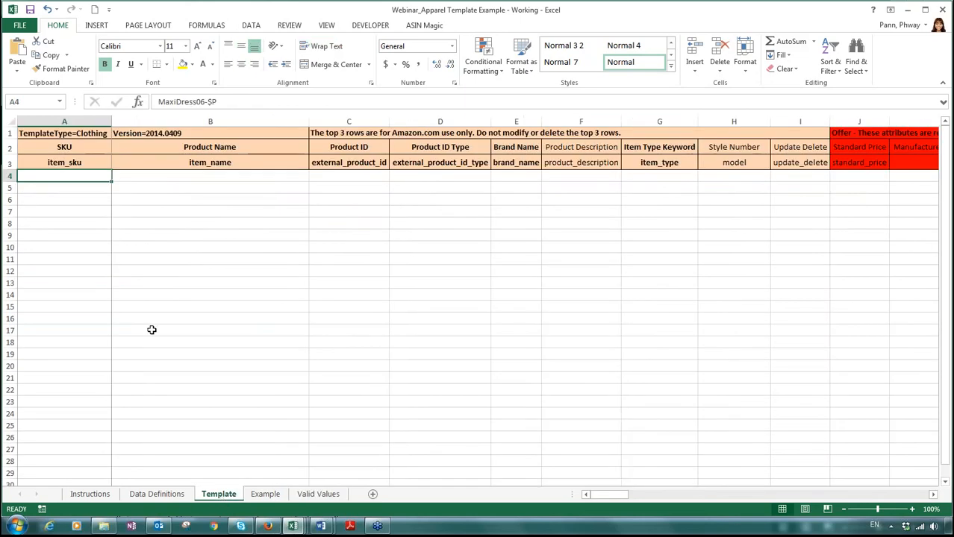
left_click(10, 135)
left_click_drag(9, 139, 10, 162)
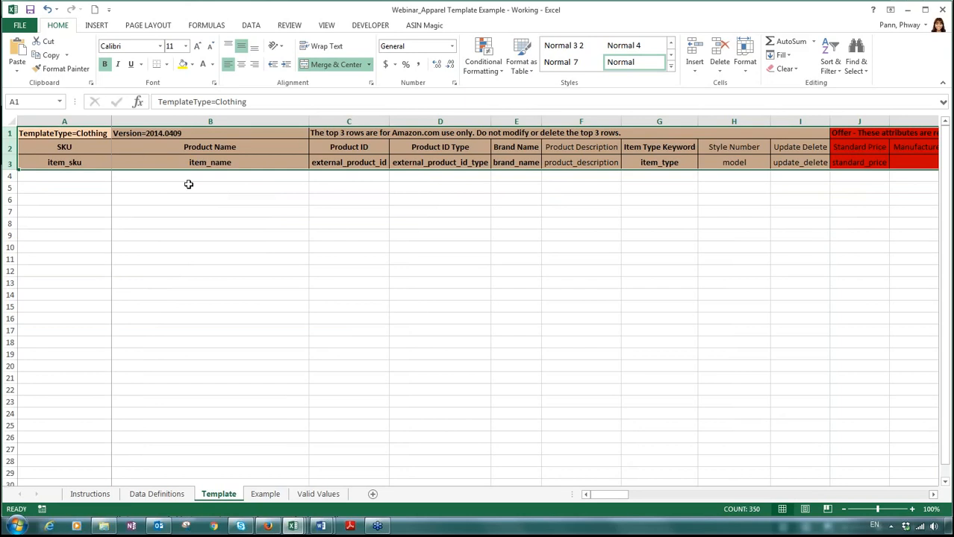
Paste the Lace Maxi Dress names for Small, Medium and Large in Grey, Black and White into the Product Name column from B5.
left_click(947, 27)
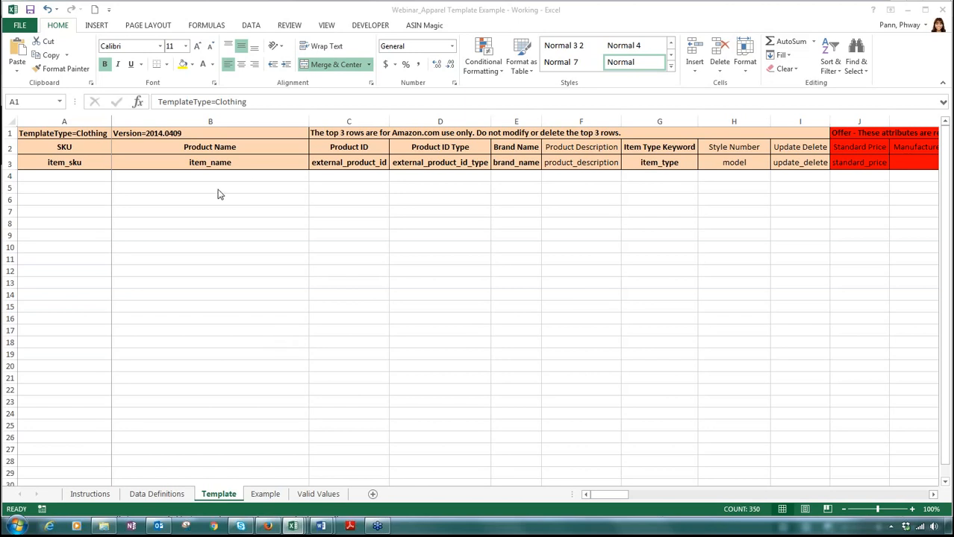
left_click(243, 185)
key("ctrl+v")
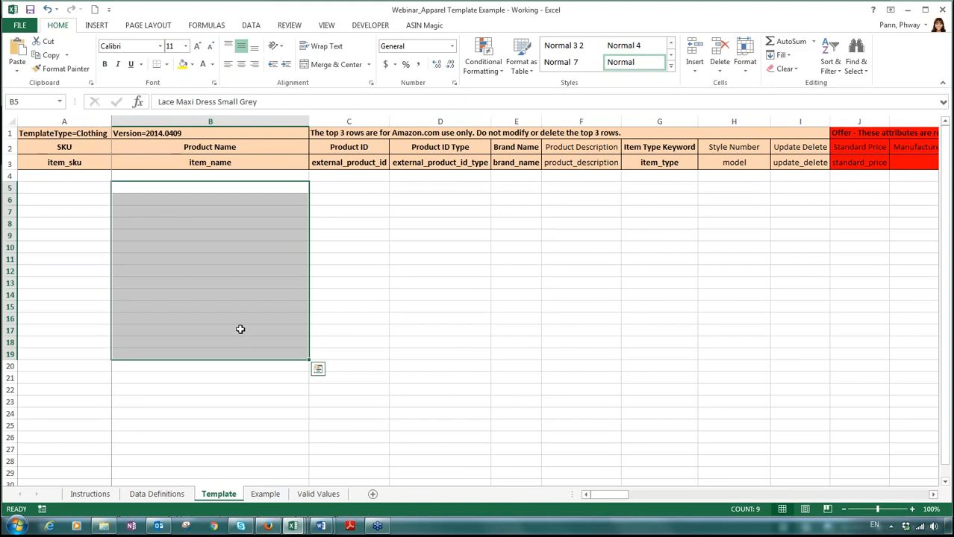
left_click(333, 319)
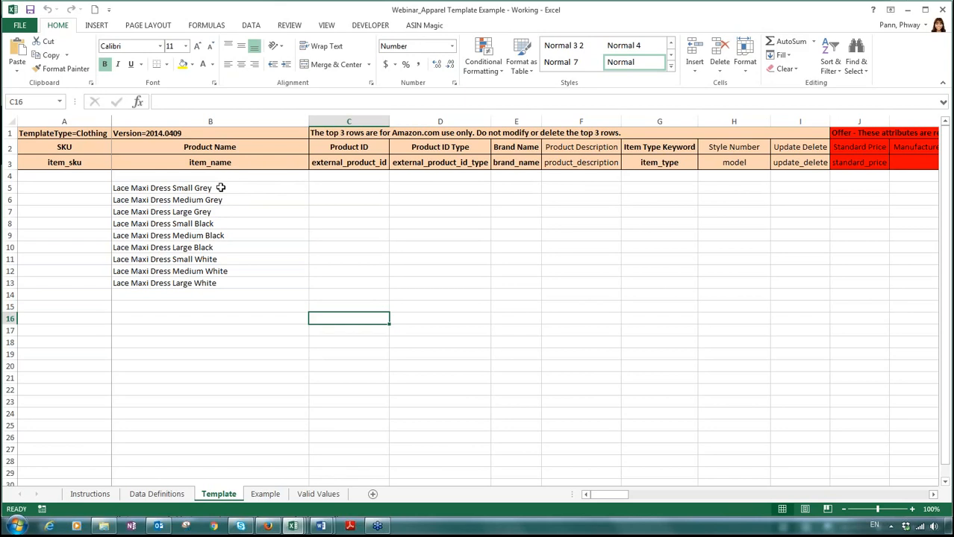
Fill the SKU column with MaxiDress06-G-S through MaxiDress06-W-L in A5:A13 and the parent SKU MaxiDress06-$P in A4.
left_click_drag(79, 188, 81, 283)
type("MaxiDress06-G-S MaxiDress06-G-M MaxiDress06-G-L MaxiDress06-B-S MaxiDress06-B-M MaxiDress06-B-L MaxiDress06-W-S MaxiDress06-W-M MaxiDress06-W-L")
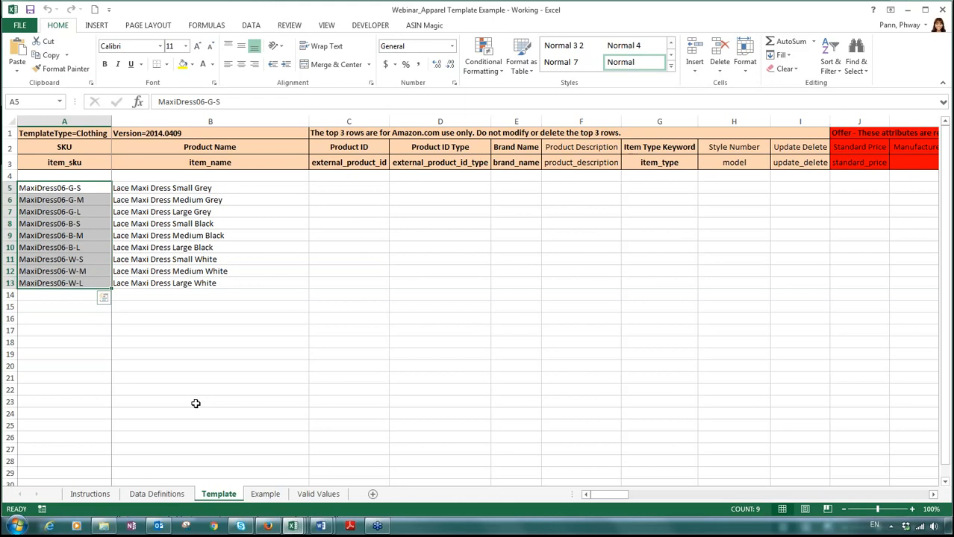
left_click(94, 176)
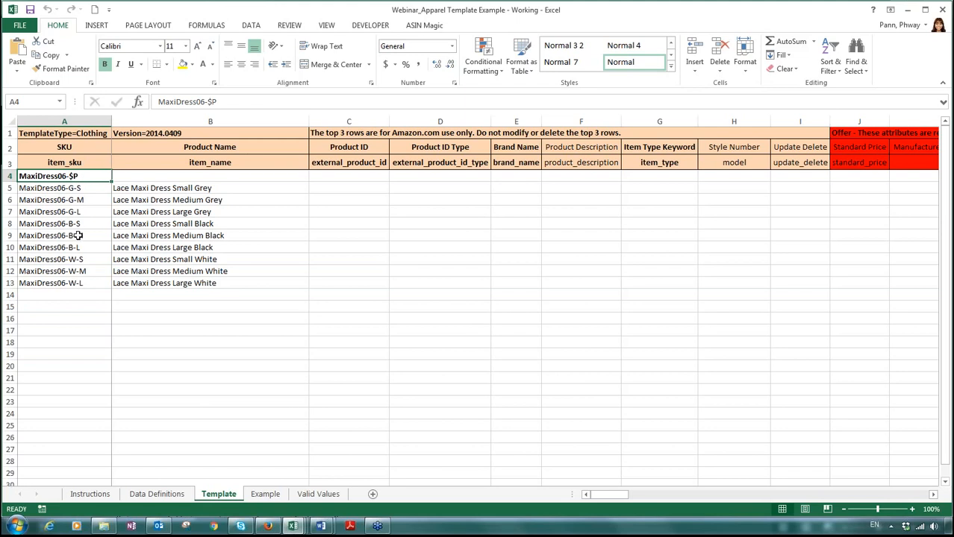
Enter the parent name "Amazon Women's Lace Maxi Dress" in B4 and prefix the variation names in B5:B13 with "Amazon Women's".
left_click(184, 179)
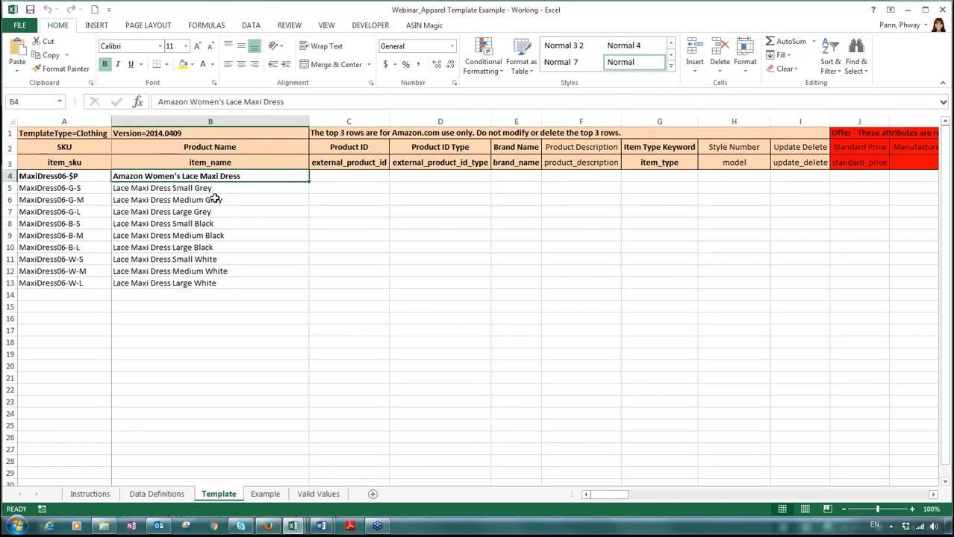
left_click_drag(213, 189, 219, 279)
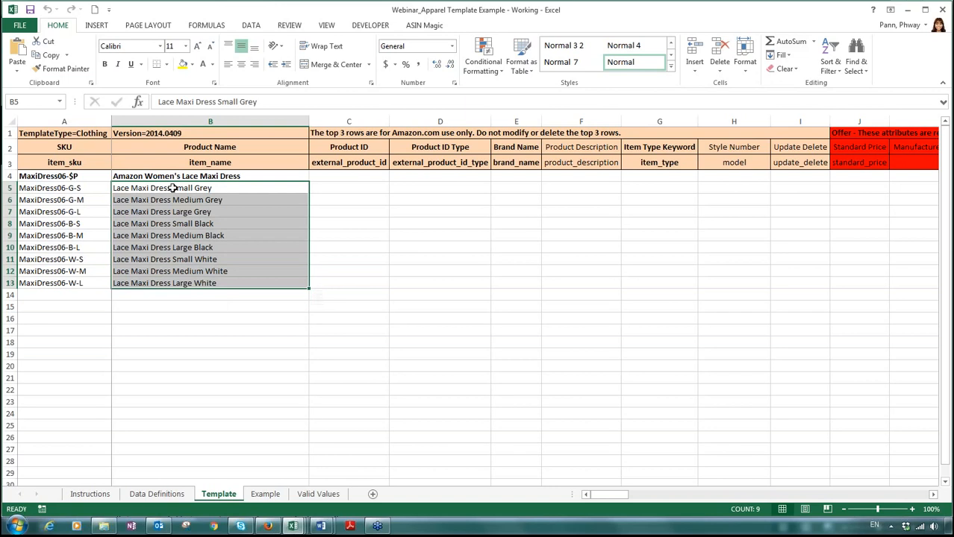
key("ctrl+shift+a")
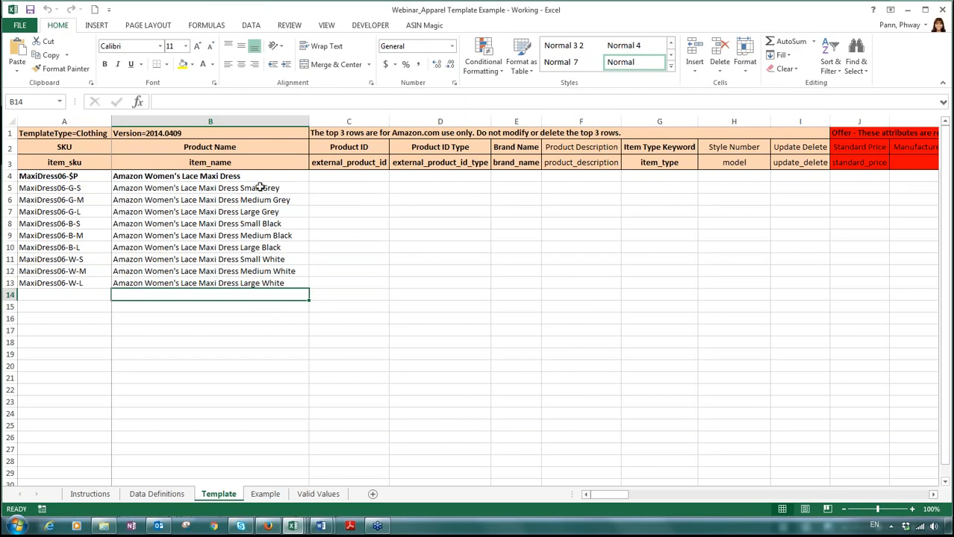
Switch to Firefox, open the Tom's Ware midi dress page, and view its Coral and Gray color variations.
left_click(275, 527)
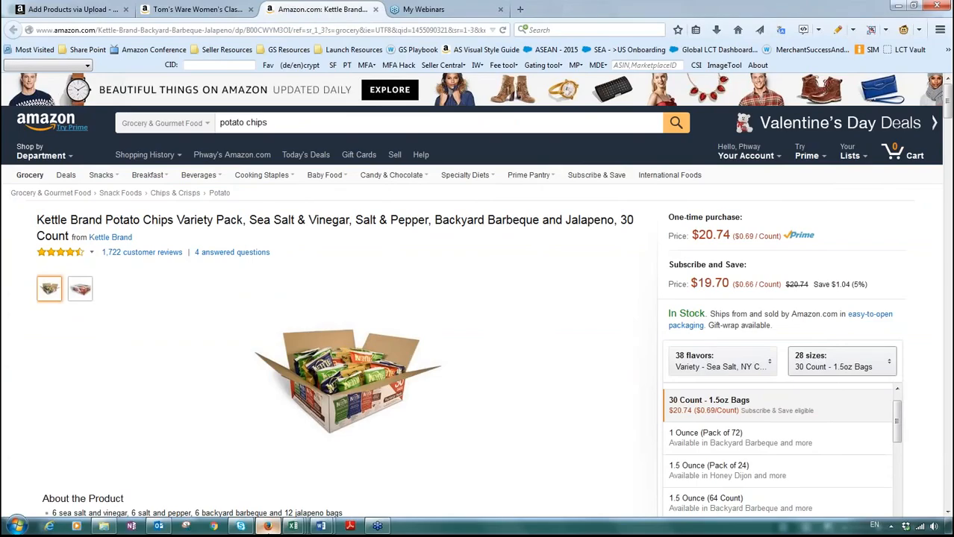
left_click(215, 9)
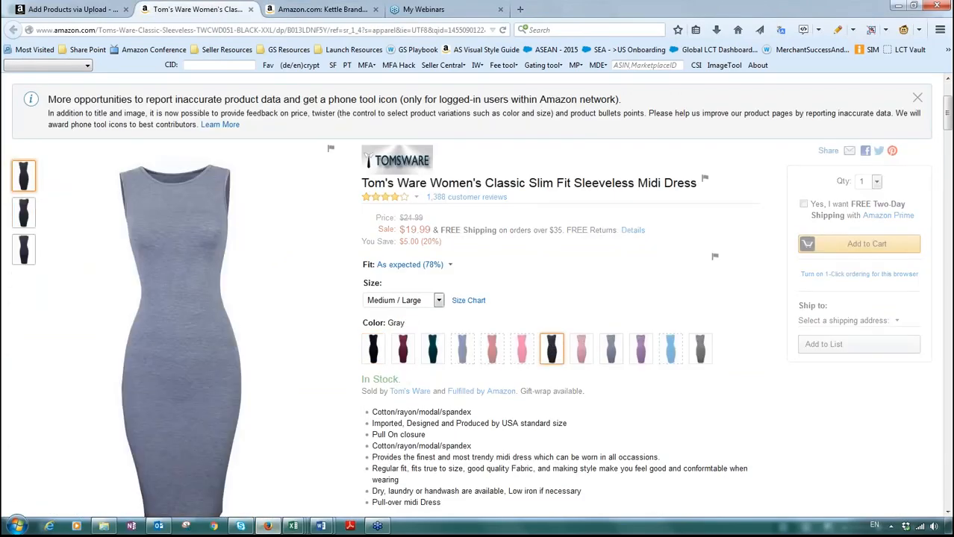
left_click(581, 349)
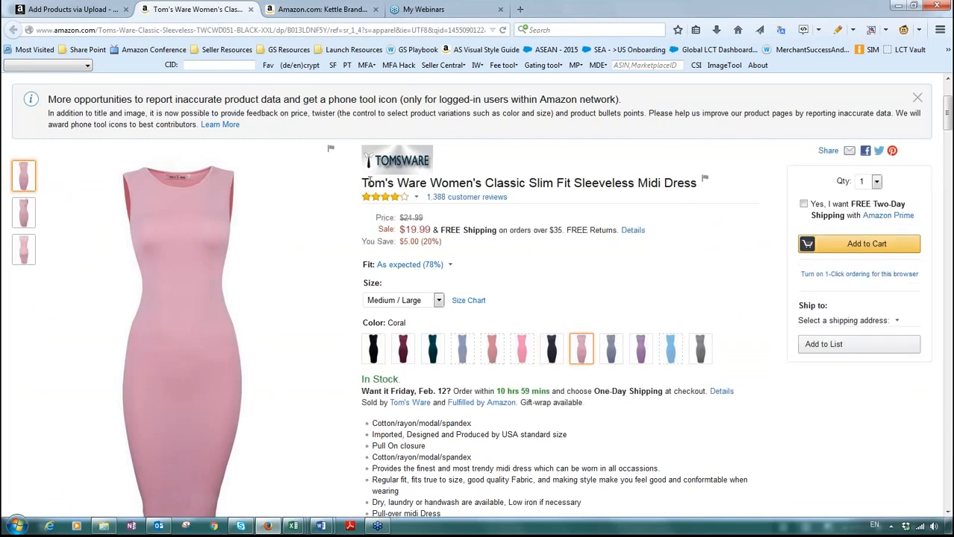
left_click(611, 350)
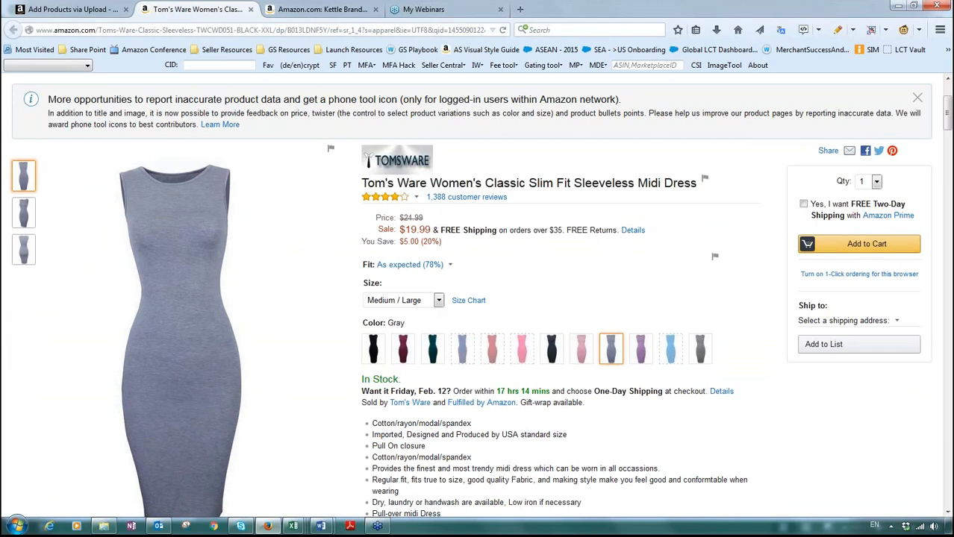
mouse_move(293, 527)
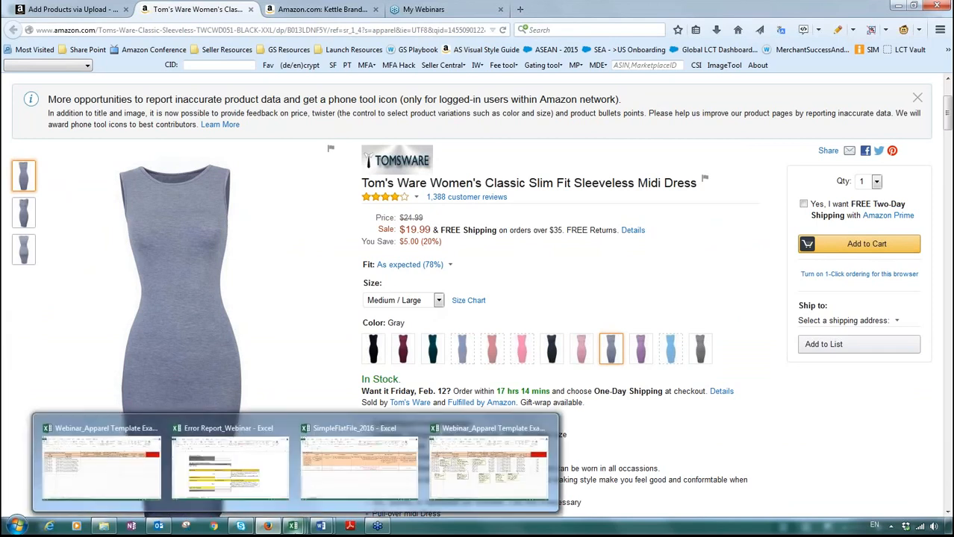
left_click(122, 472)
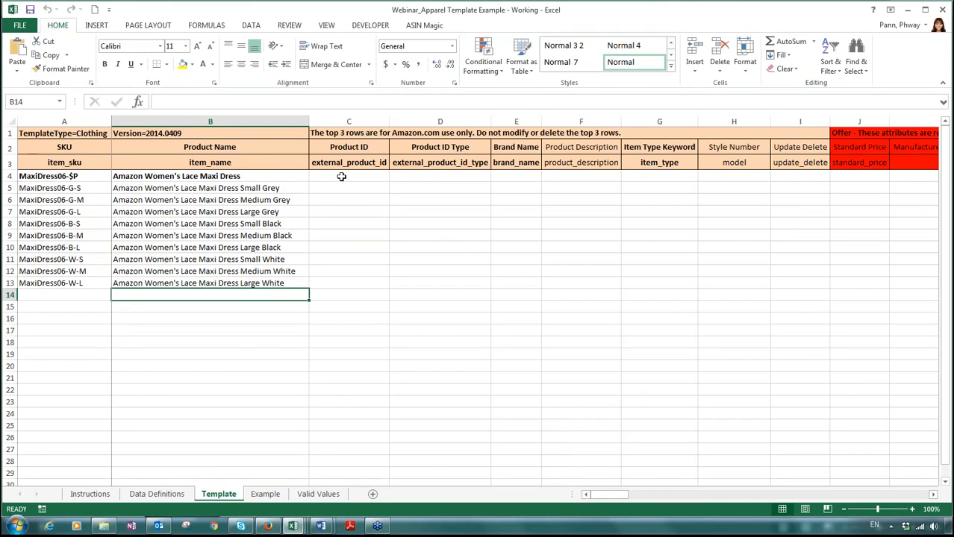
left_click_drag(340, 179, 359, 295)
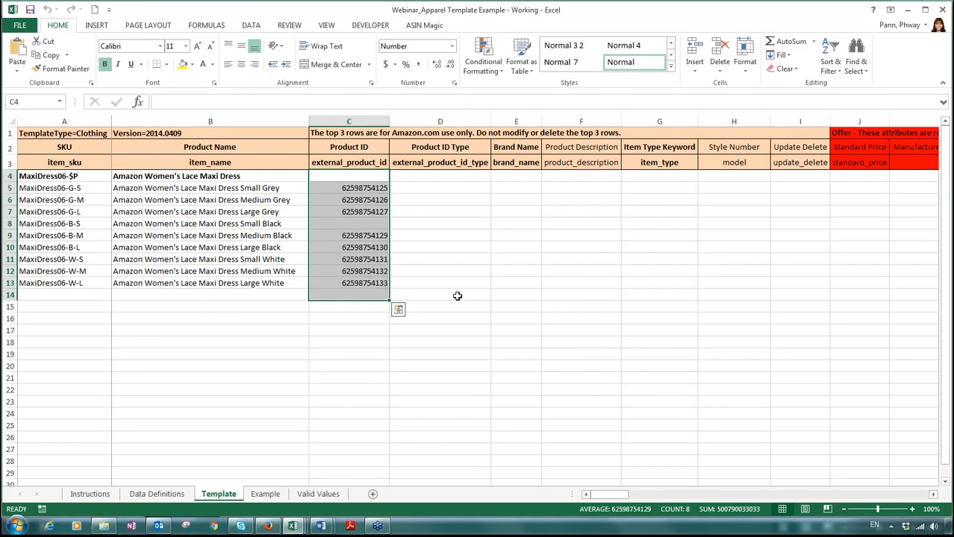
left_click_drag(432, 179, 440, 304)
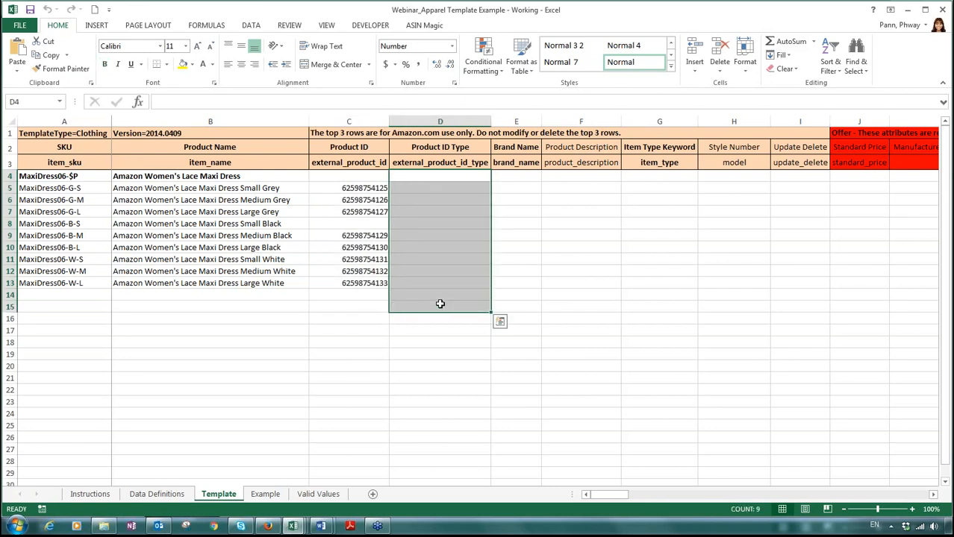
Copy the Large Grey product ID from C7 into C8 and select the two duplicate IDs.
left_click(366, 212)
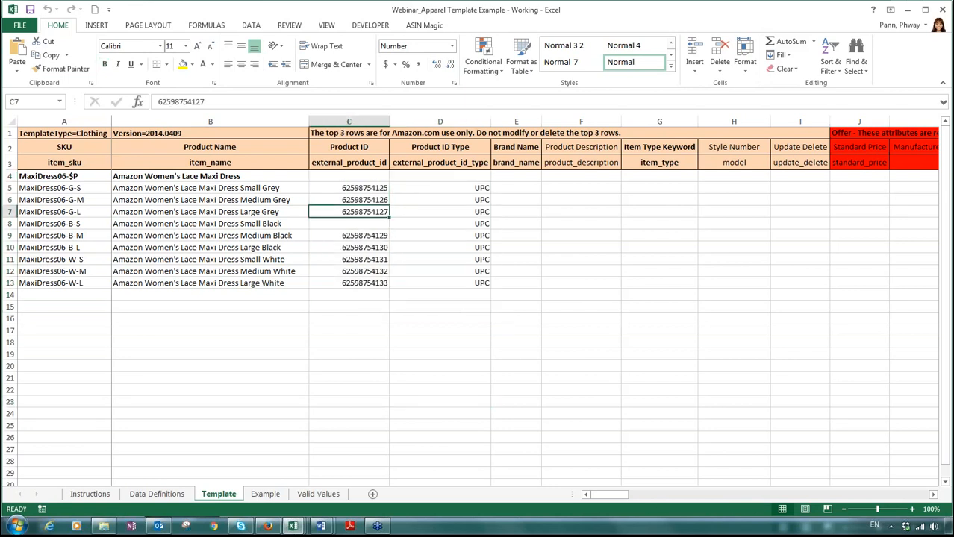
left_click_drag(389, 216, 388, 227)
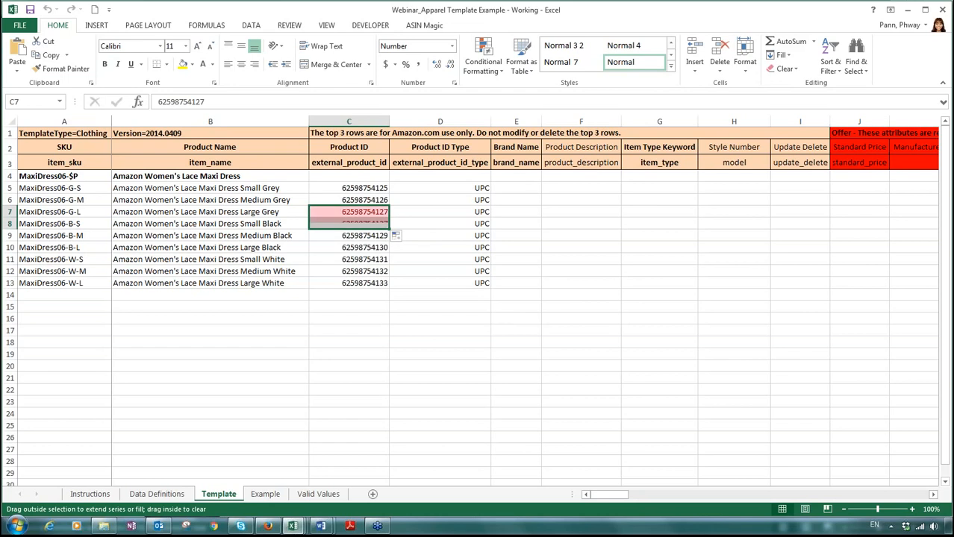
left_click(363, 224)
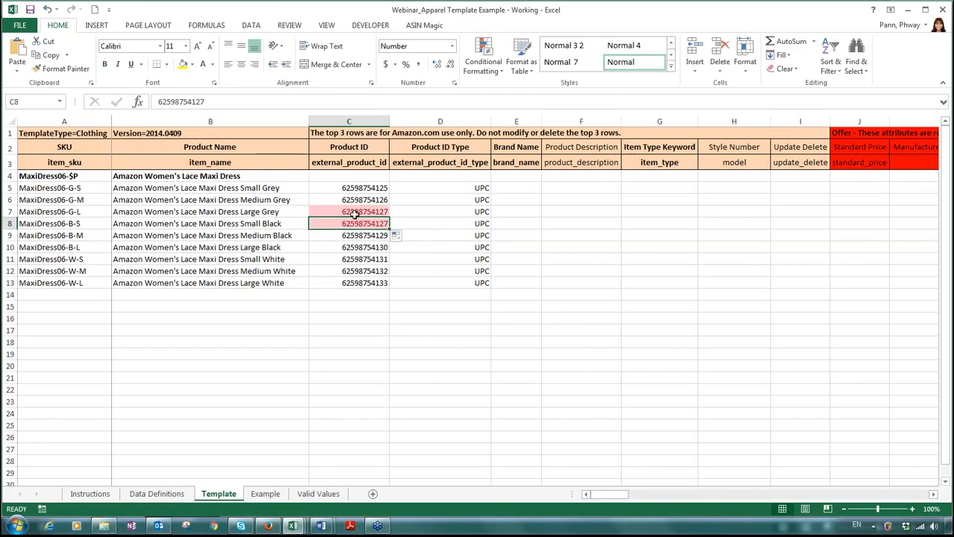
left_click(354, 214)
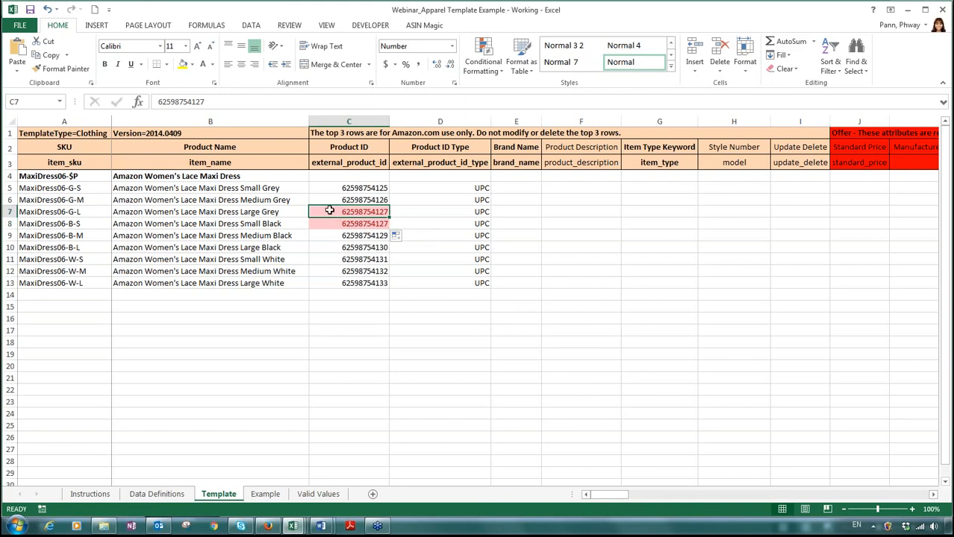
left_click_drag(329, 211, 332, 224)
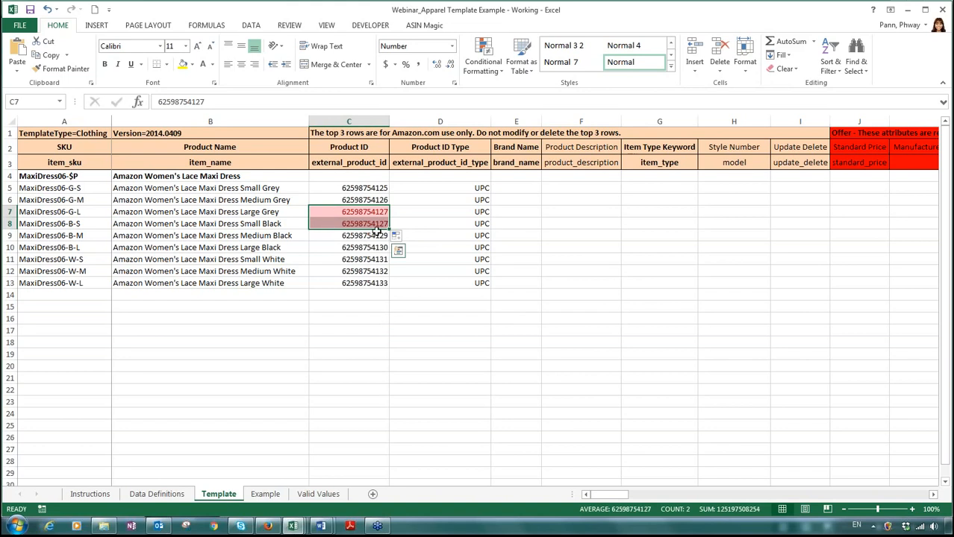
left_click(374, 224)
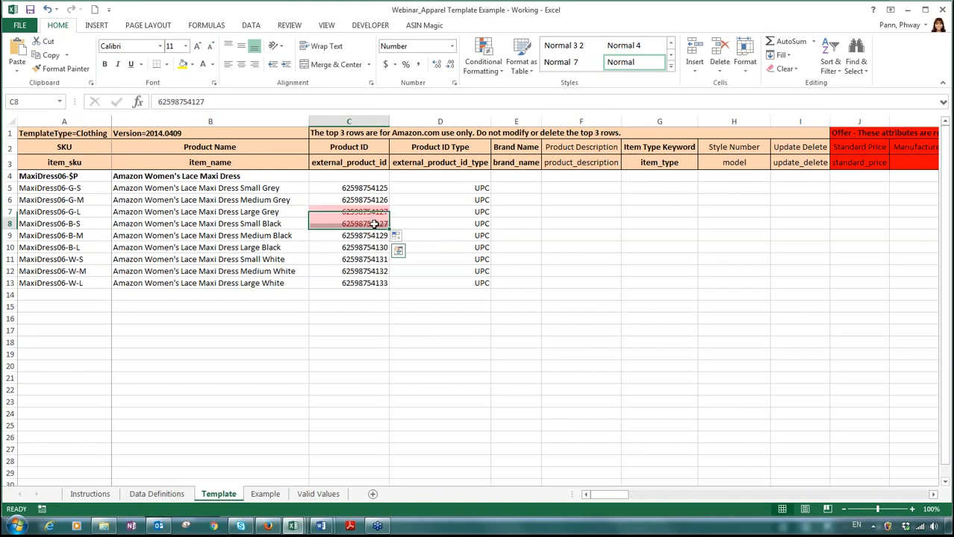
left_click(256, 103)
key("BackSpace")
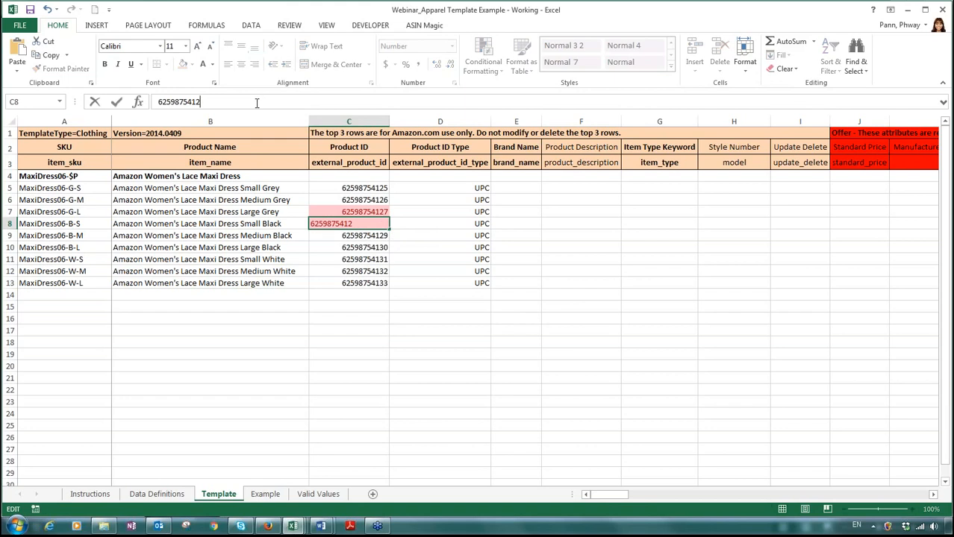
type("8")
key("Return")
left_click(485, 380)
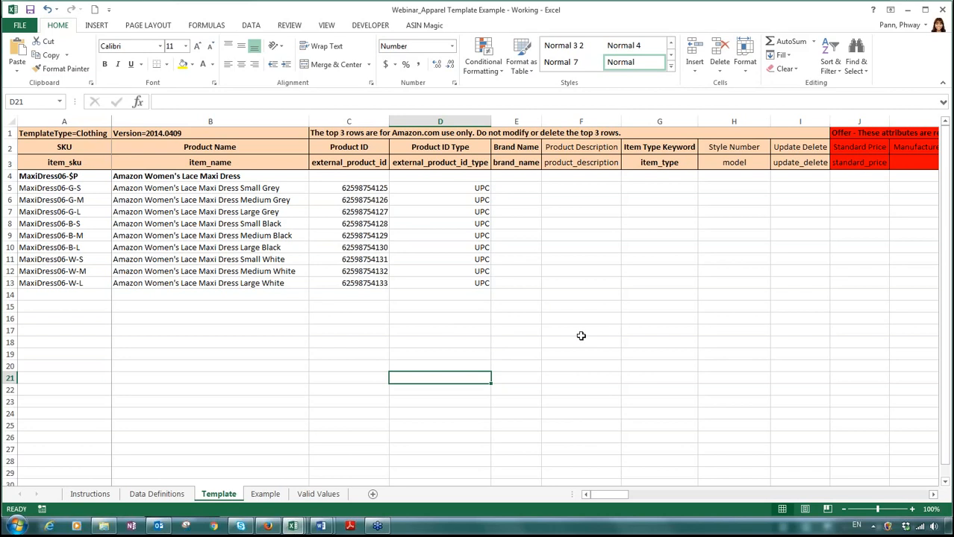
Highlight the parent row's empty Product ID and Product ID Type cells, C4:D4.
left_click(374, 173)
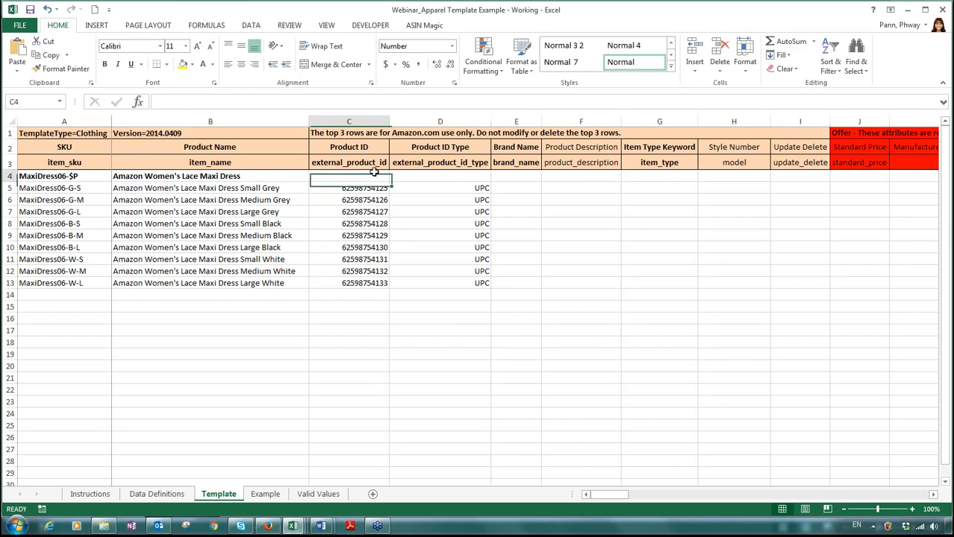
left_click_drag(374, 173, 463, 182)
key("ctrl+b")
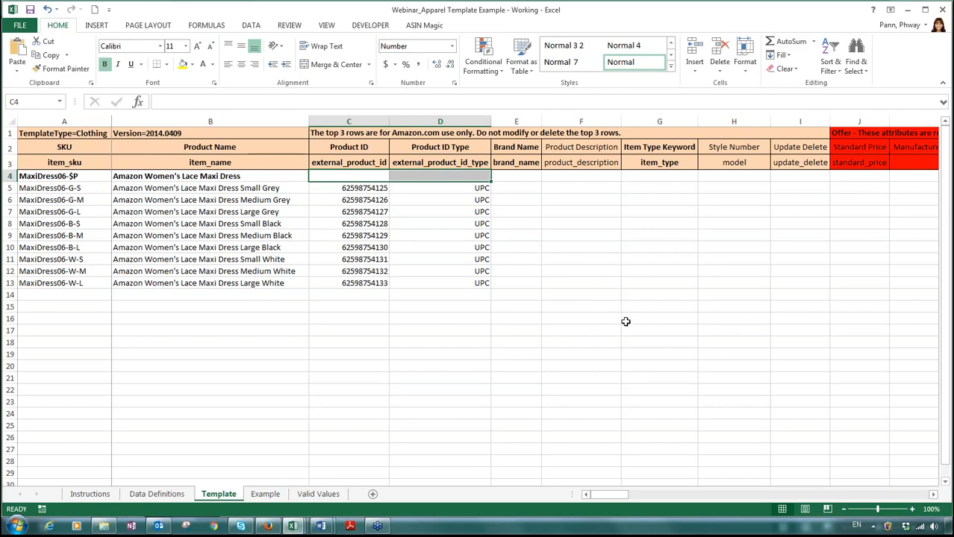
Fill rows 4 to 13 with the brand name Amazon and the "This stunning floral printed maxi dress" product description.
left_click_drag(532, 175, 535, 283)
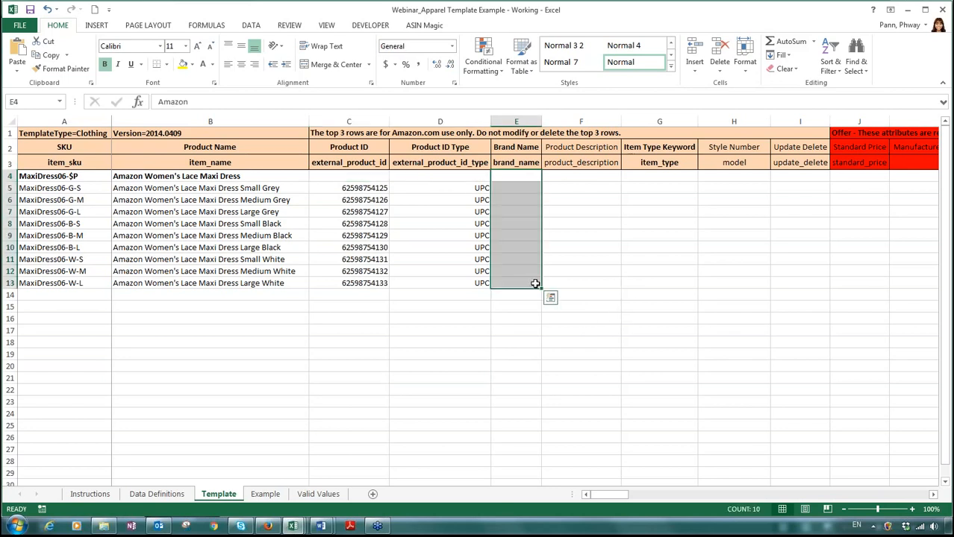
key("ctrl+d")
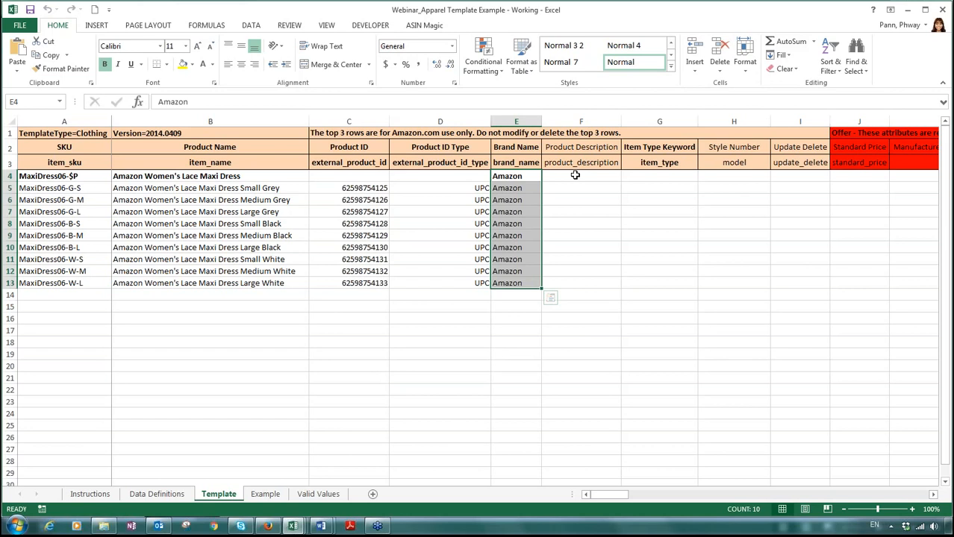
left_click_drag(575, 176, 598, 292)
key("F4")
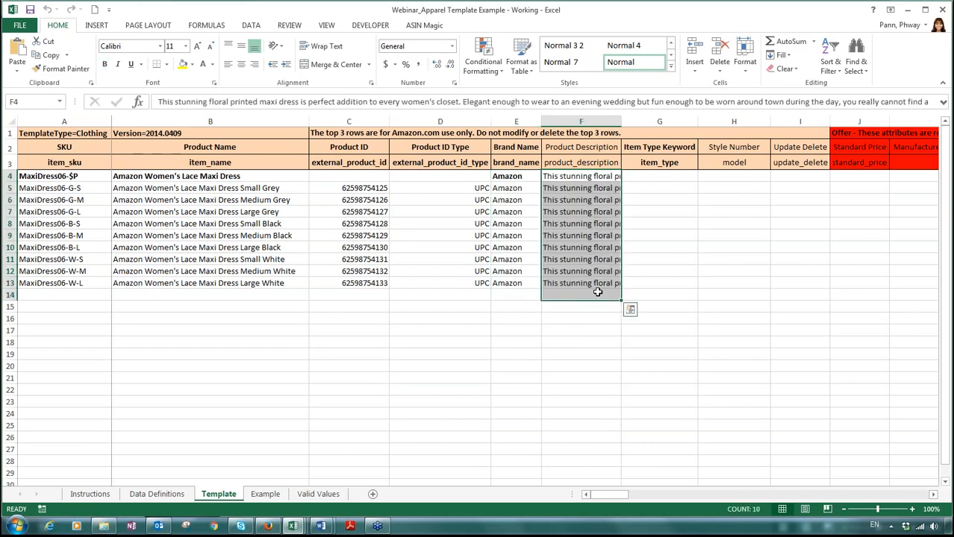
Expand the formula bar to examine the bold and line-break HTML tags in the F4 description, and collapse it again.
left_click(584, 178)
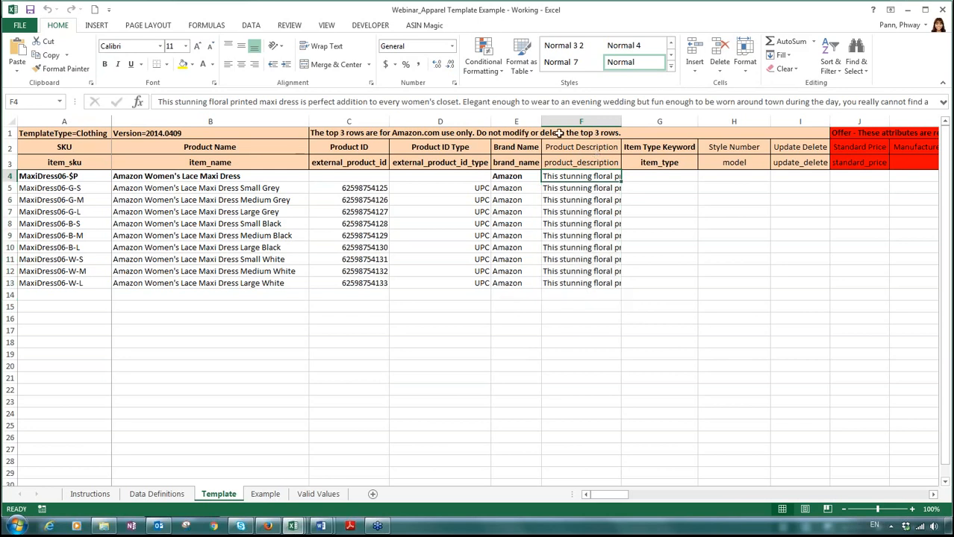
left_click_drag(550, 112, 554, 231)
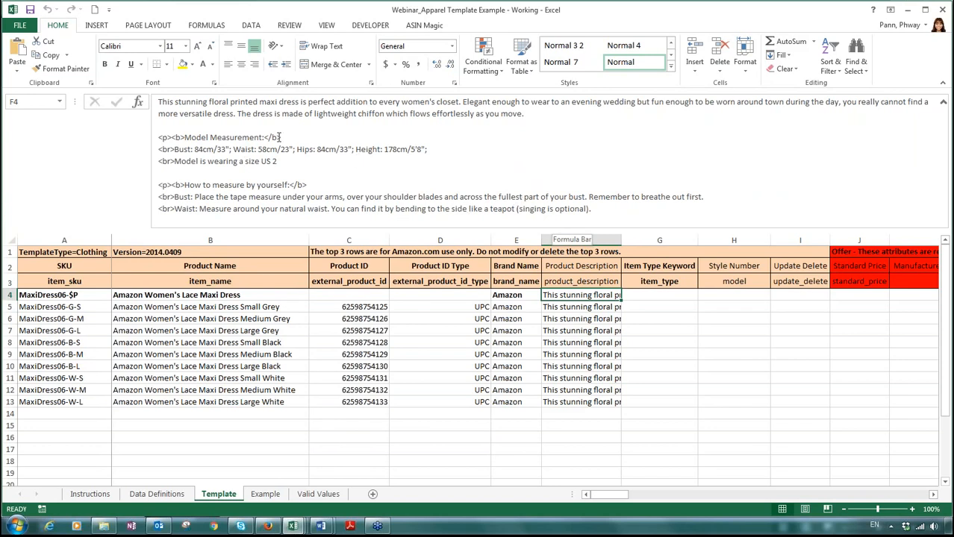
left_click_drag(290, 138, 173, 136)
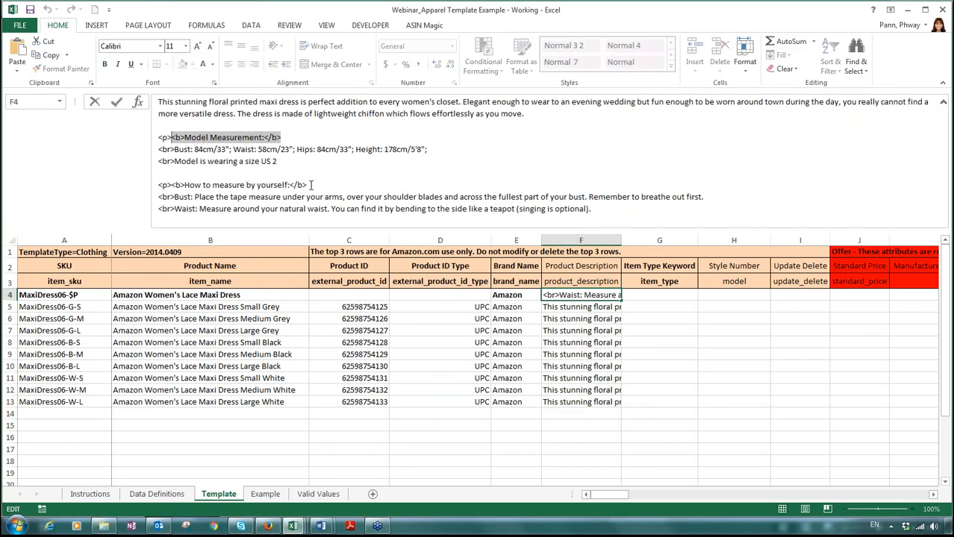
left_click_drag(307, 185, 172, 185)
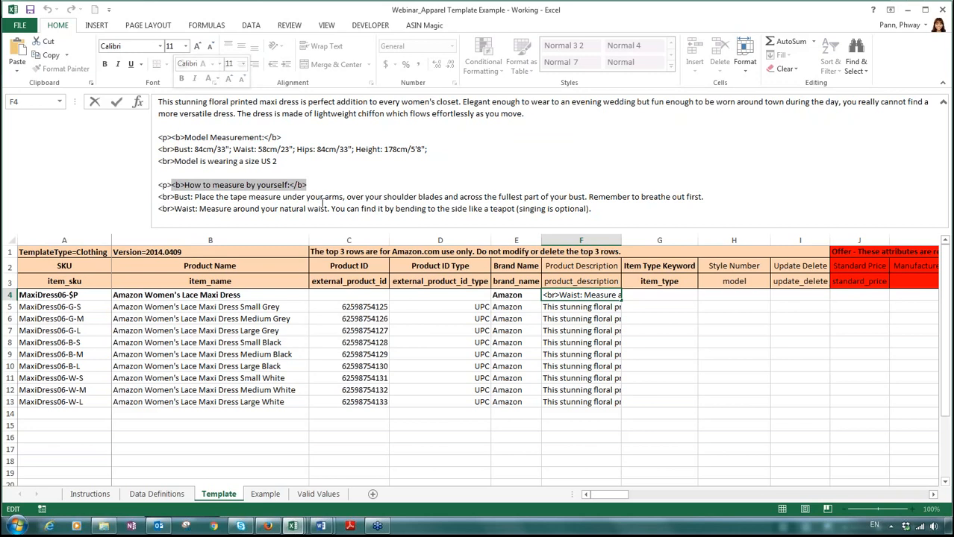
left_click_drag(159, 138, 173, 150)
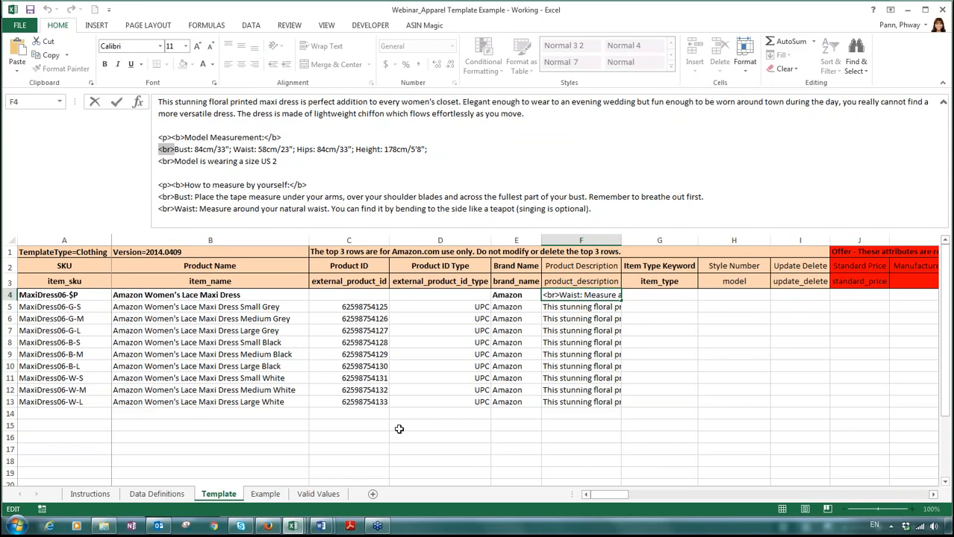
left_click_drag(484, 471, 482, 465)
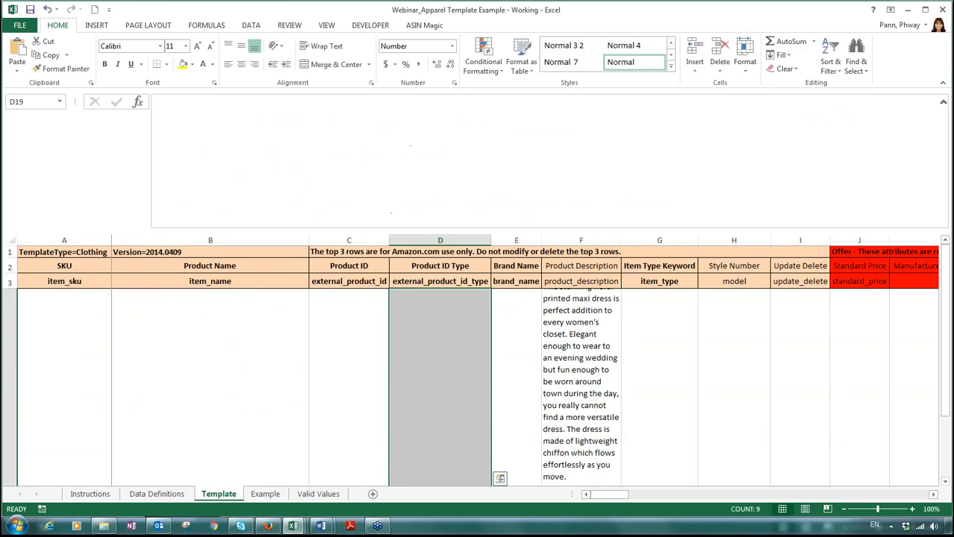
left_click_drag(590, 229, 595, 106)
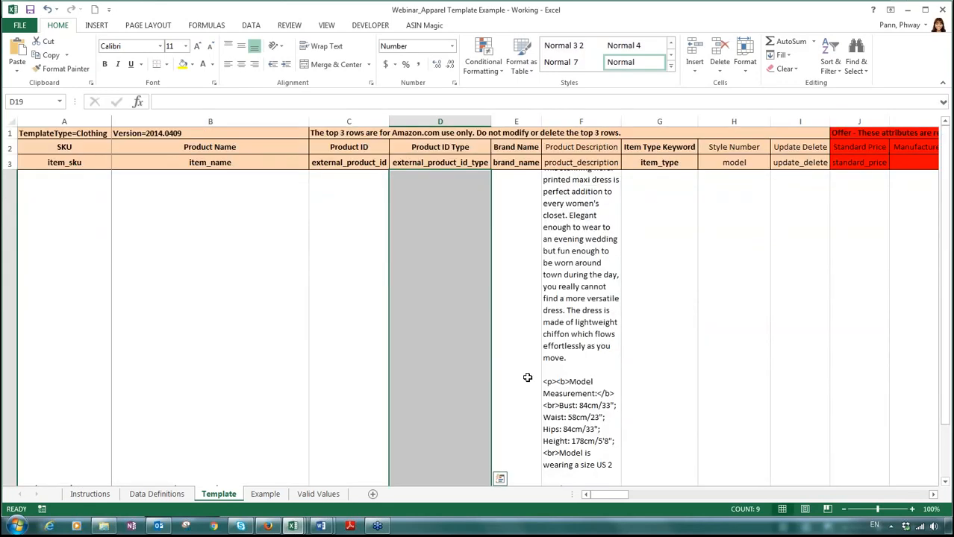
Turn off text wrapping for the product description in F4 and shrink row 4 to a single line's height.
scroll(244, 398, "down", 1)
left_click_drag(13, 442, 38, 215)
left_click(330, 48)
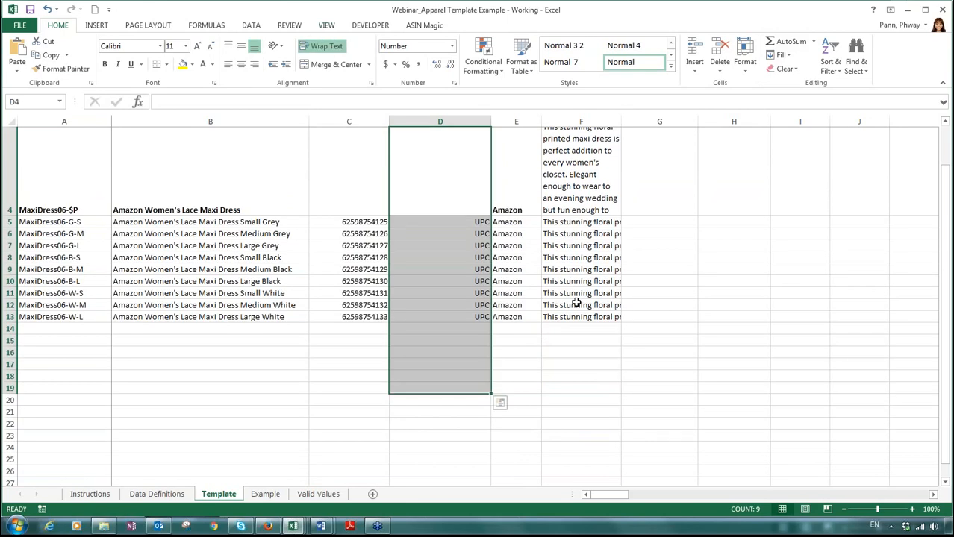
scroll(576, 302, "up", 1)
left_click(556, 196)
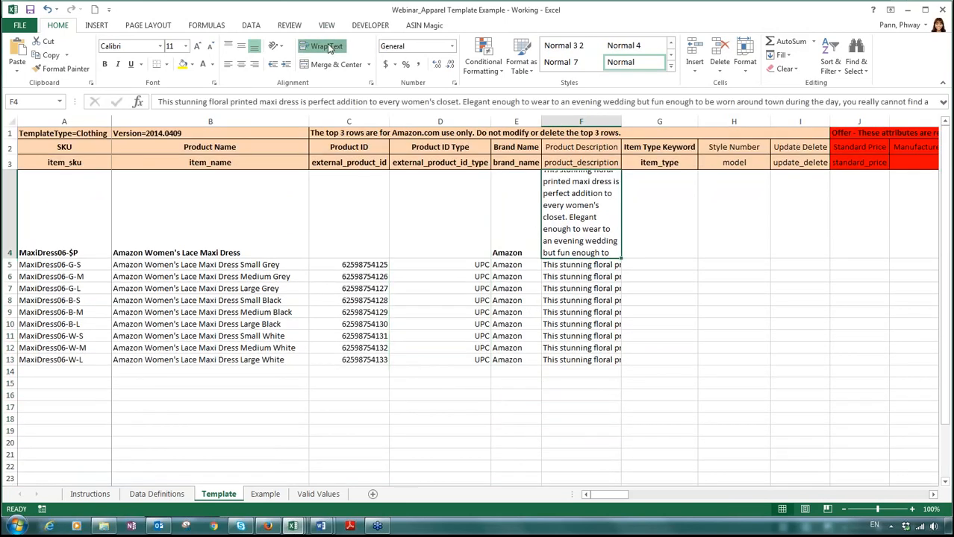
left_click(330, 48)
left_click_drag(14, 257, 14, 182)
left_click(581, 365)
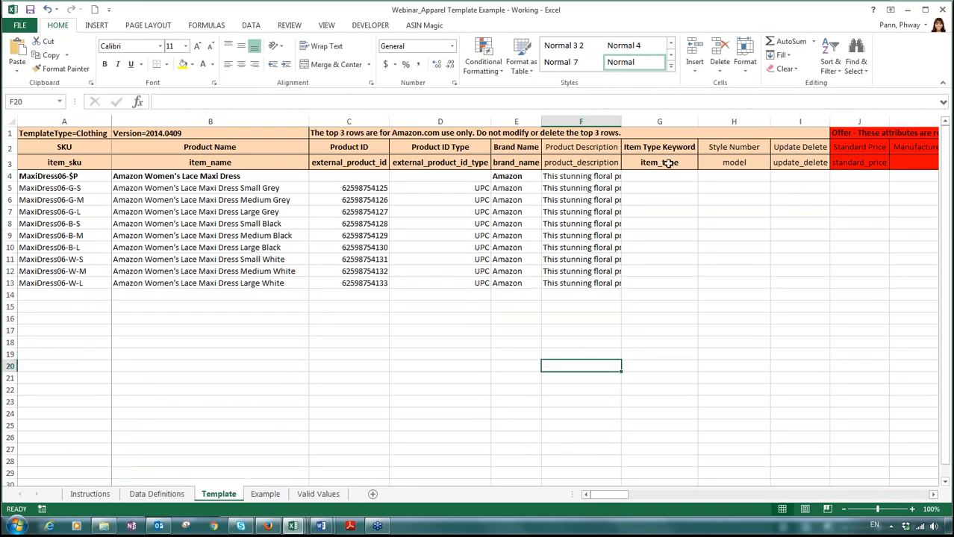
Select the Item Type Keyword cells G4:G14 and switch to Firefox's Add Products via Upload page to view the Dresses classification.
left_click_drag(667, 176, 663, 288)
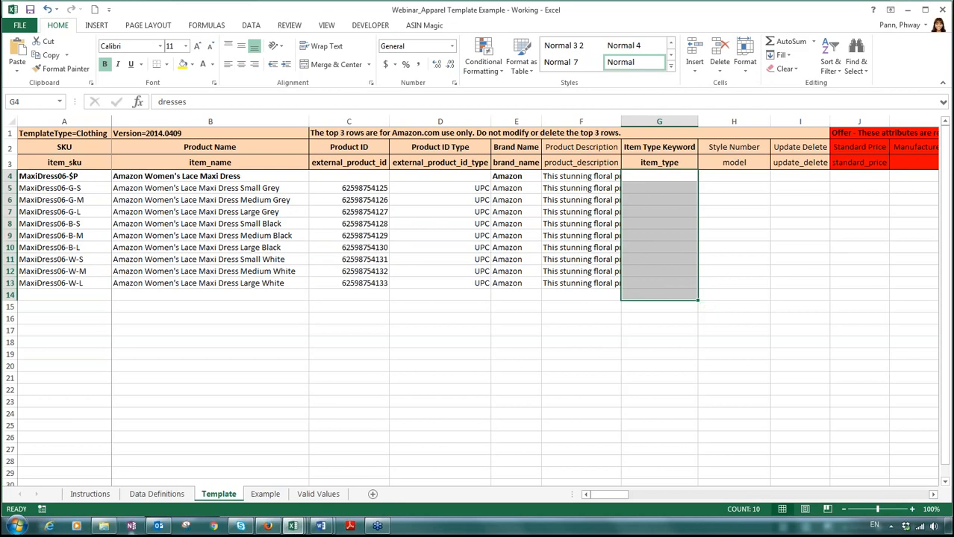
left_click(271, 527)
left_click(90, 9)
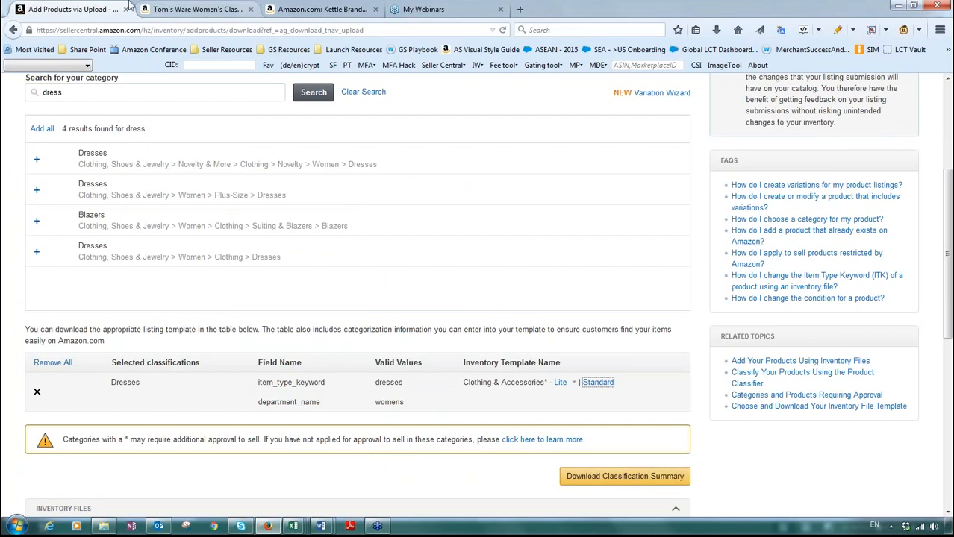
Search Amazon's Women's Dresses department for pencil dress and look over the category tree beside the results.
left_click(188, 9)
mouse_move(191, 179)
scroll(224, 149, "up", 3)
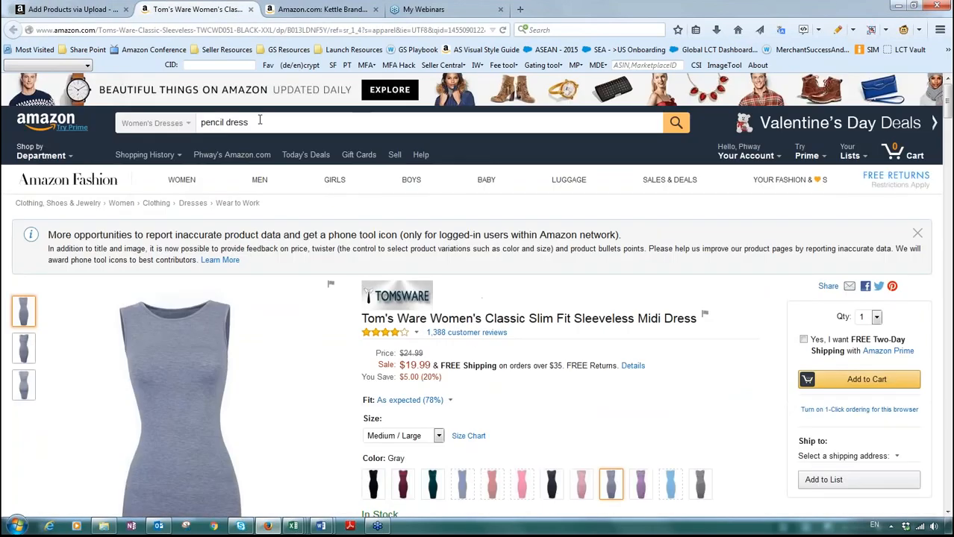
left_click(665, 124)
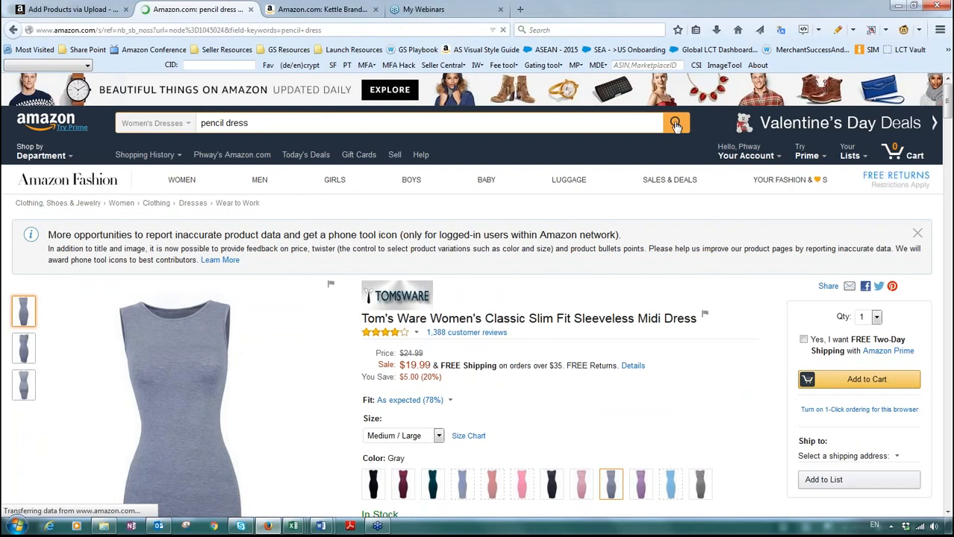
scroll(500, 272, "down", 3)
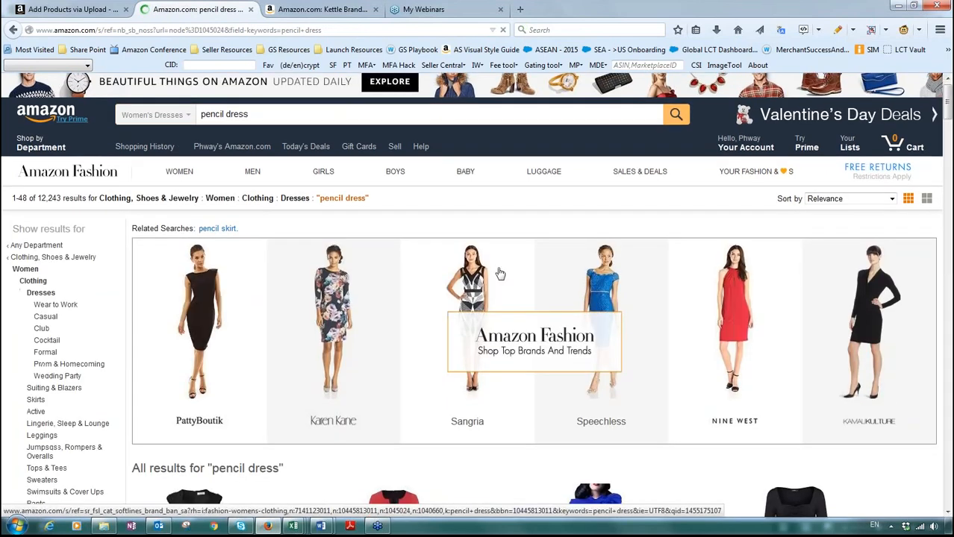
scroll(289, 128, "up", 3)
Search Amazon's All Departments for pan and expand the full list of Kitchen & Dining subcategories.
triple_click(276, 124)
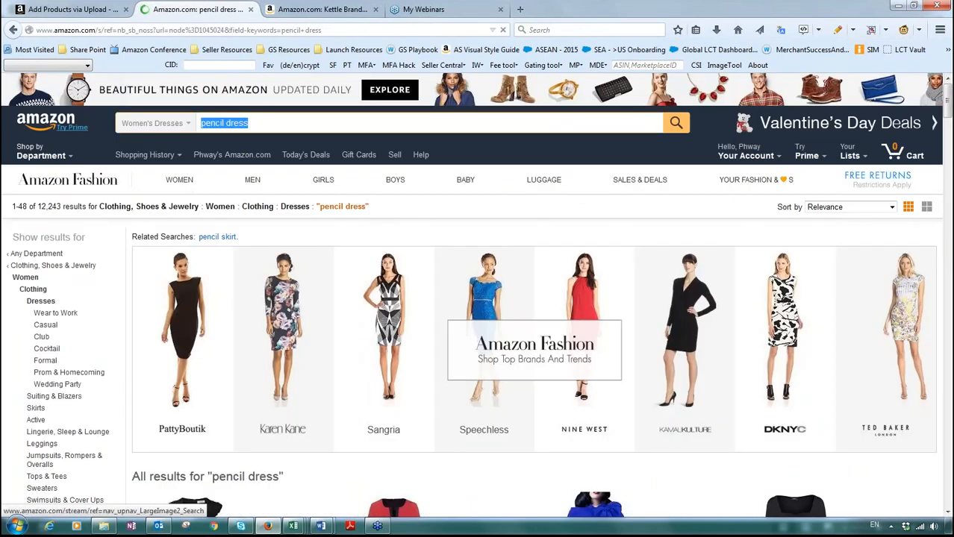
type("pan")
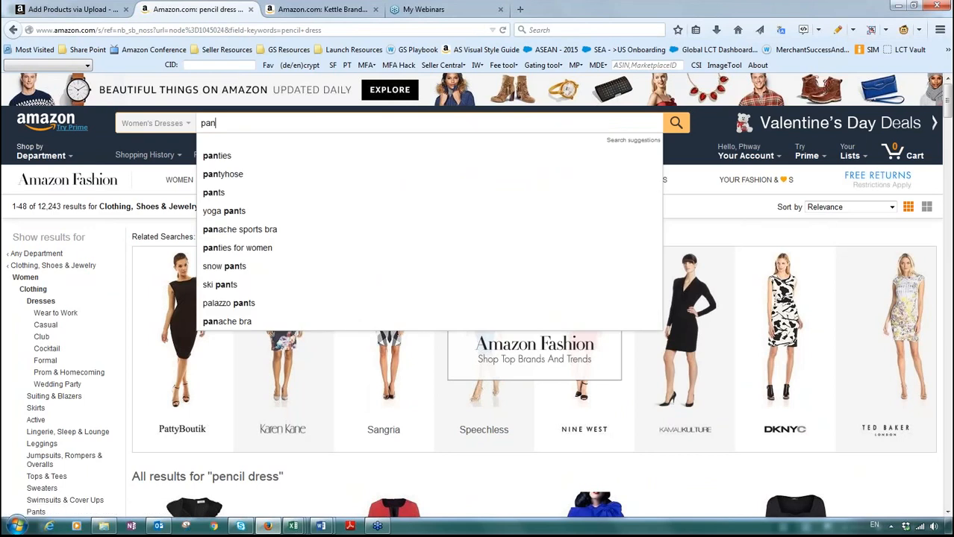
left_click(179, 123)
left_click(186, 150)
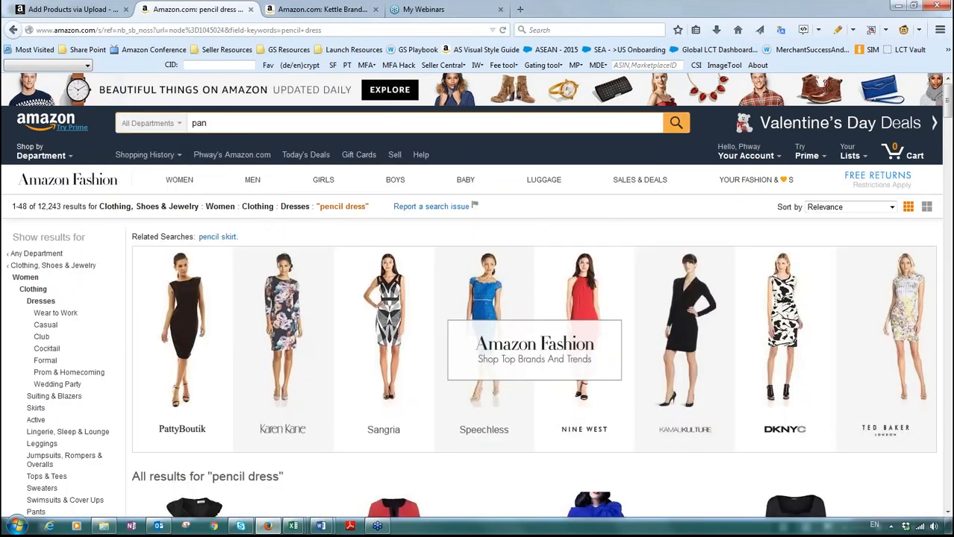
key("Return")
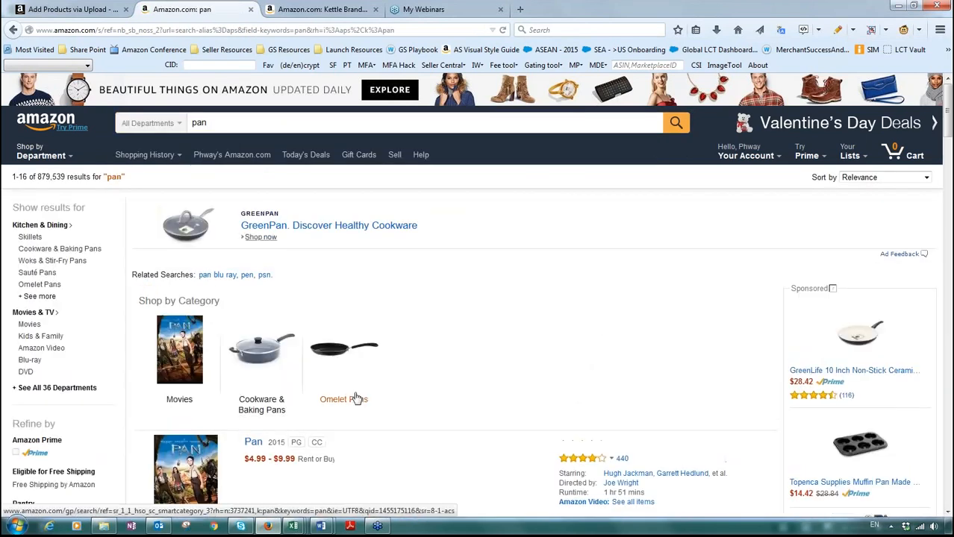
left_click(50, 301)
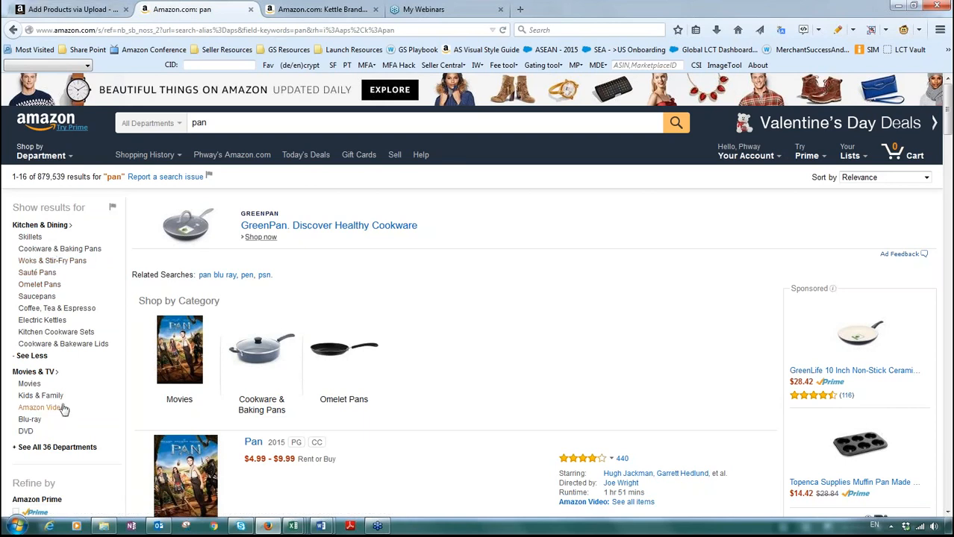
Search for the category pan on Seller Central's Add Products via Upload page and look through the matching categories.
left_click(75, 9)
scroll(595, 213, "up", 4)
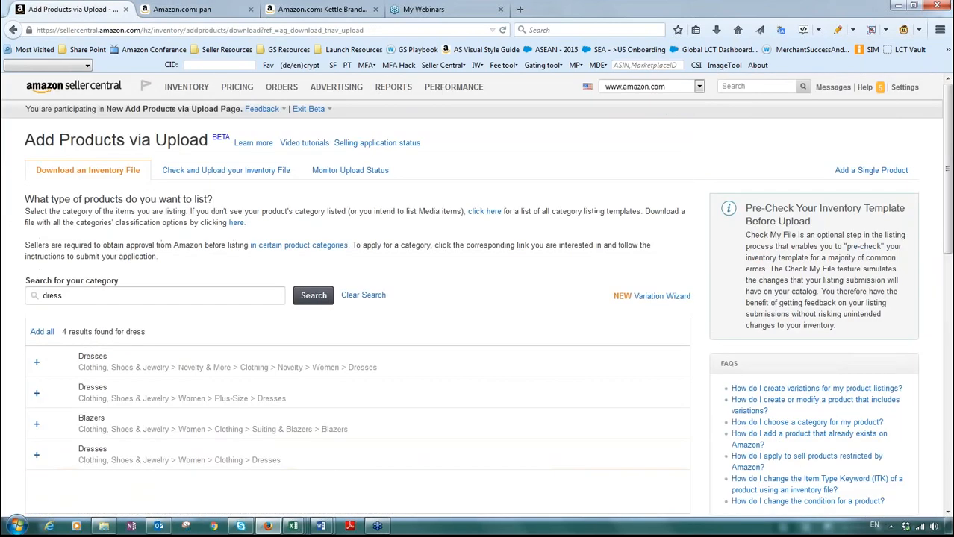
left_click_drag(67, 296, 4, 278)
type("pan")
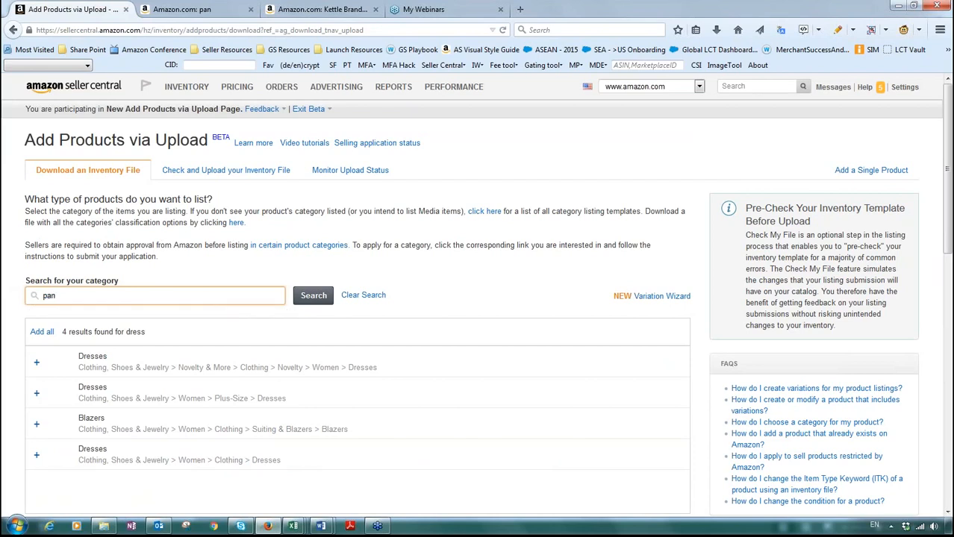
left_click(309, 295)
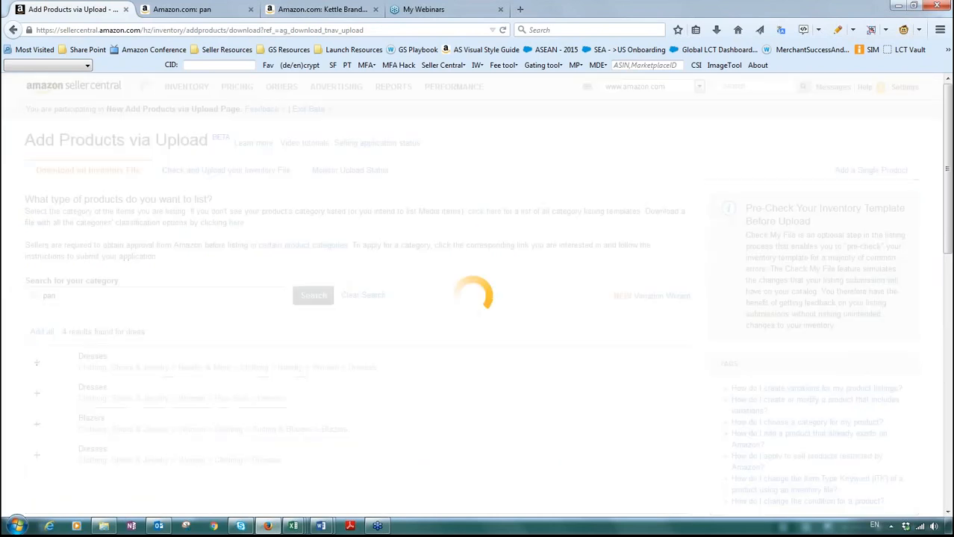
scroll(273, 360, "down", 1)
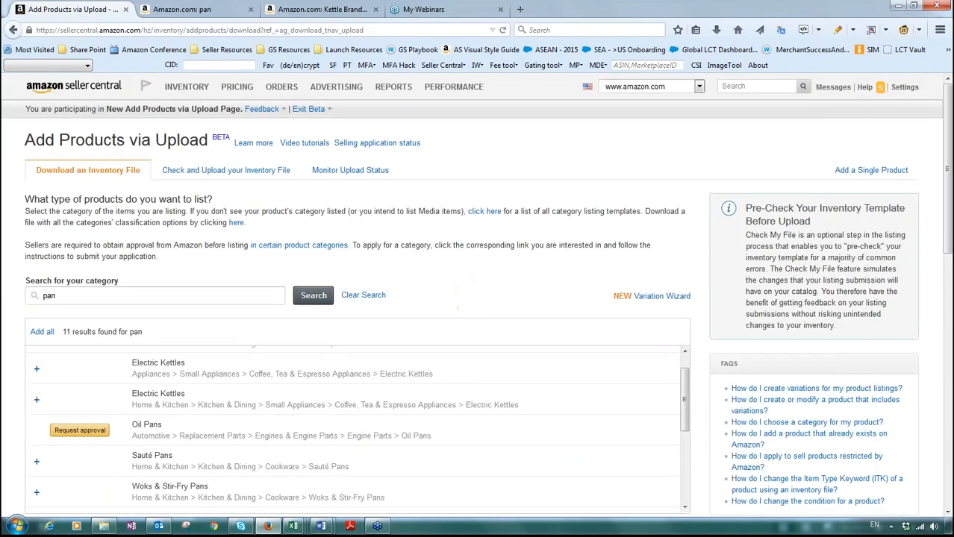
scroll(274, 359, "up", 1)
Add Saucepans, Woks & Stir-Fry Pans, Omelet Pans and All Pans to the selected classifications.
left_click(36, 363)
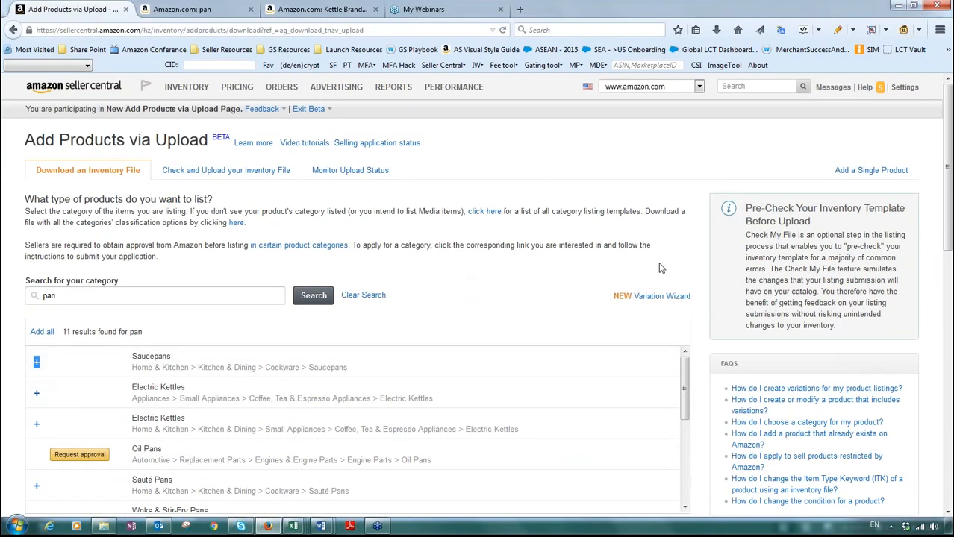
scroll(659, 266, "down", 3)
scroll(684, 260, "down", 3)
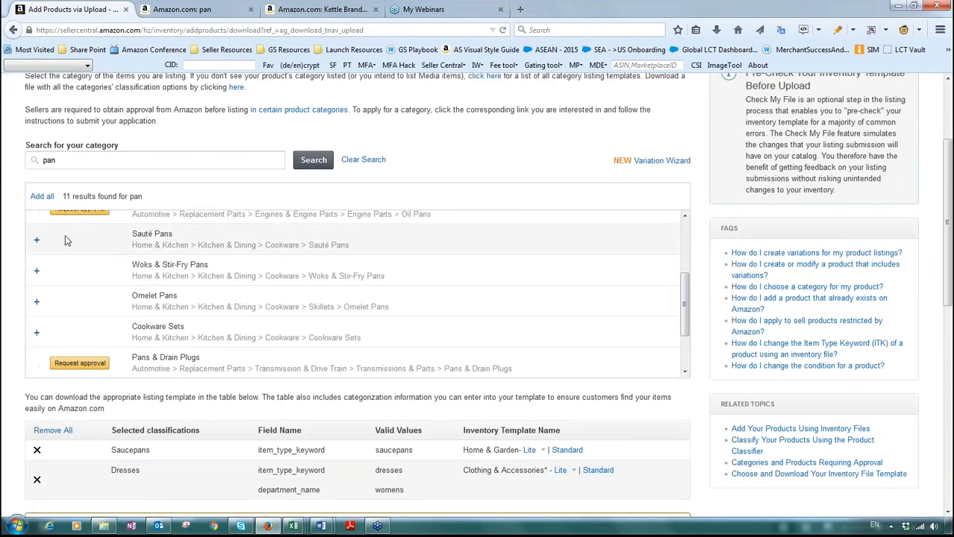
left_click(38, 274)
left_click(36, 302)
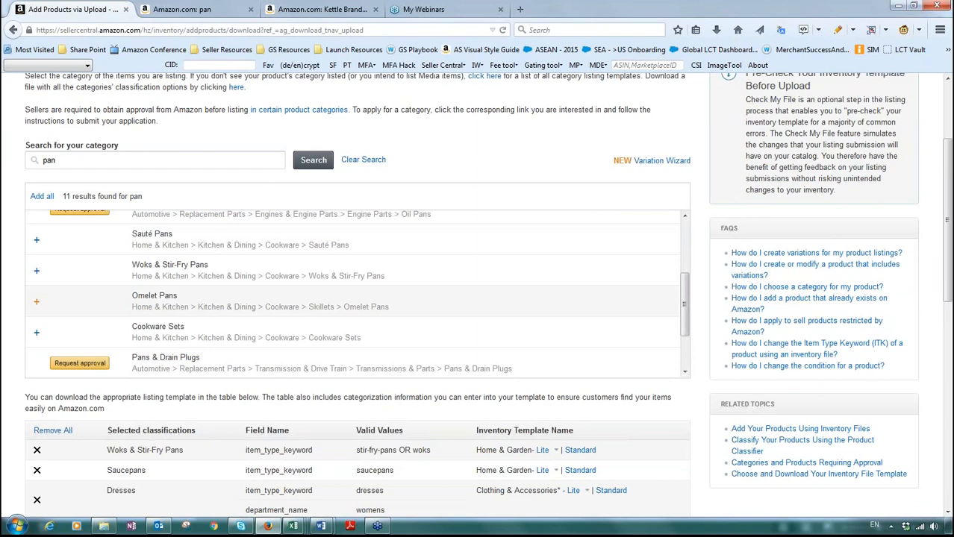
scroll(296, 328, "down", 1)
scroll(296, 328, "down", 2)
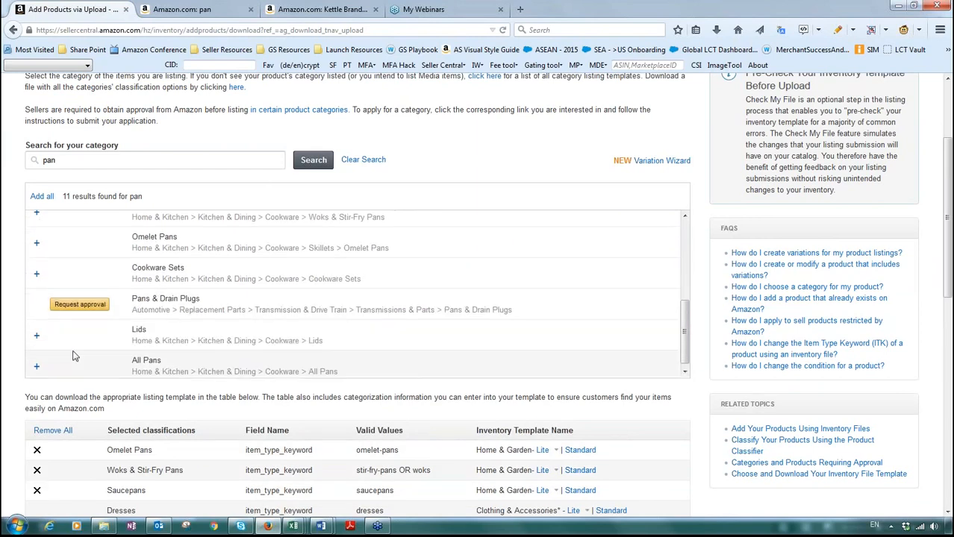
left_click(36, 362)
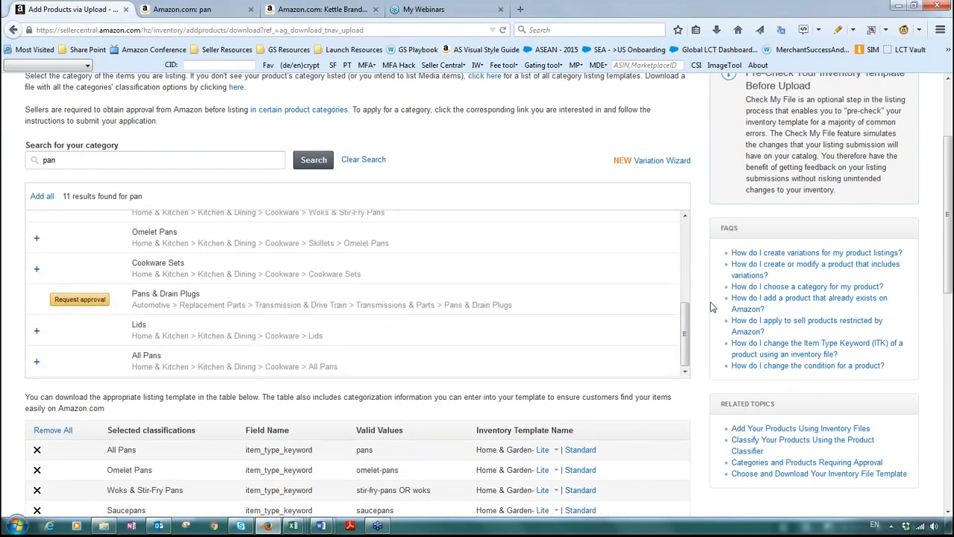
Highlight the valid values pans and omelet-pans, and compare them with the Kitchen & Dining subcategories on the Amazon search page.
scroll(158, 291, "down", 3)
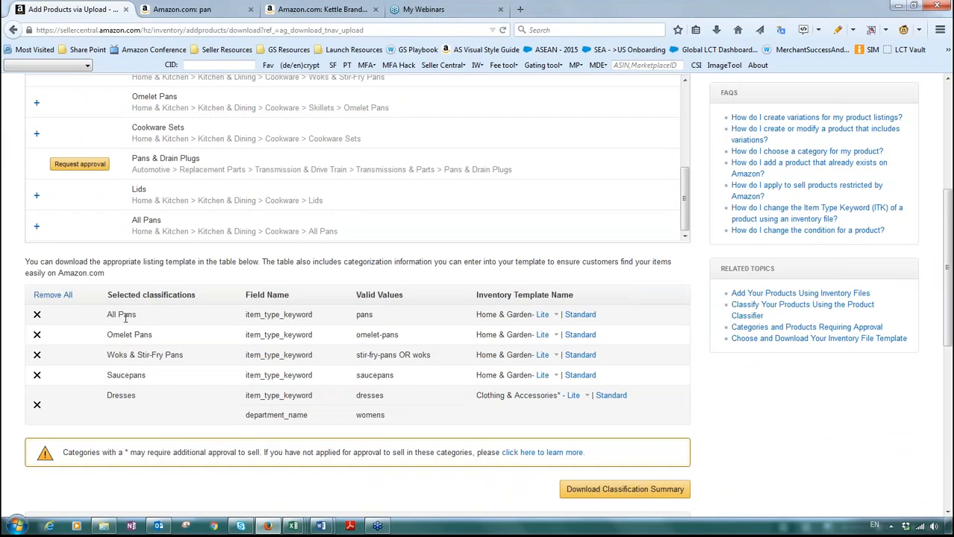
double_click(364, 315)
left_click_drag(357, 335, 399, 335)
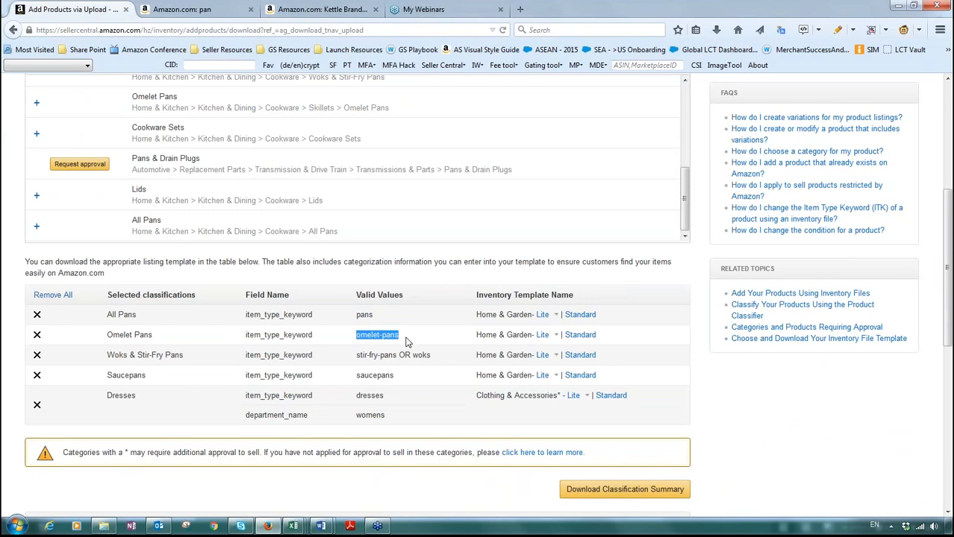
key("ctrl+Tab")
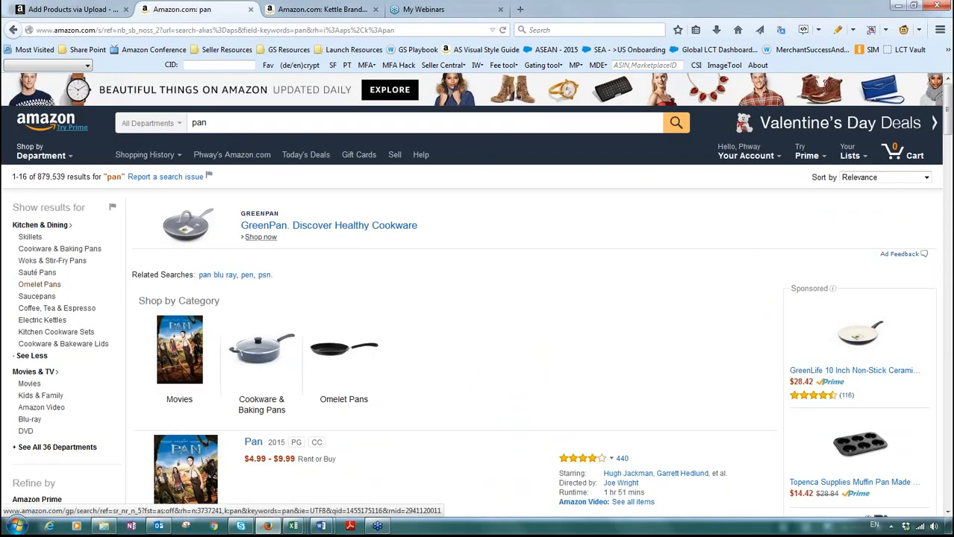
key("ctrl+shift+Tab")
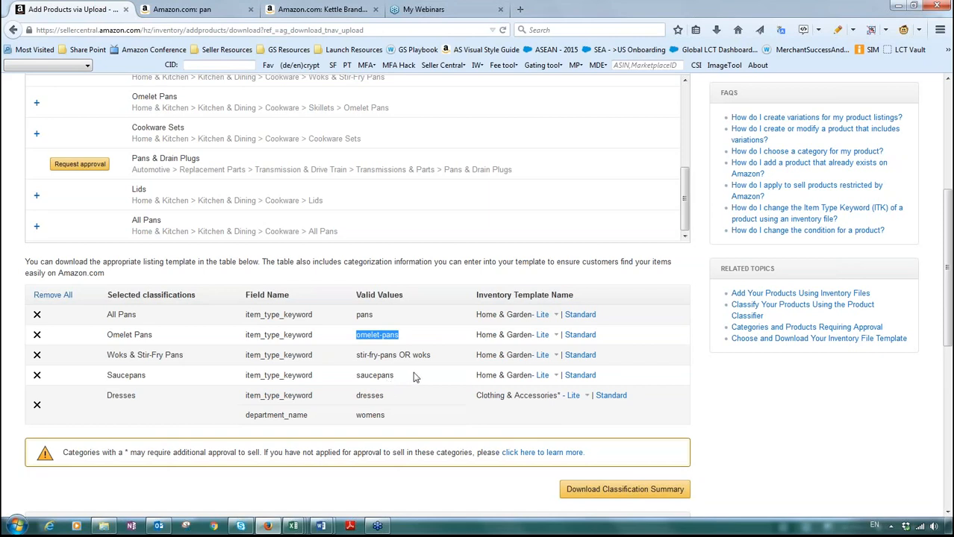
Review the selected classifications and highlight the item_type_keyword value dresses for the Dresses category.
scroll(417, 377, "up", 3)
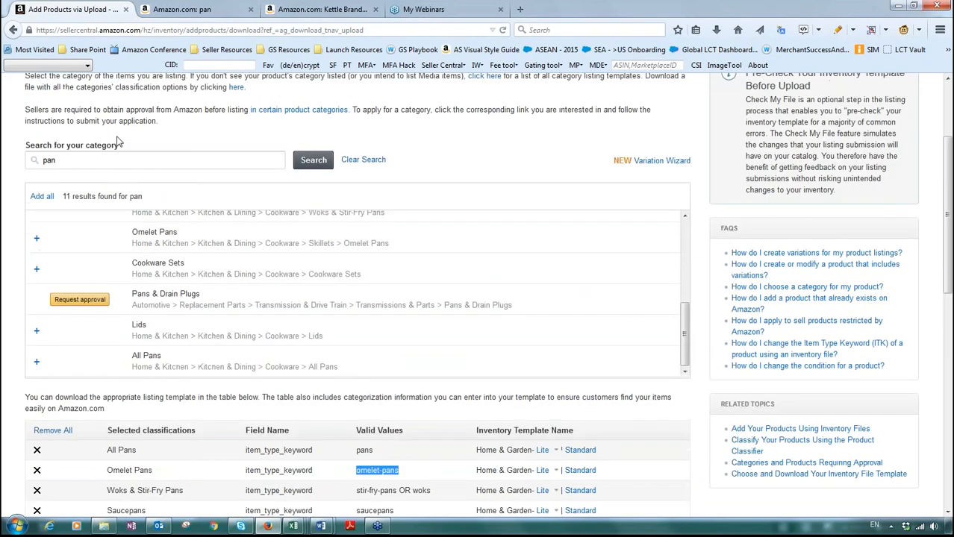
scroll(114, 179, "down", 2)
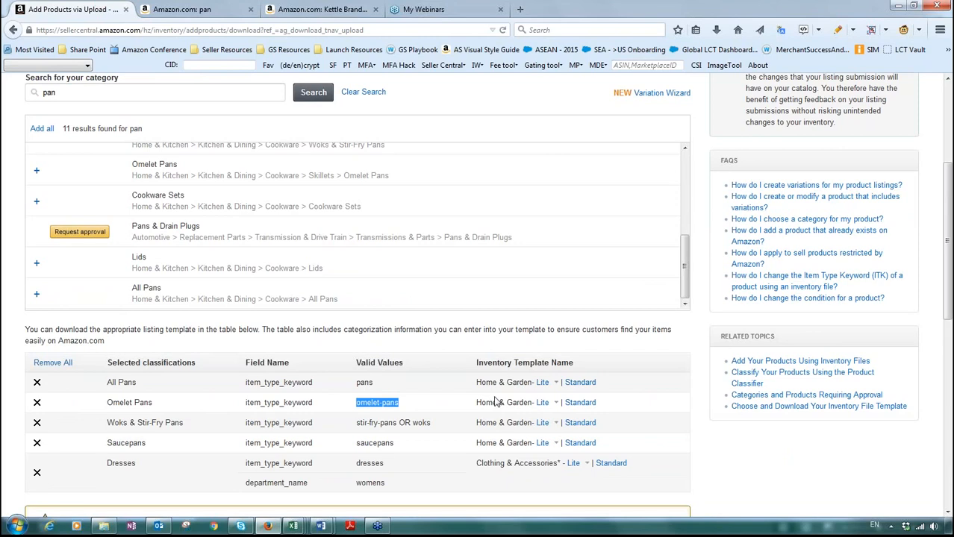
scroll(409, 433, "down", 2)
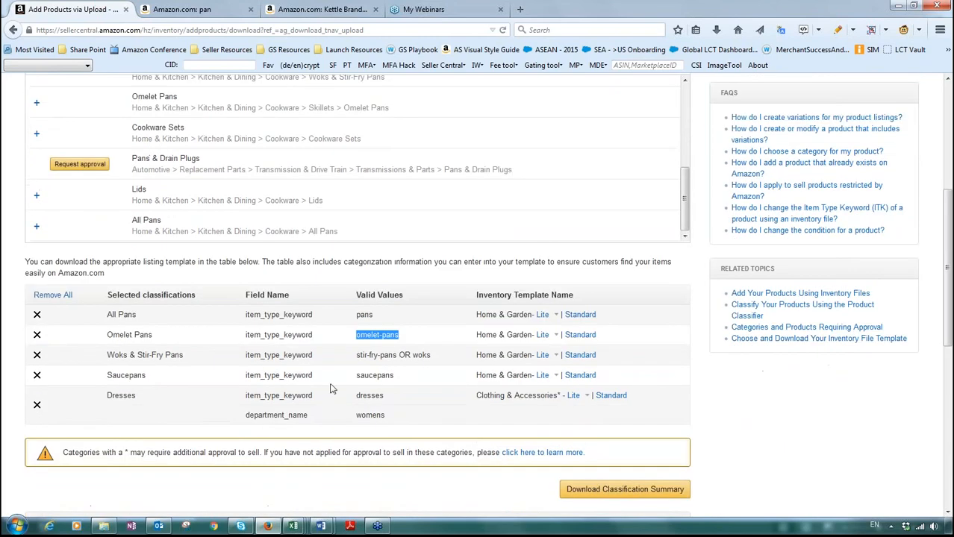
left_click_drag(385, 397, 355, 396)
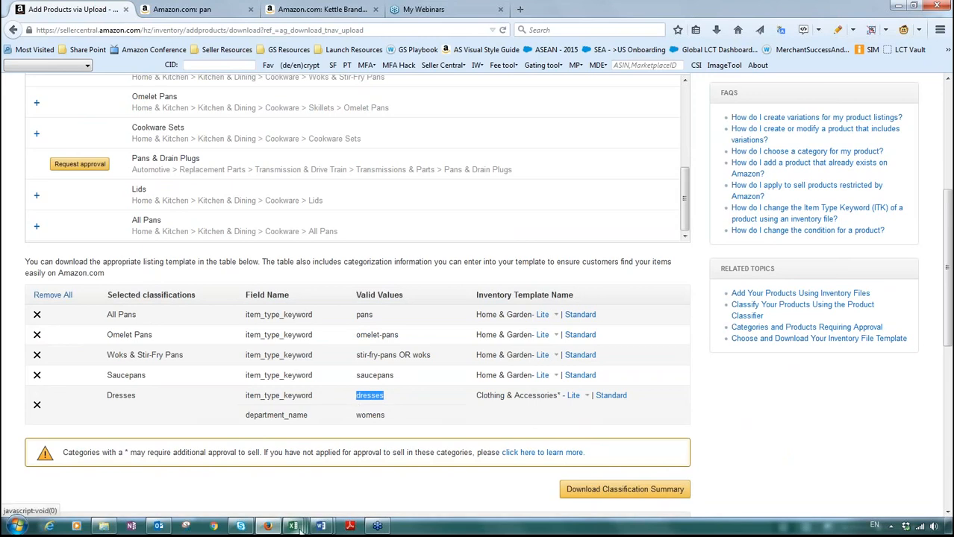
Switch back to the Excel template and fill the Item Type Keyword cells G4:G13 with dresses.
mouse_move(299, 529)
left_click(131, 471)
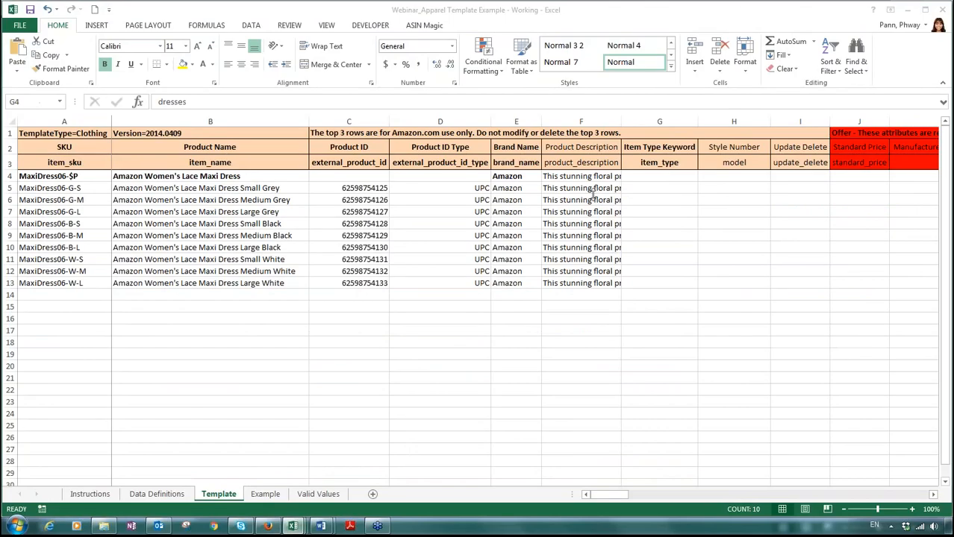
left_click(593, 195)
left_click_drag(658, 177, 660, 291)
key("ctrl+z")
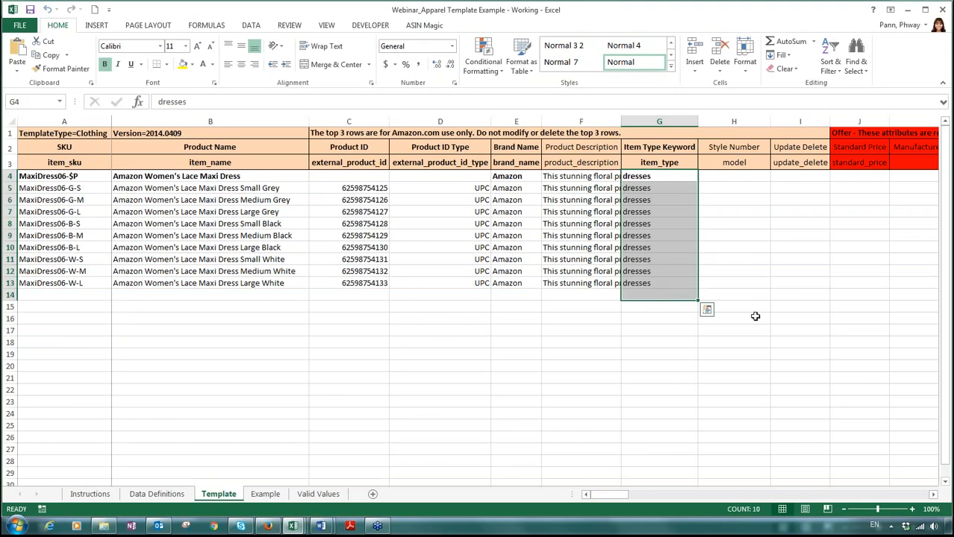
left_click(756, 316)
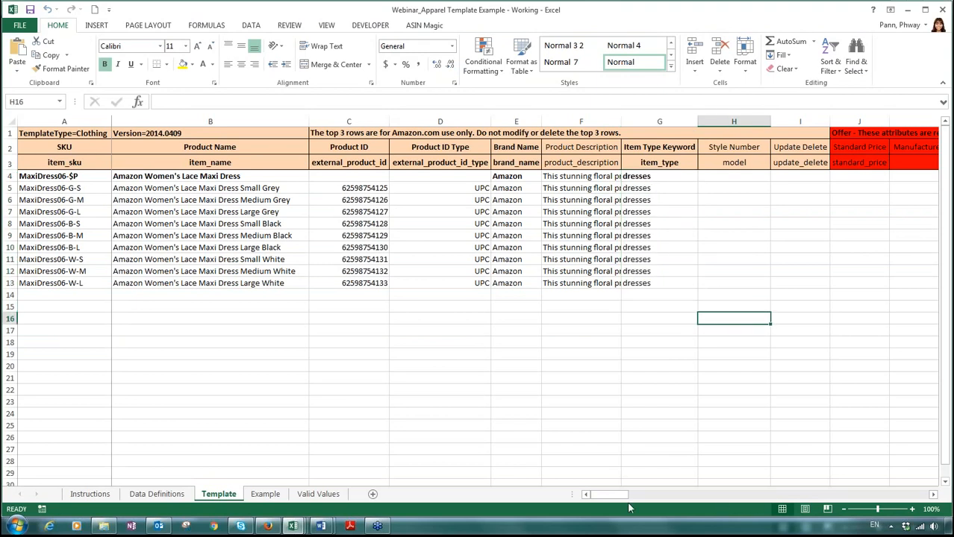
Fill the Style Number cells H4:H13 with each row's SKU, from MaxiDress06-$P to MaxiDress06-W-L.
left_click(733, 181)
left_click_drag(733, 181, 736, 315)
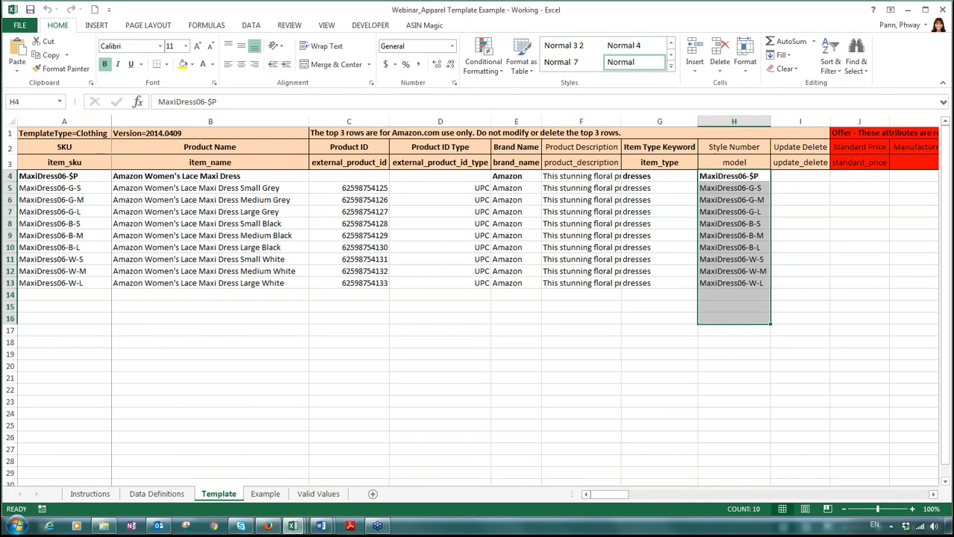
left_click_drag(608, 496, 627, 504)
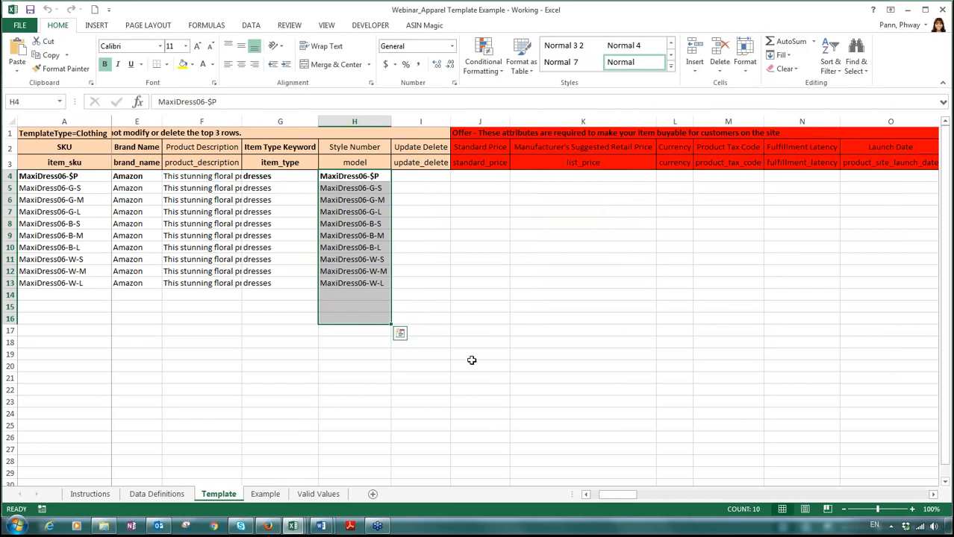
Fill the Standard Price cells J5:J13 of the child dress SKUs with 27.00.
left_click(471, 357)
left_click_drag(477, 174, 477, 297)
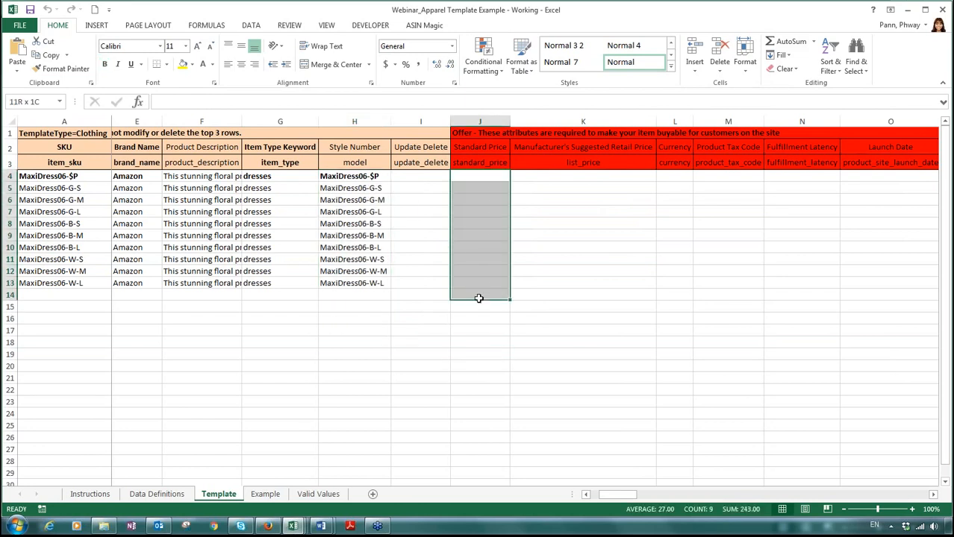
type("27.00 27.00 27.00 27.00 27.00 27.00 27.00 27.00 27.00")
Fill the Currency cells L5:L13 with USD and the Quantity cells R5:R13 with 100.
left_click_drag(675, 178, 675, 283)
type("USD USD USD USD USD USD USD USD USD")
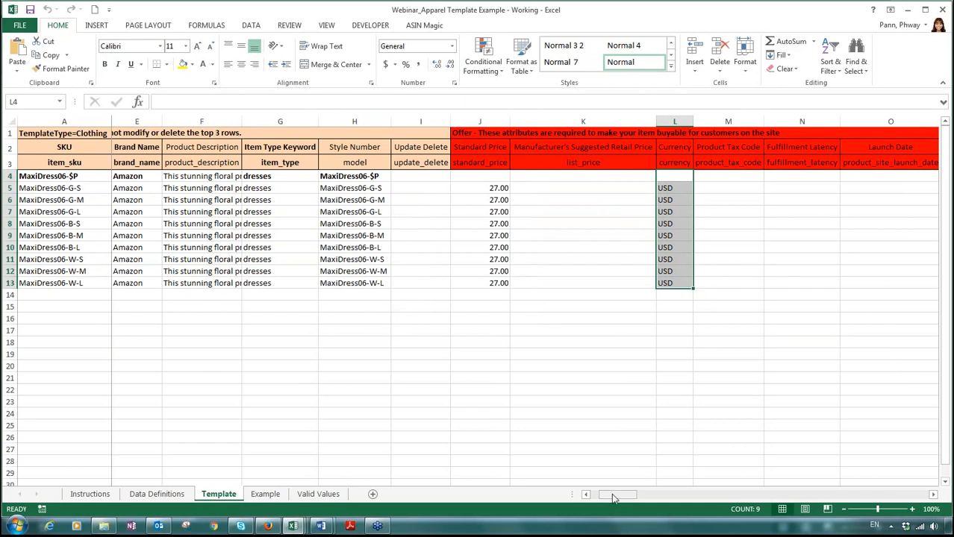
left_click_drag(612, 494, 623, 497)
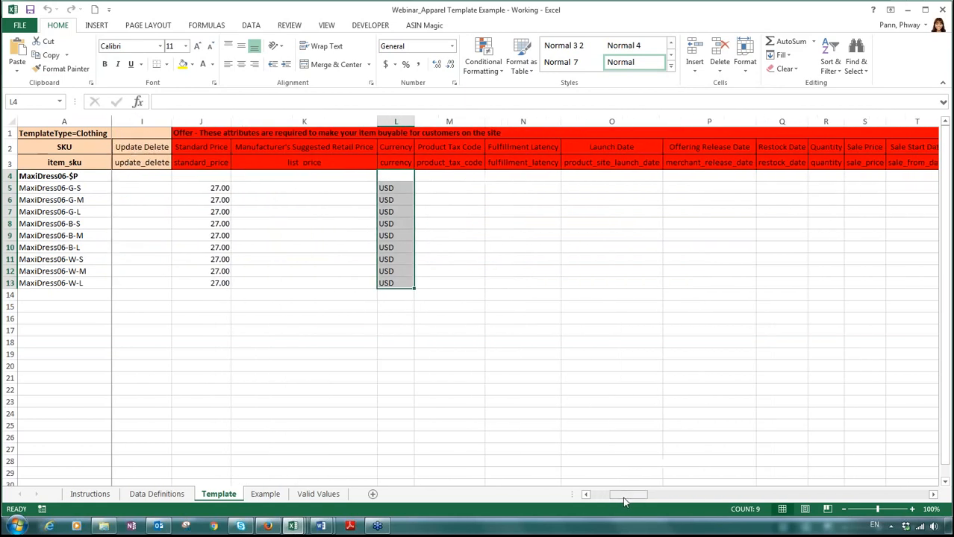
left_click_drag(828, 177, 842, 299)
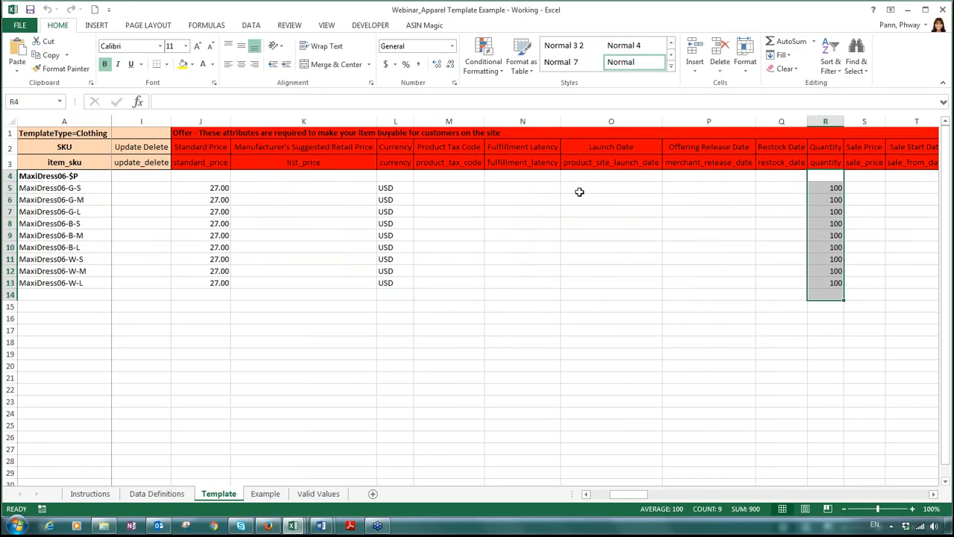
Fill Fulfillment Latency with 3 in N5:N10 and with 5 for the MaxiDress06-W sizes in N11:N13.
left_click_drag(511, 177, 517, 304)
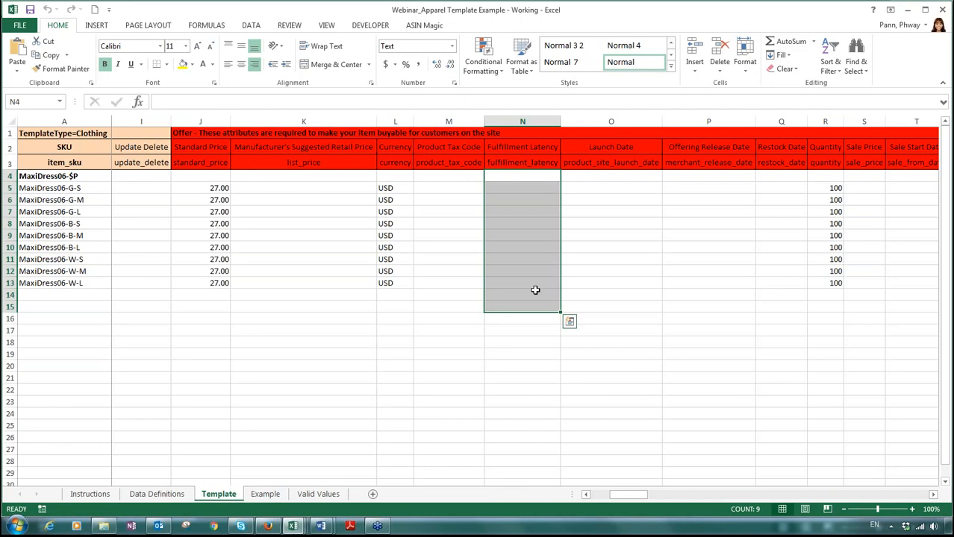
left_click(595, 367)
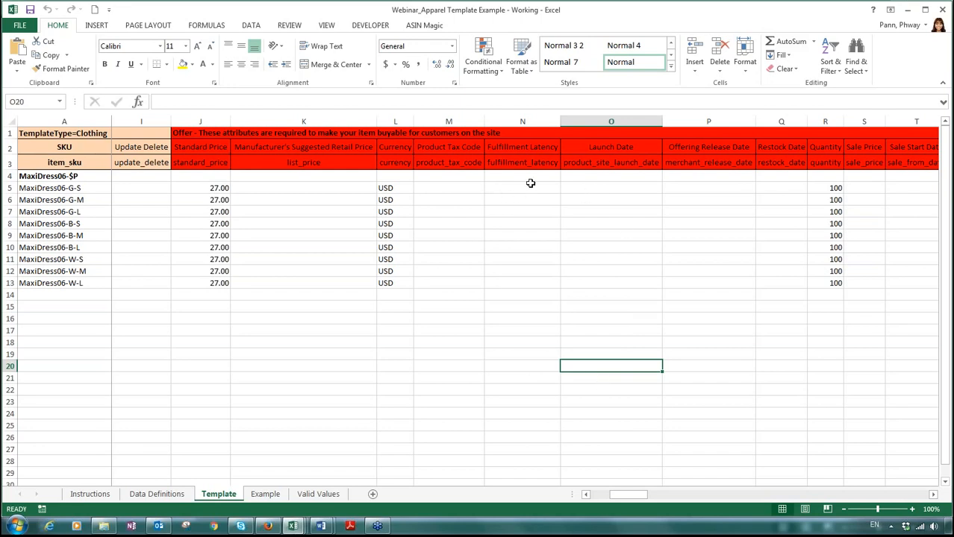
left_click_drag(528, 179, 515, 326)
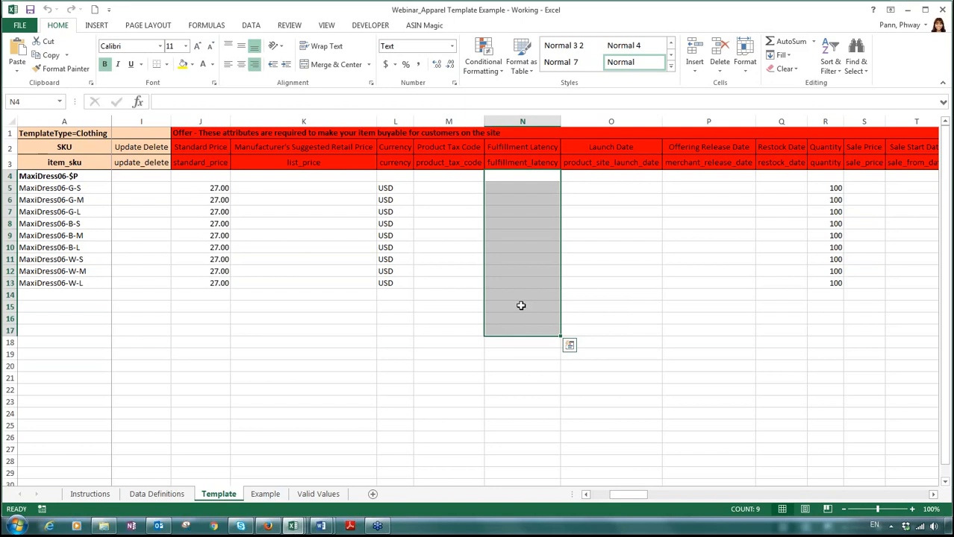
left_click(582, 287)
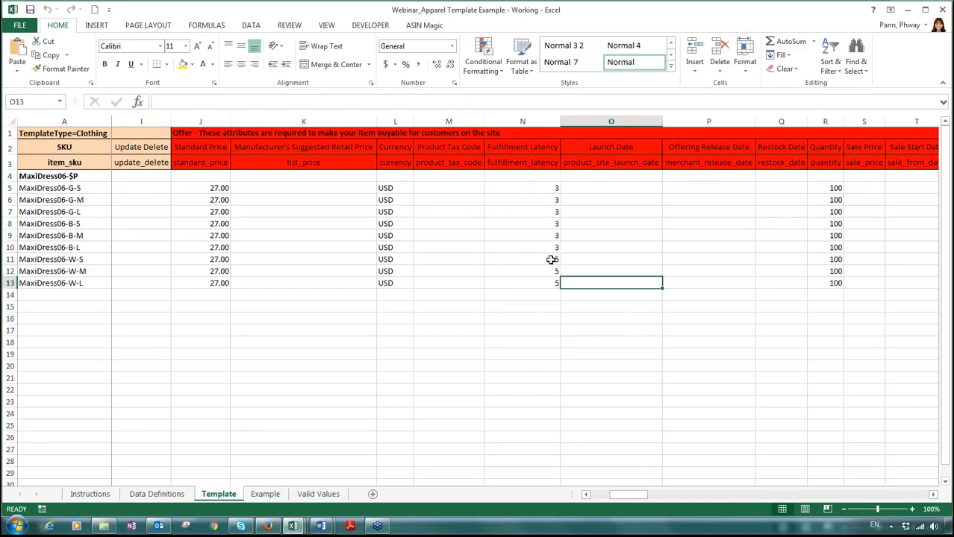
left_click_drag(552, 258, 512, 285)
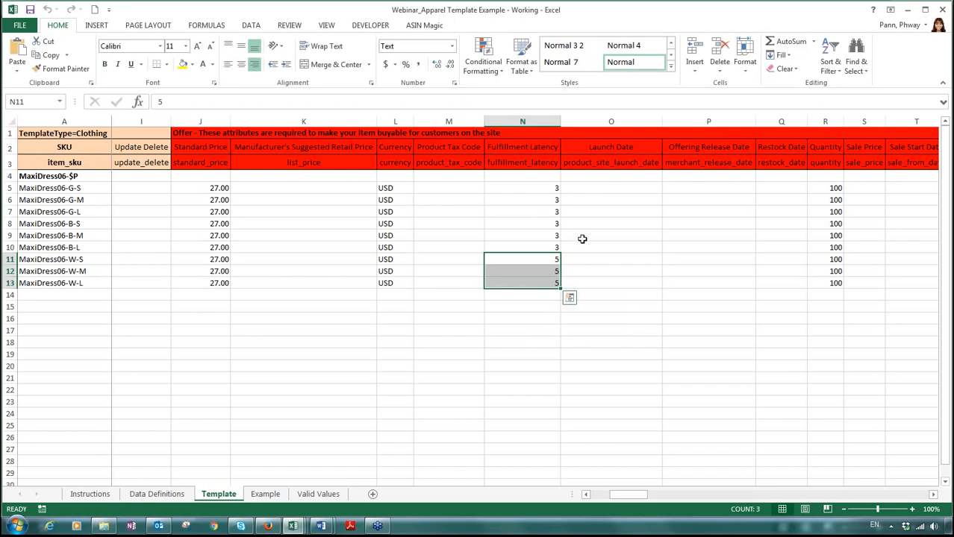
Highlight the Offering Can Be Gift Messaged column and check the Data Definitions sheet before returning to the Template sheet.
left_click_drag(640, 497, 666, 497)
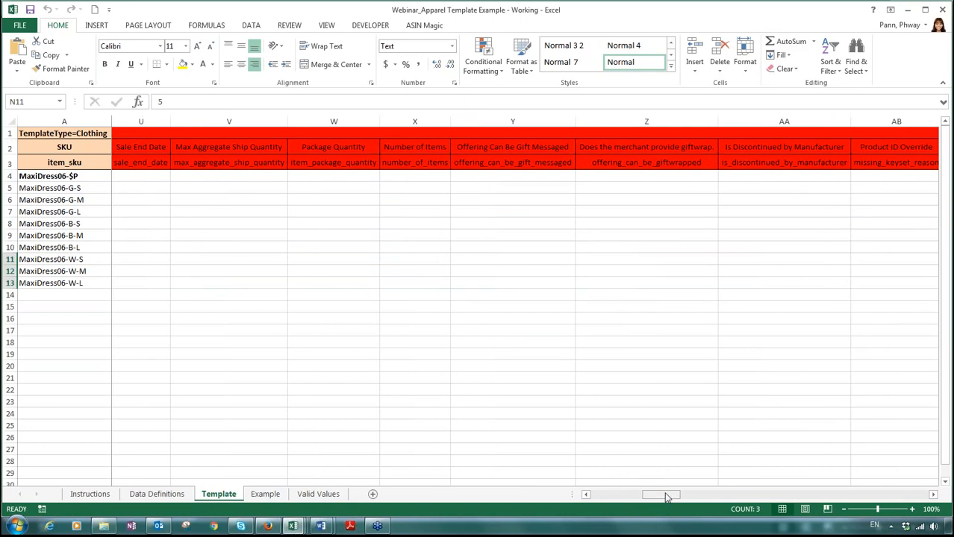
left_click(513, 124)
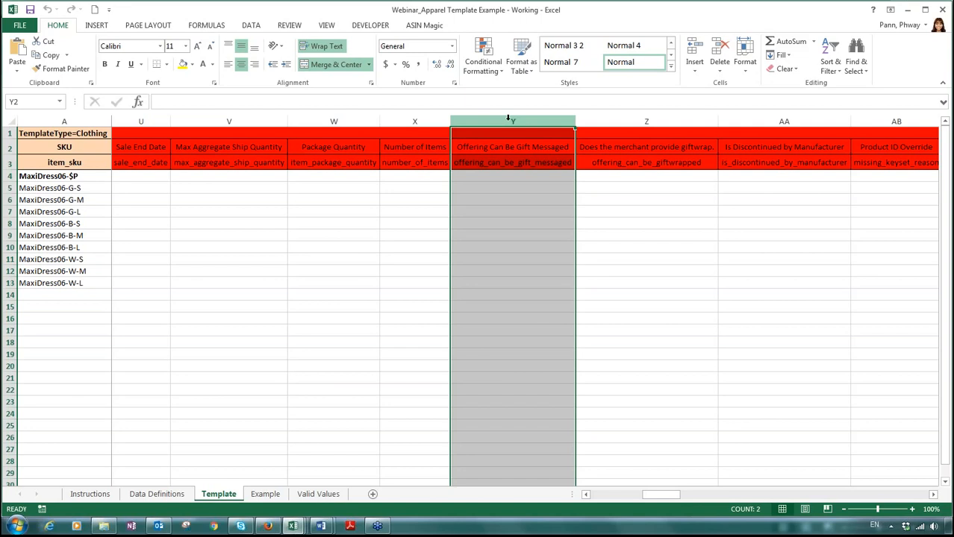
left_click(494, 174)
left_click(153, 494)
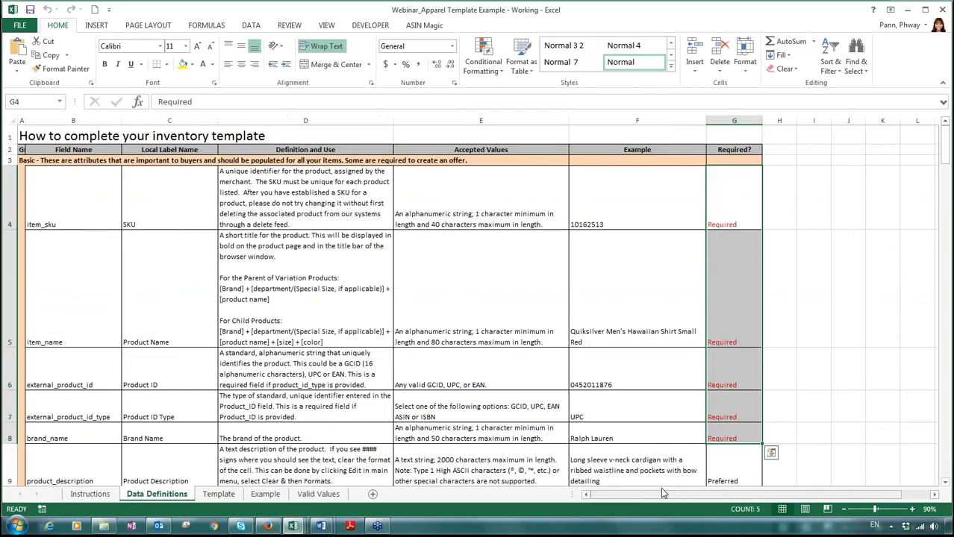
left_click(206, 497)
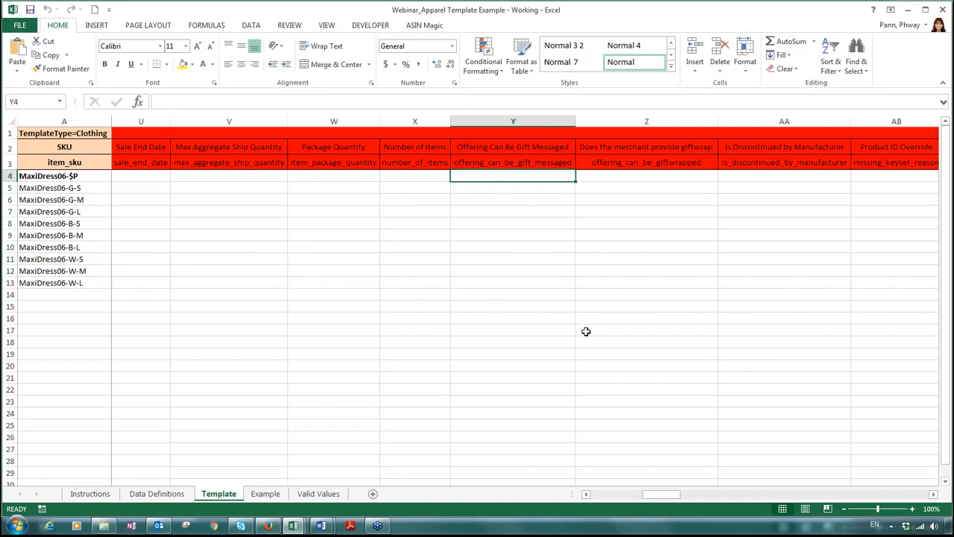
Highlight the child SKUs' Sale Price cells, followed by their Sale Start Date and Sale End Date cells.
left_click_drag(664, 494, 659, 494)
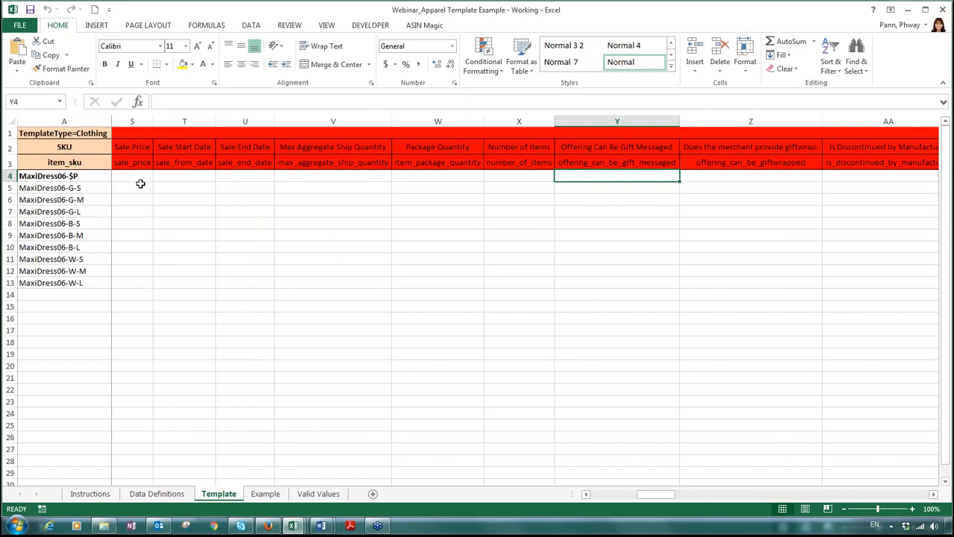
left_click_drag(138, 187, 138, 296)
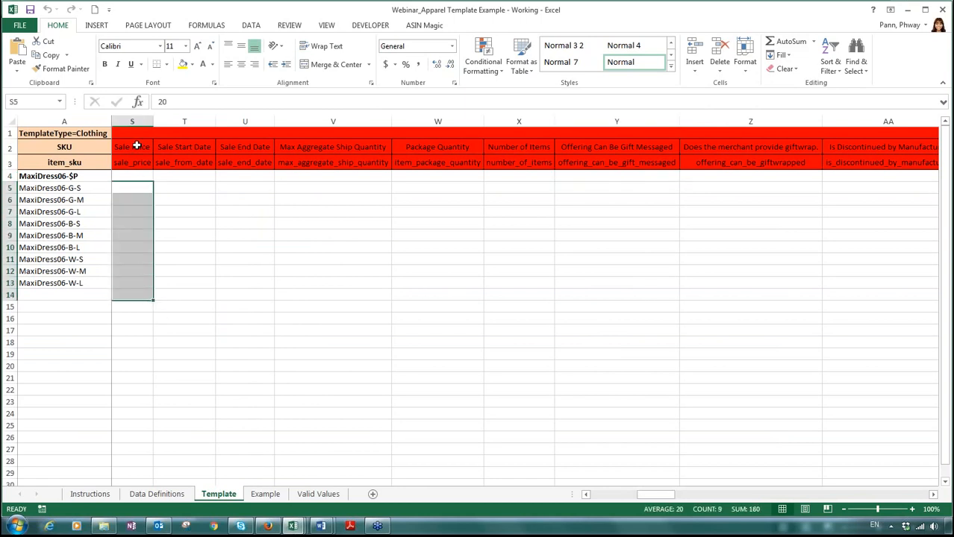
left_click_drag(177, 187, 247, 284)
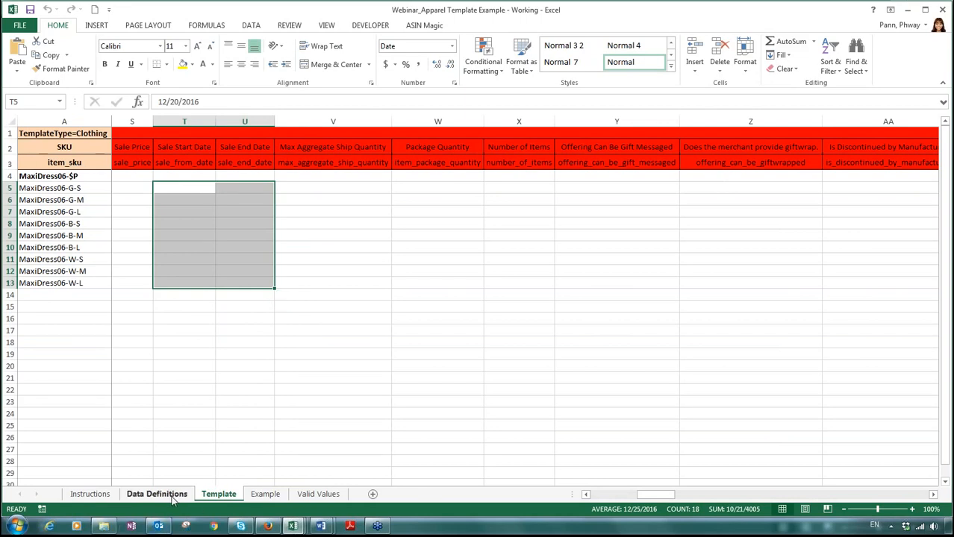
Fill the Shipping Weight cells AD5:AD13 with 1 and their unit of measure cells AE5:AE13 with KG.
left_click_drag(650, 498, 677, 499)
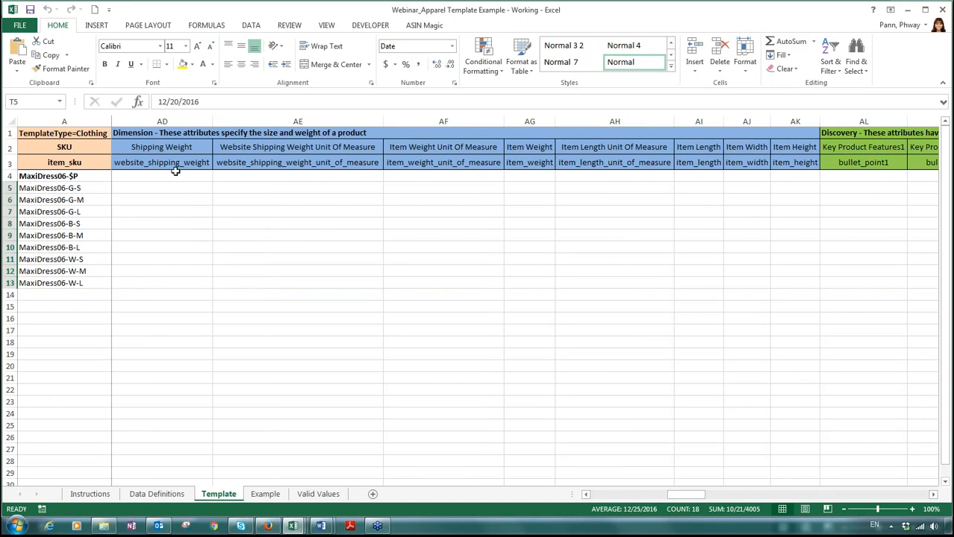
left_click_drag(175, 173, 194, 345)
type("1 1 1 1 1 1 1 1 1")
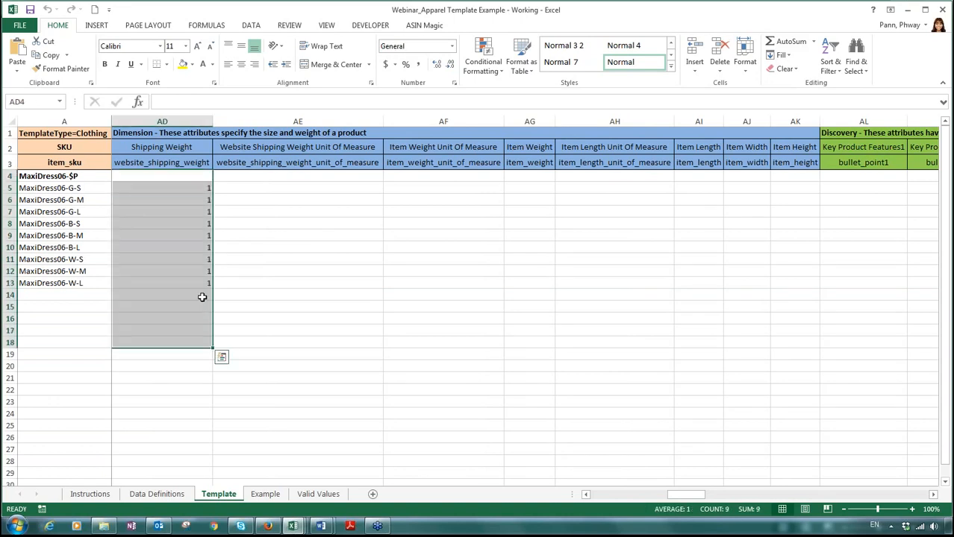
left_click_drag(278, 176, 292, 317)
type("KG KG KG KG KG KG KG KG KG")
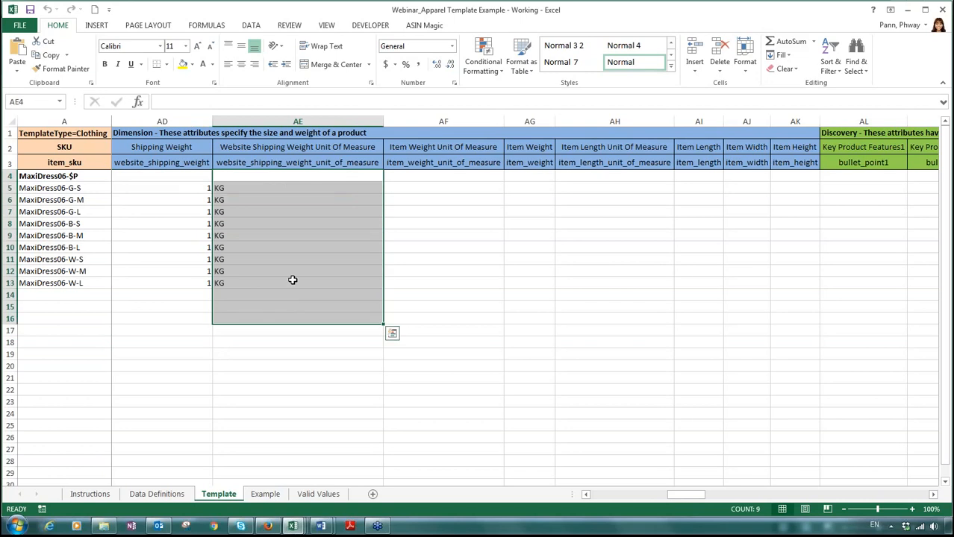
left_click(426, 274)
left_click(423, 358)
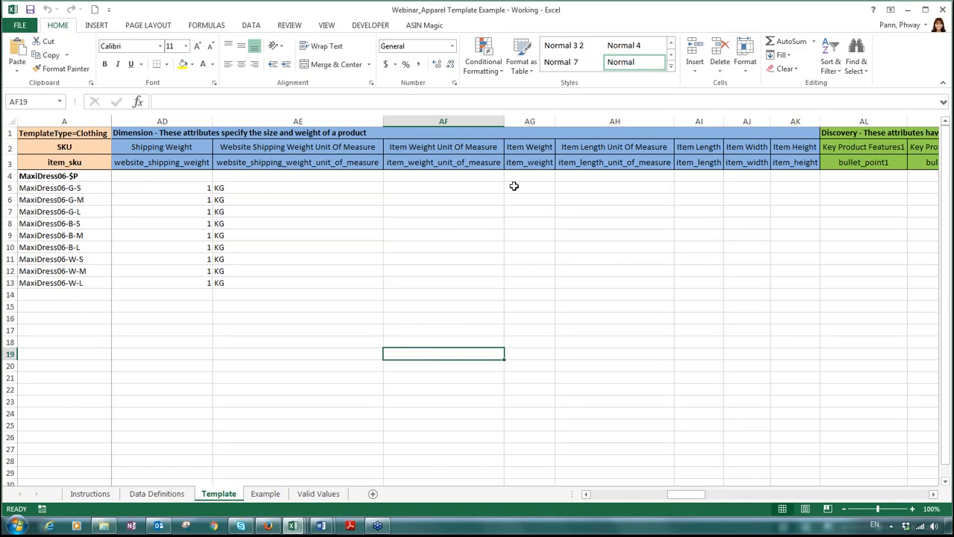
Fill the Item Weight cells AG5:AG13 with 0.5 and the Item Weight Unit Of Measure cells AF5:AF13 with KG.
left_click_drag(513, 182, 518, 306)
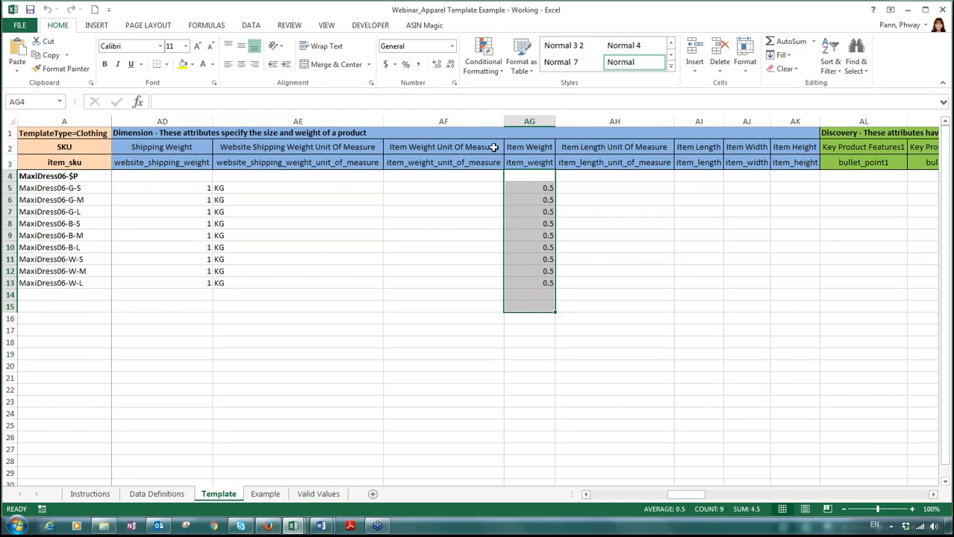
left_click_drag(470, 177, 472, 302)
type("KG KG KG KG KG KG KG KG KG")
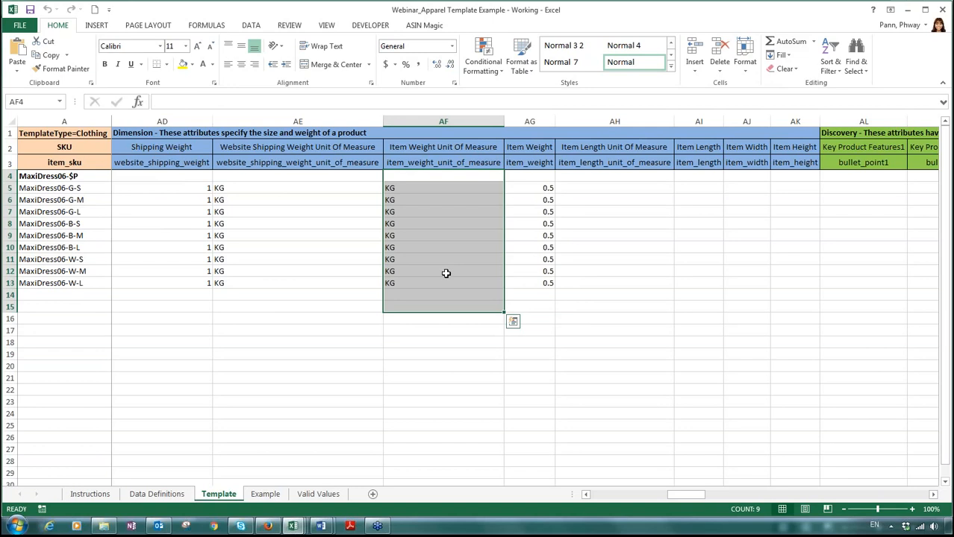
left_click(597, 378)
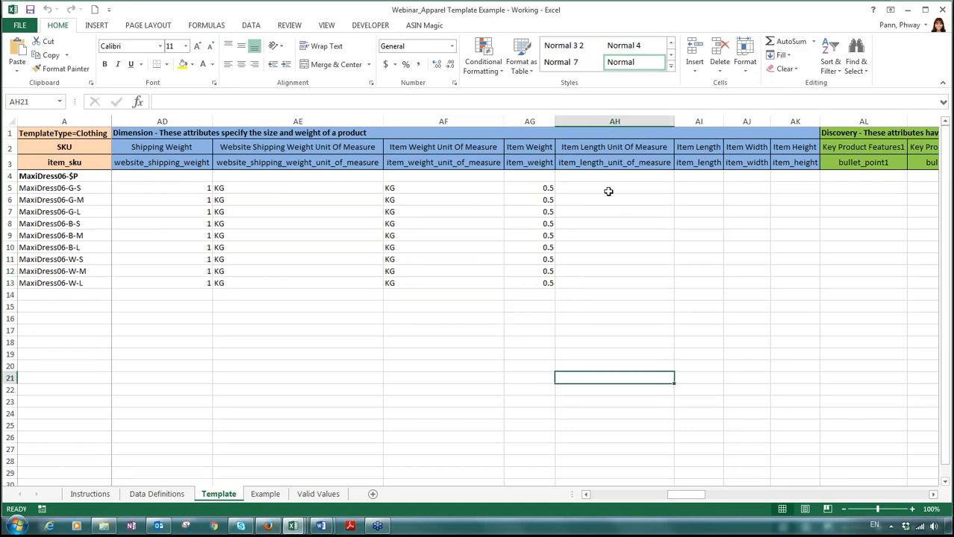
Highlight the Item Length Unit Of Measure cells and fill Key Product Features AL4:AP13, starting with Zipper closure and Floral lace detailing.
left_click_drag(595, 174, 628, 283)
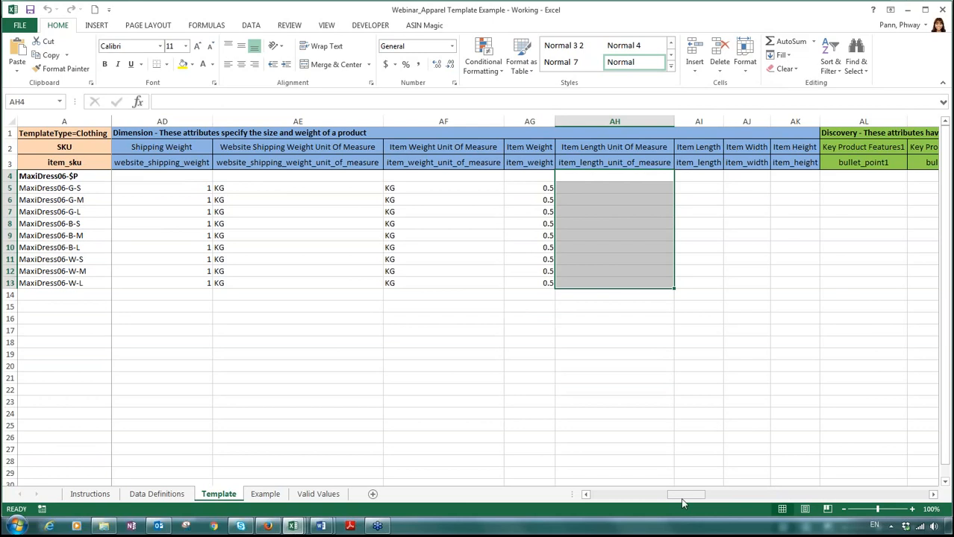
left_click_drag(682, 504, 702, 501)
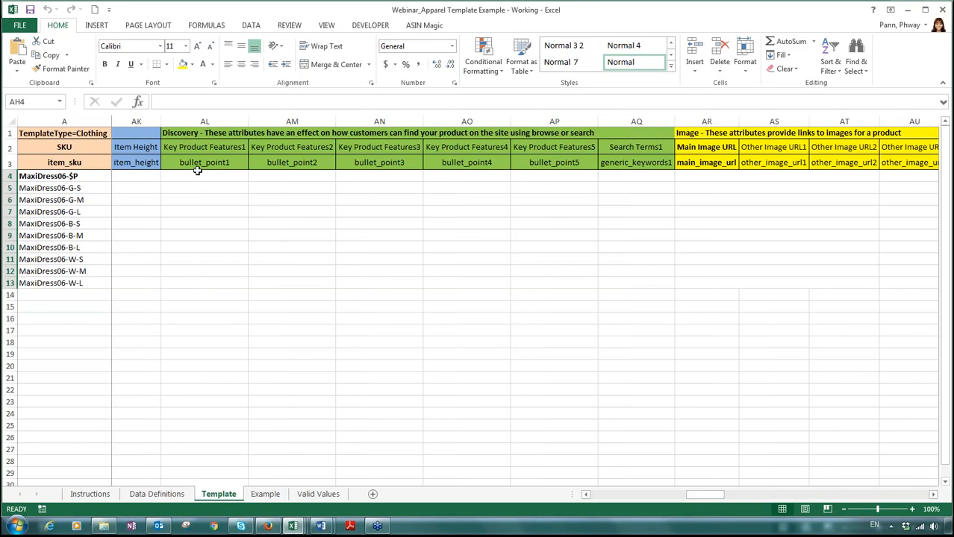
left_click_drag(200, 176, 575, 286)
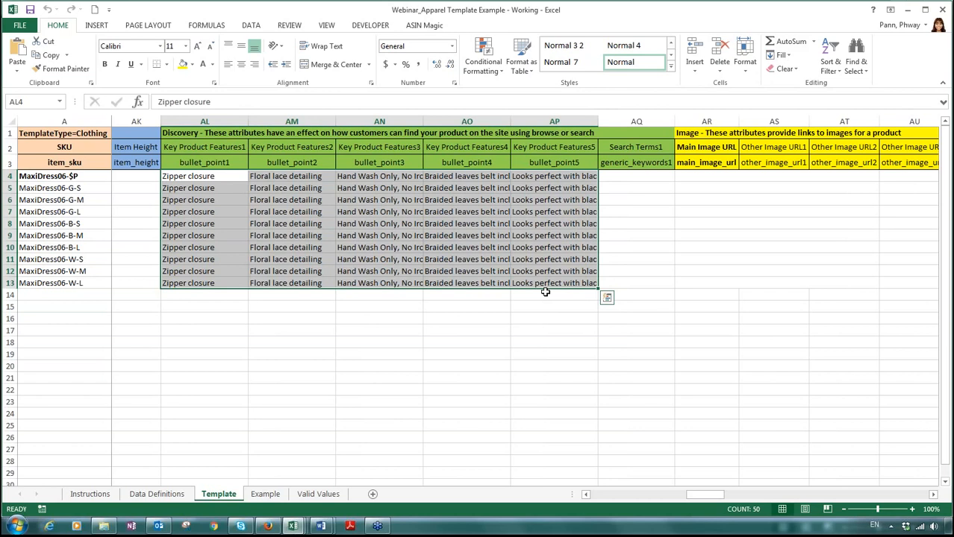
Switch to Firefox, return to the Tom's Ware midi dress page and highlight its bullet points from Pull On closure to Pull-over midi Dress.
left_click(271, 527)
left_click(179, 9)
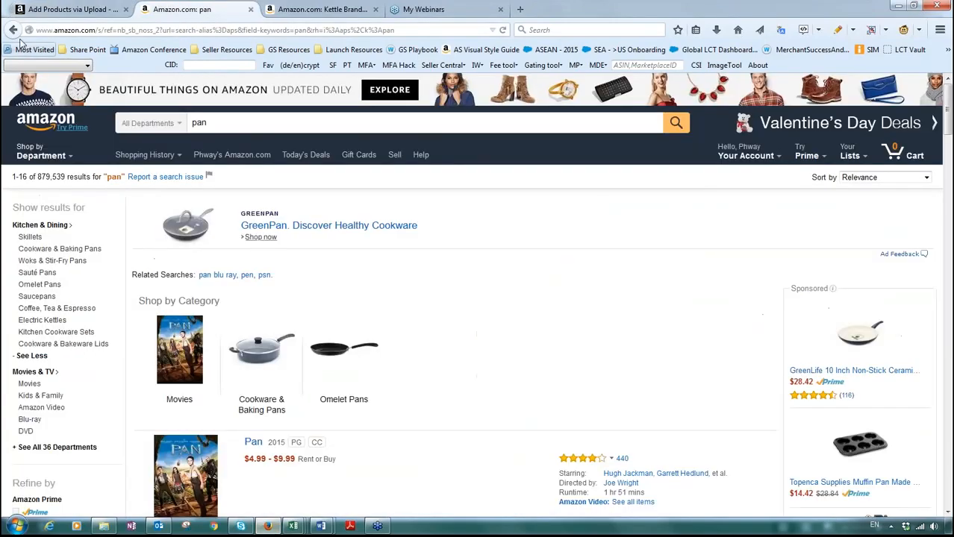
left_click(13, 31)
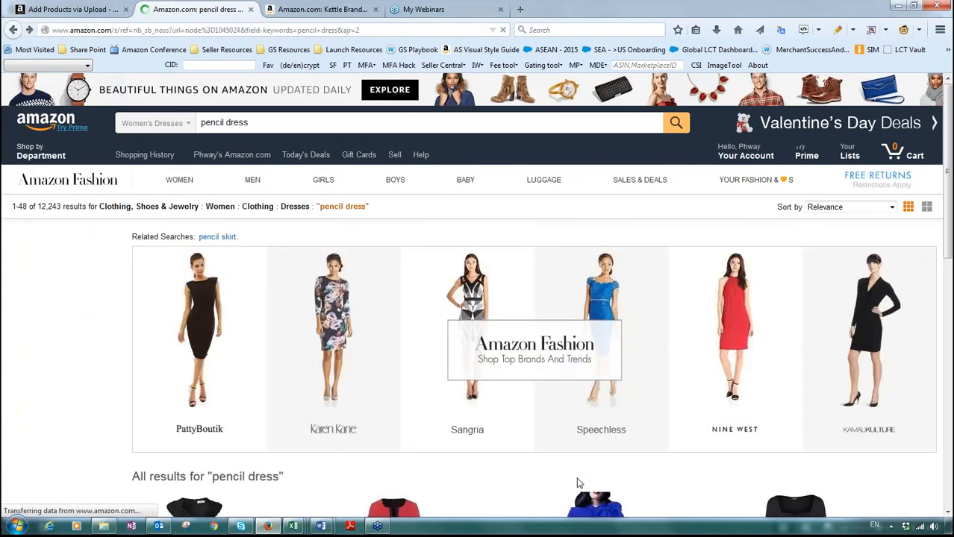
left_click(13, 31)
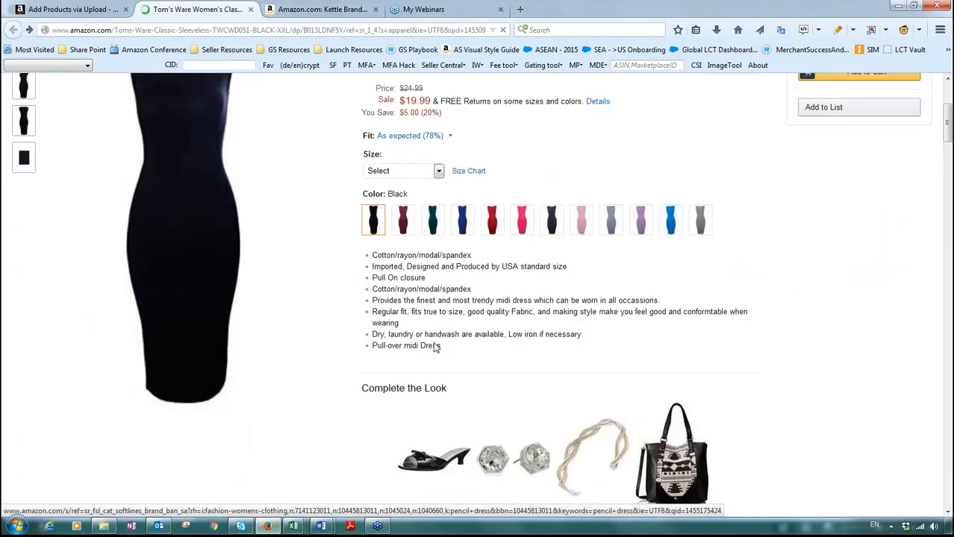
left_click_drag(441, 347, 373, 278)
scroll(373, 280, "up", 2)
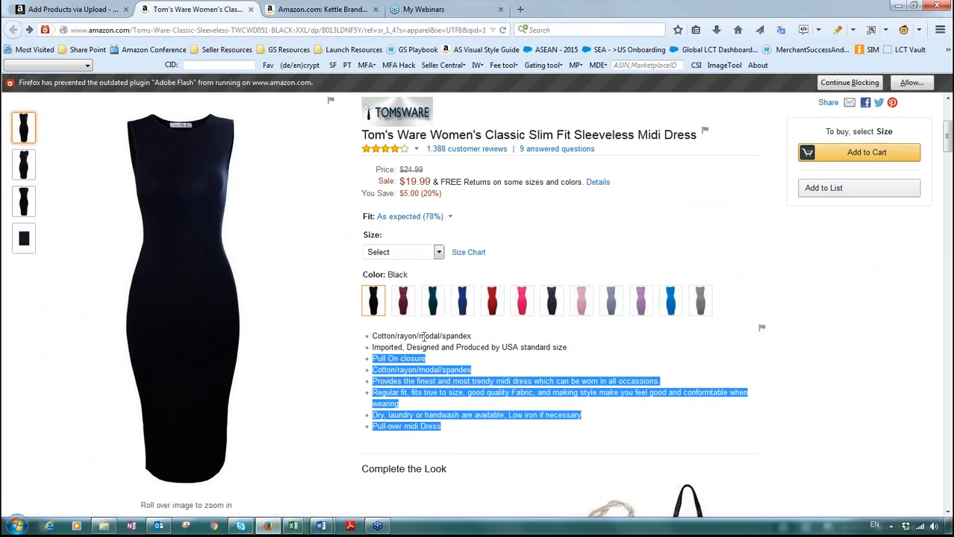
Switch back to the Excel template and fill Search Terms1 cells AQ4:AQ13 with wedding party spring long dress teenager floral lace dress garden.
mouse_move(295, 527)
left_click(762, 392)
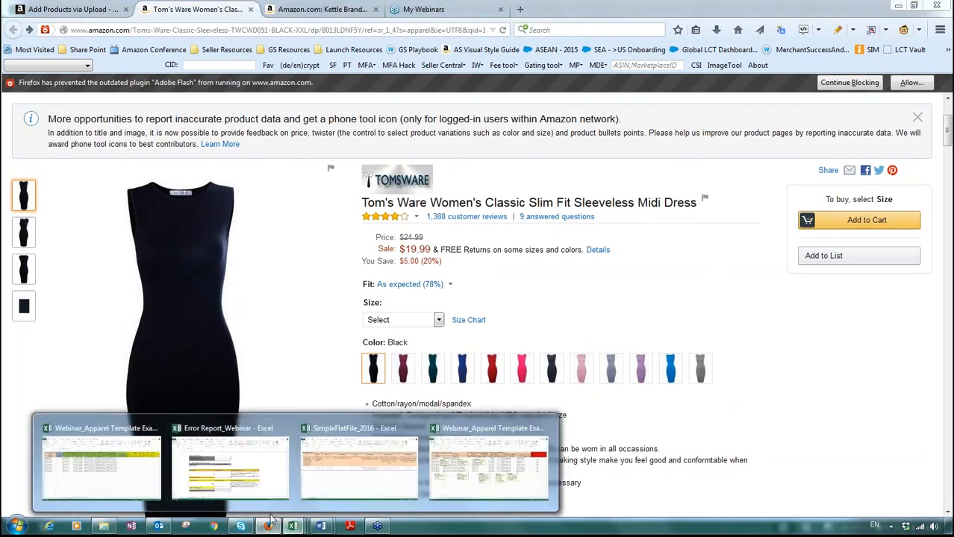
left_click(146, 440)
left_click(381, 396)
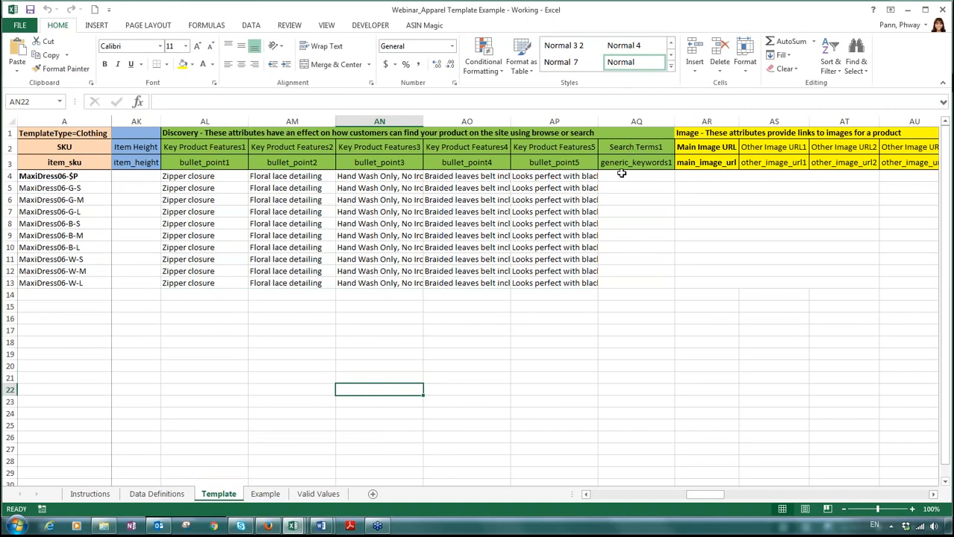
left_click_drag(621, 176, 638, 284)
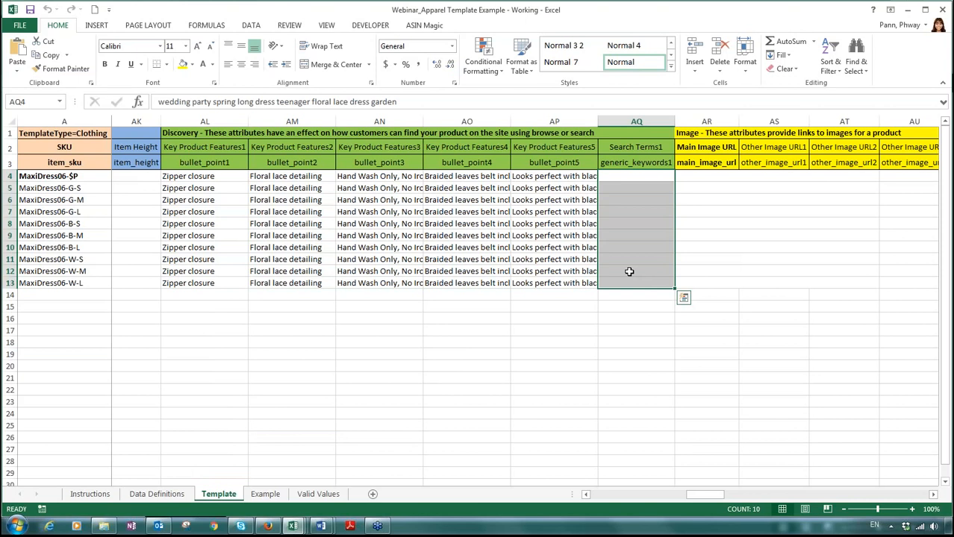
key("F4")
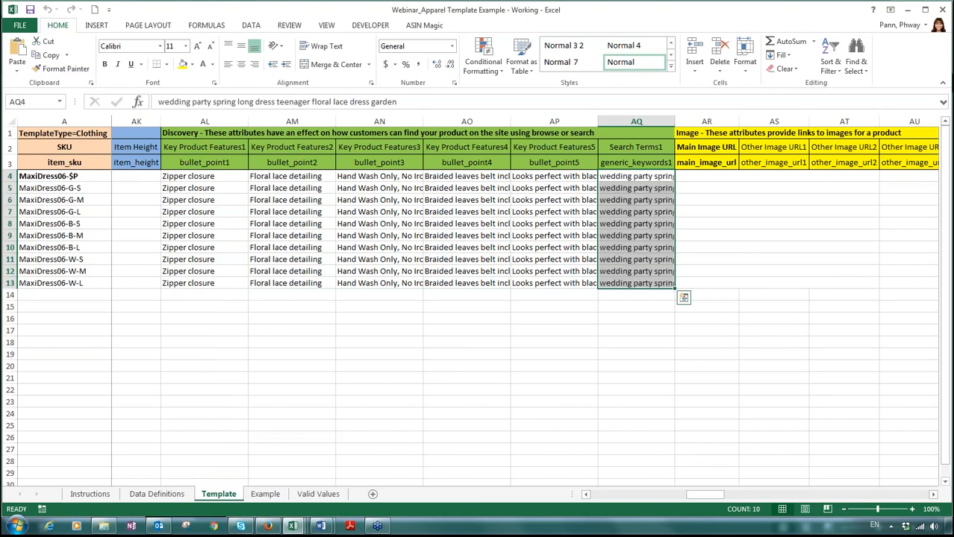
left_click(631, 185)
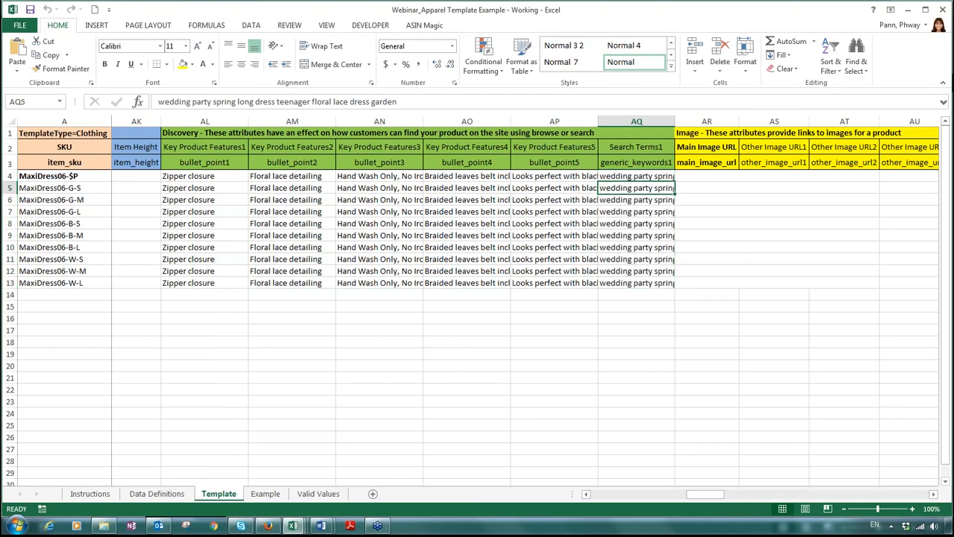
left_click(622, 177)
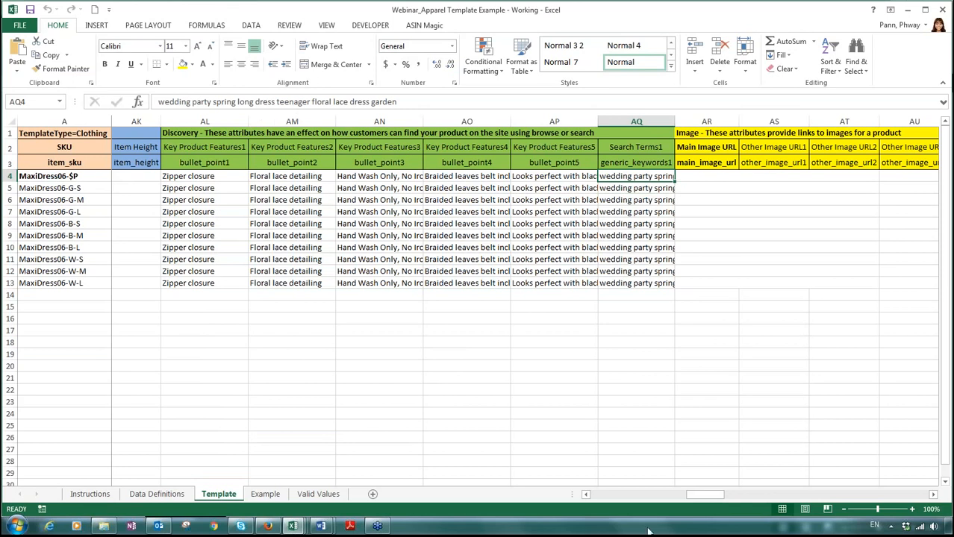
left_click_drag(705, 496, 720, 505)
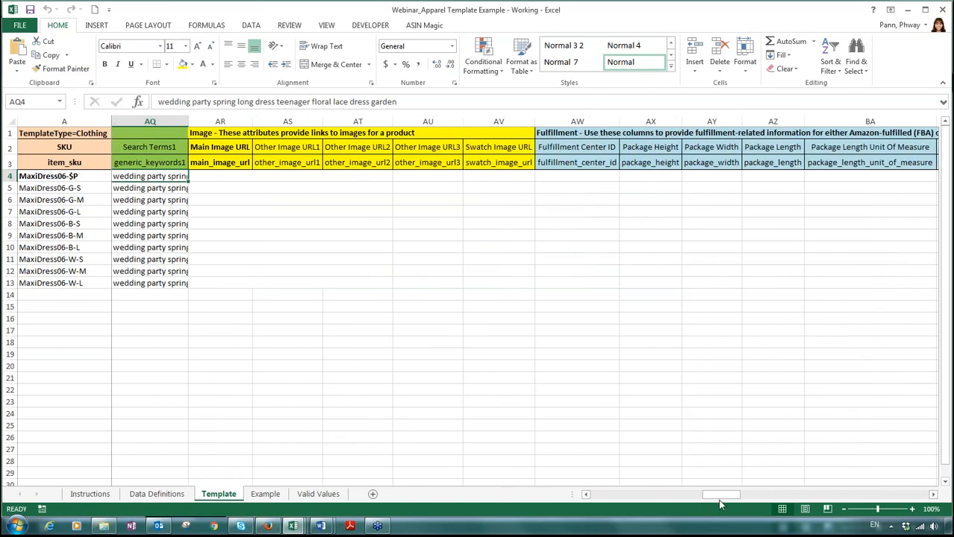
left_click(221, 296)
left_click_drag(222, 296, 229, 176)
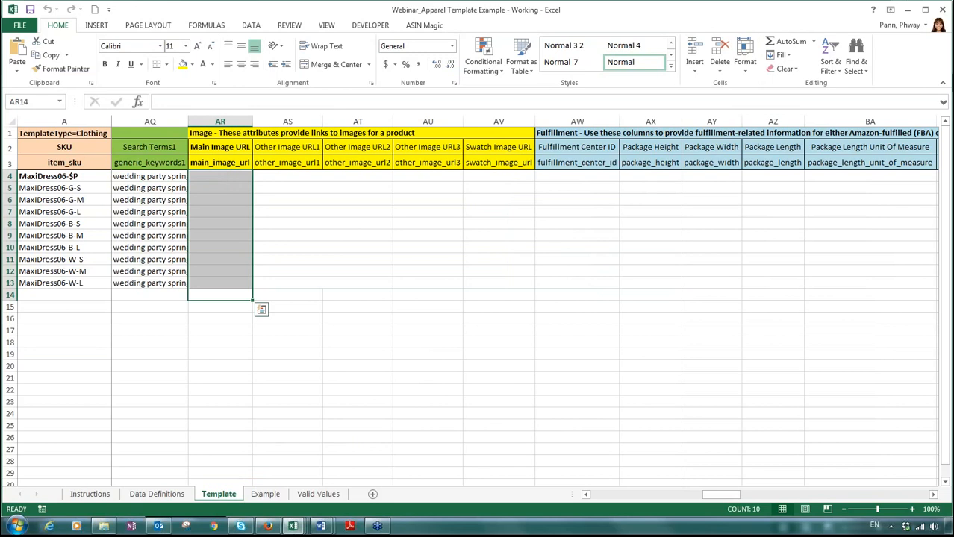
left_click(203, 64)
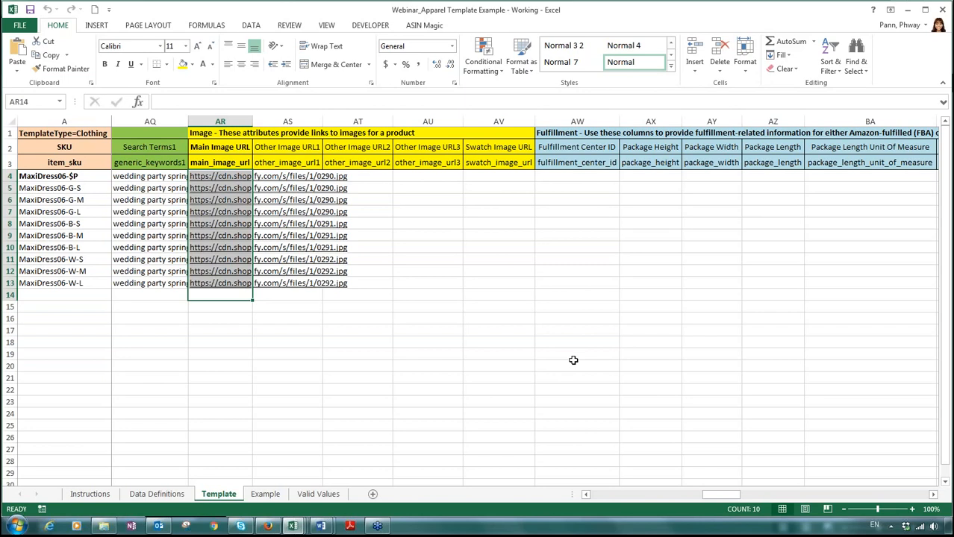
key("ctrl+v")
Examine the Fulfillment and Variation columns, and check the Parentage, Relationship Type and Variation Theme options on the Valid Values sheet.
mouse_move(729, 497)
left_mouse_down()
mouse_move(744, 502)
mouse_move(735, 493)
left_mouse_up()
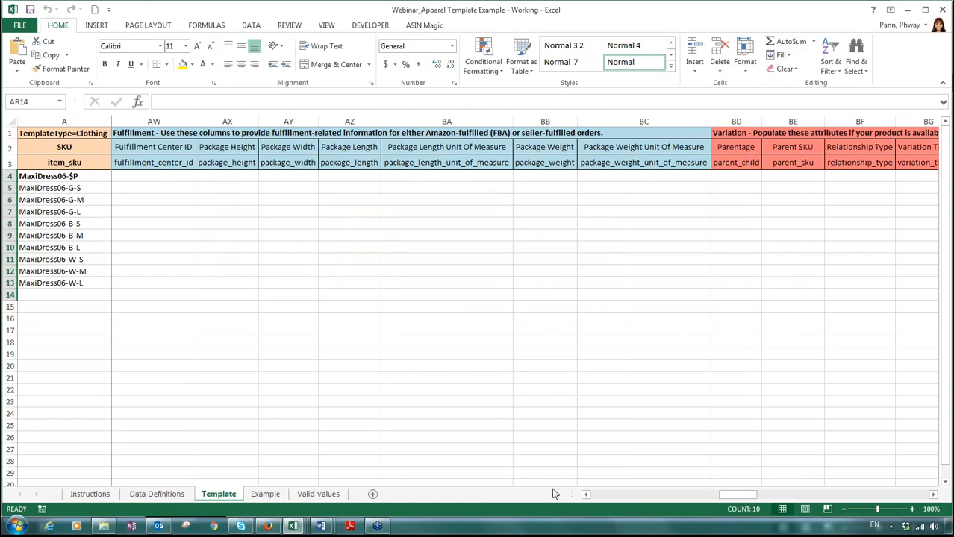
left_click_drag(739, 494, 766, 502)
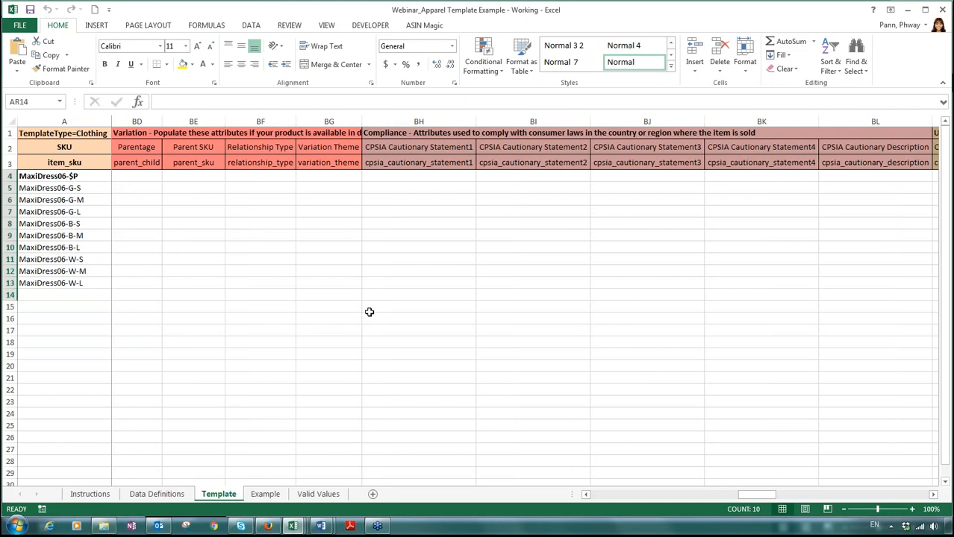
left_click(316, 495)
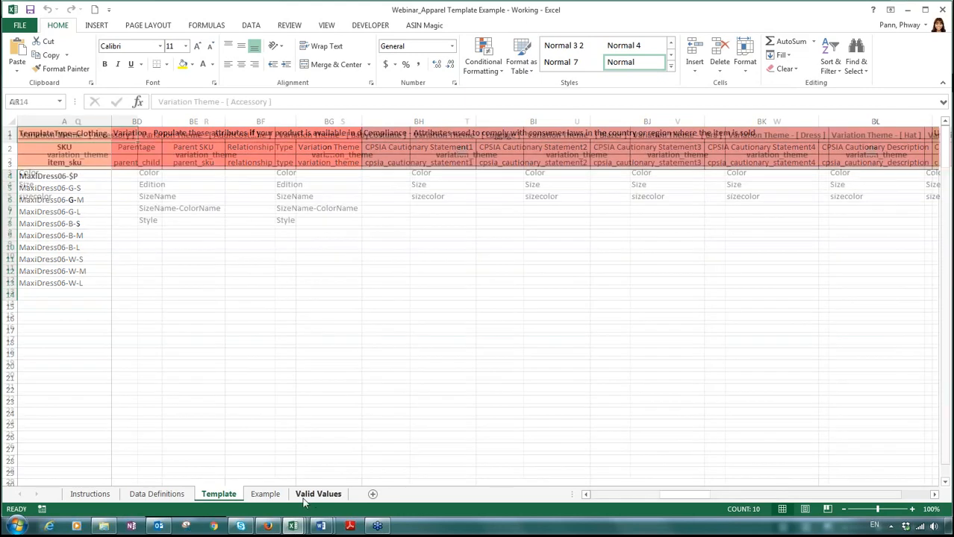
left_click_drag(706, 505, 669, 503)
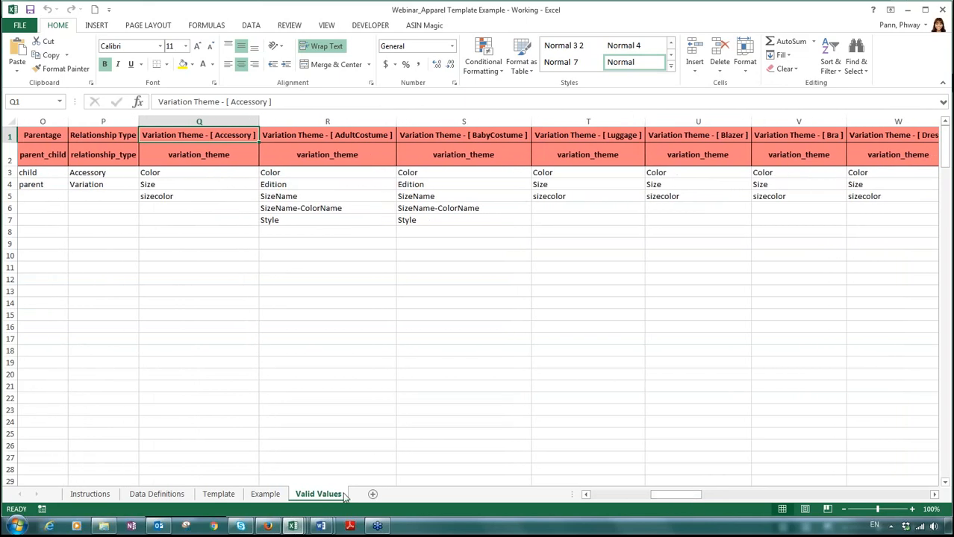
left_click(51, 175)
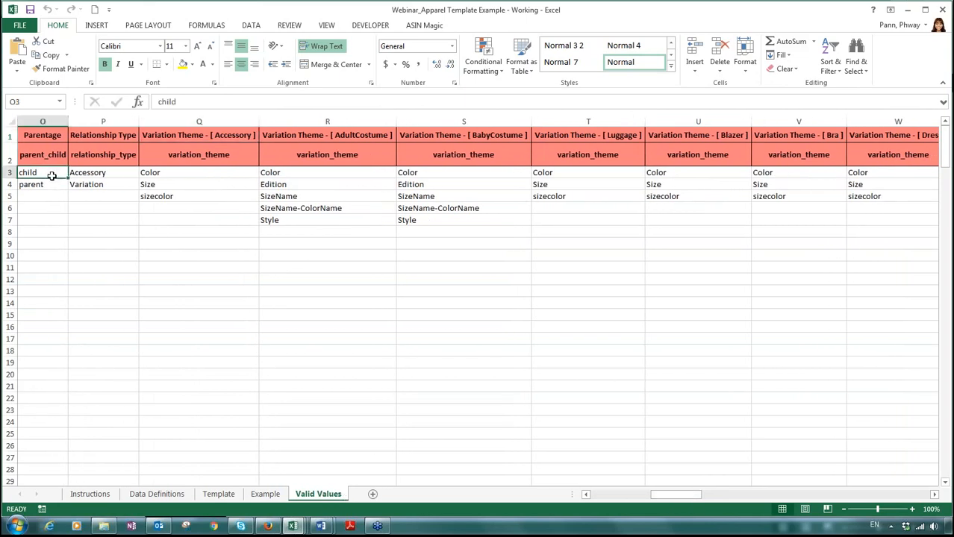
left_click_drag(51, 177, 112, 185)
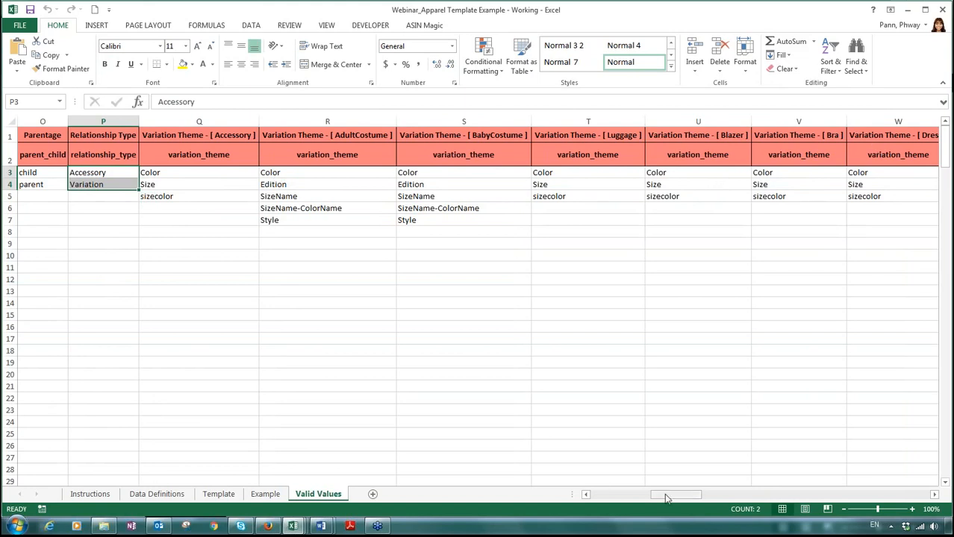
left_click_drag(667, 497, 681, 498)
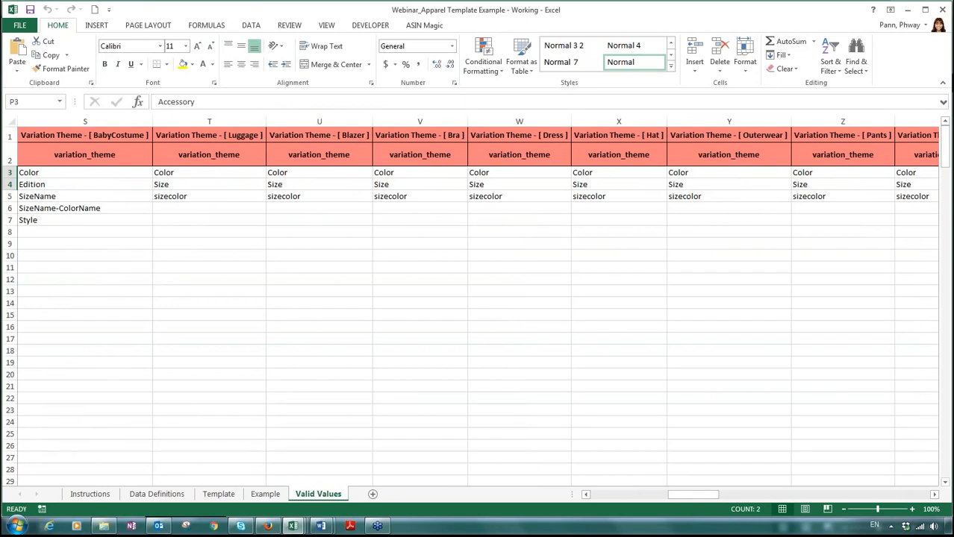
Return to the Template sheet and fill the Parentage cells with Parent in BD4 and Child in BD5:BD13.
left_click(219, 494)
left_click(131, 177)
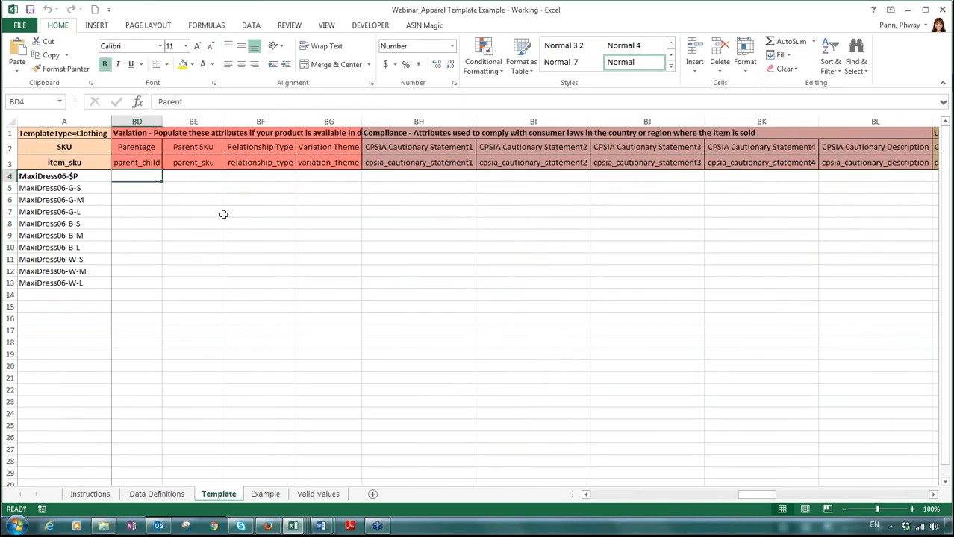
left_click_drag(154, 174, 145, 280)
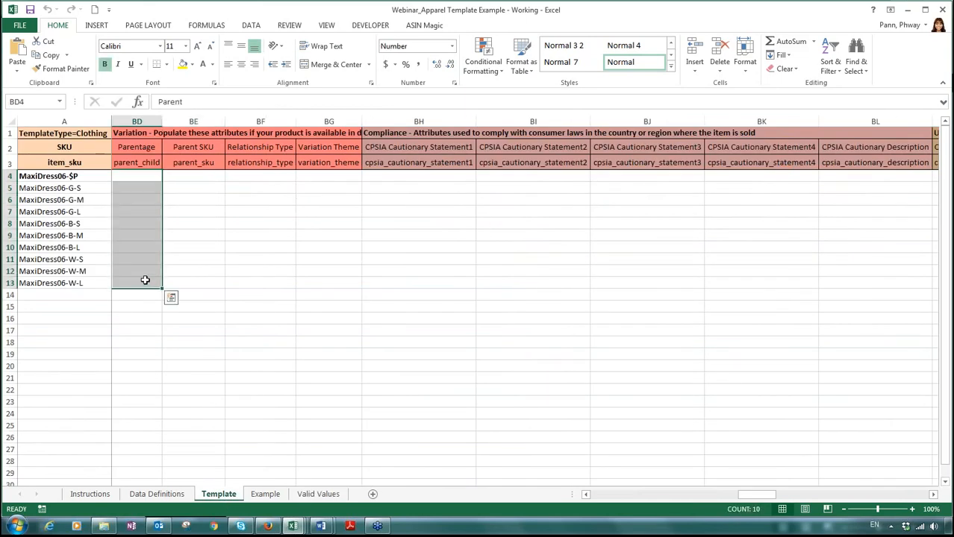
left_click(133, 174)
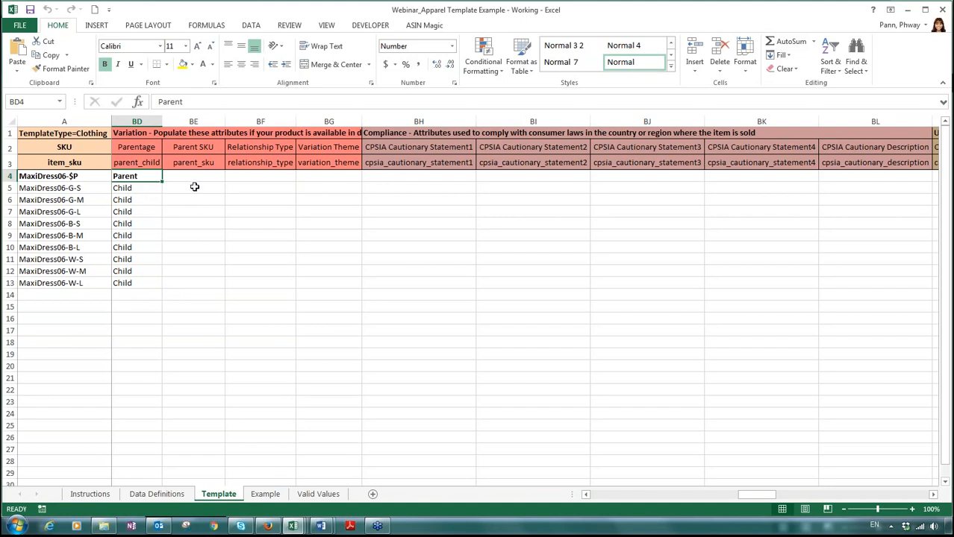
Fill the Parent SKU cells BE5:BE13 with MaxiDress06-$P and the Relationship Type cells BF5:BF13 with Variation.
left_click_drag(187, 176, 200, 278)
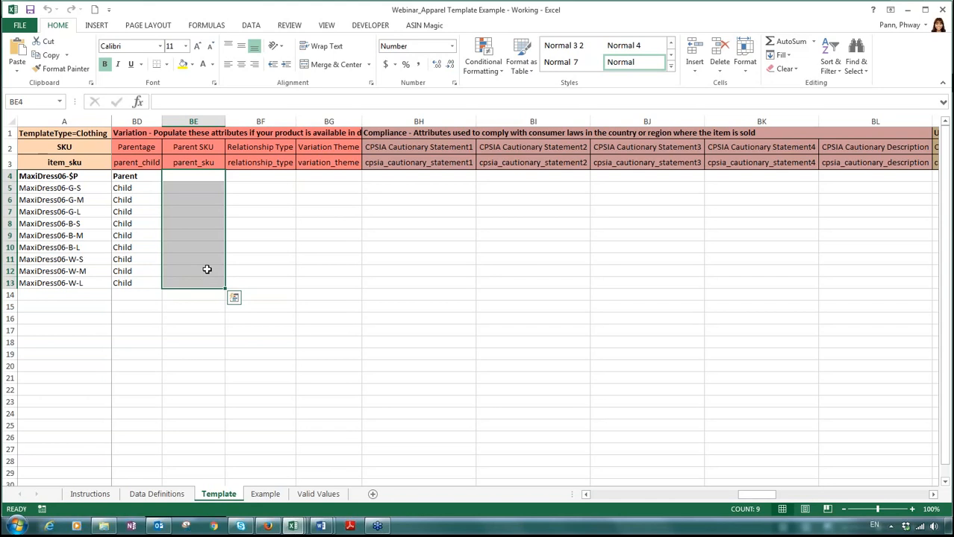
left_click(318, 318)
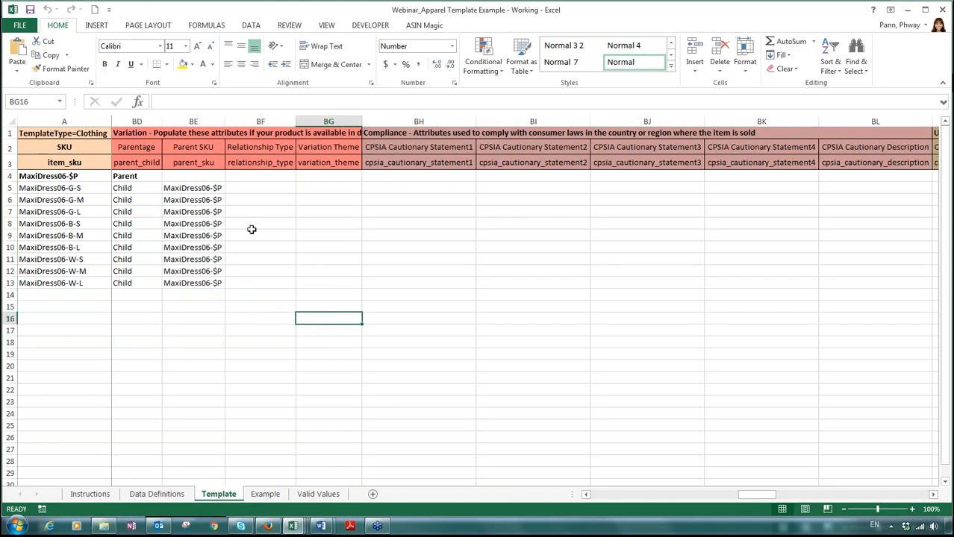
left_click_drag(256, 177, 255, 284)
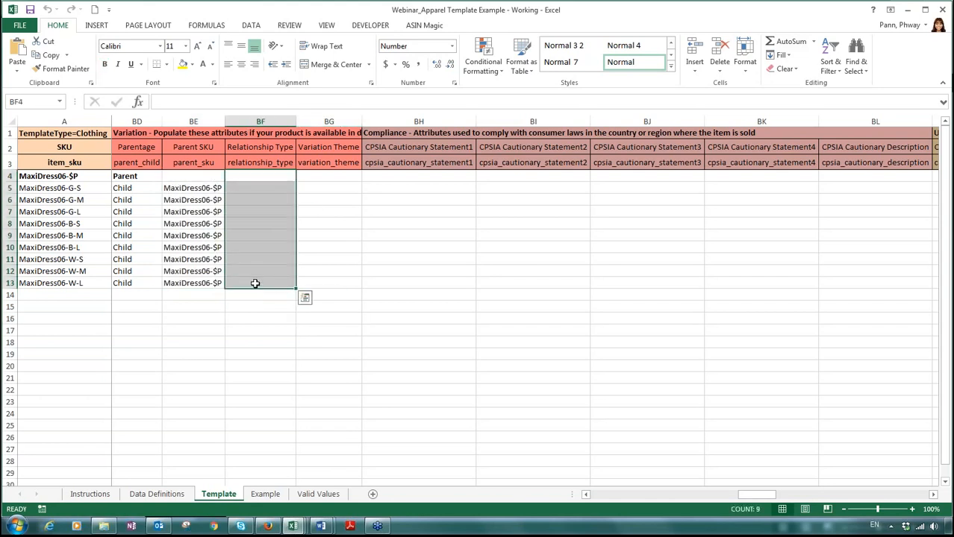
type("Variation Variation Variation Variation Variation Variation Variation Variation Variation")
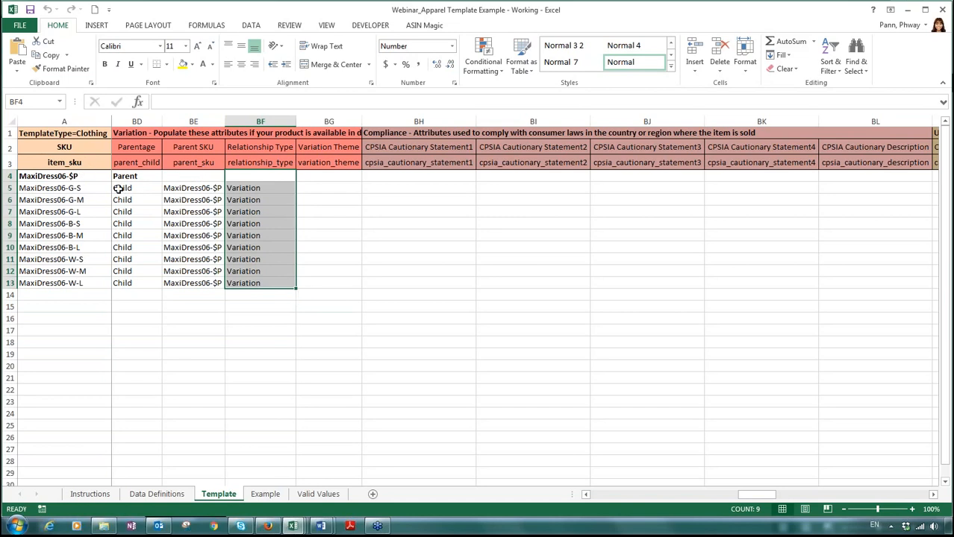
Fill the Variation Theme cells BG4:BG13 with Sizecolor and check it against the variation themes on the Valid Values sheet.
left_click(79, 177)
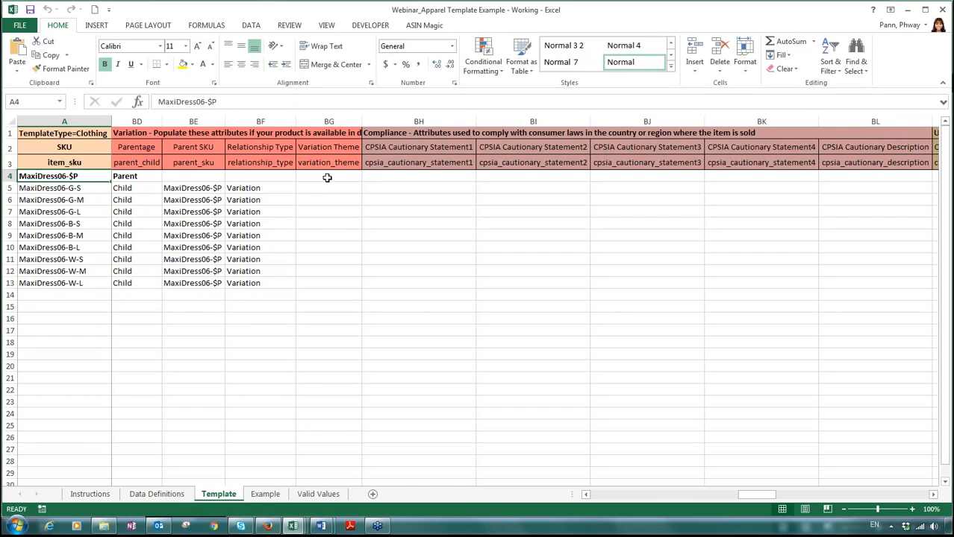
left_click_drag(327, 178, 359, 291)
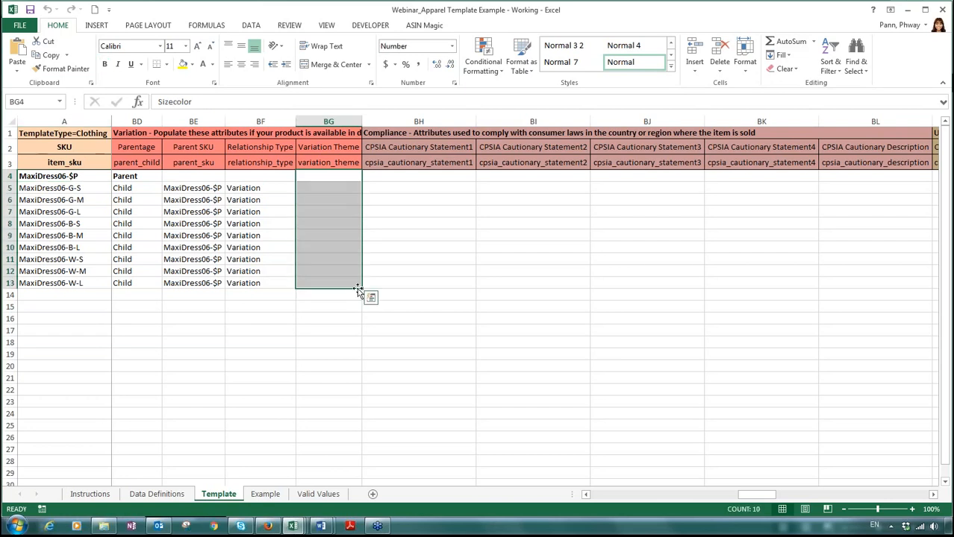
key("ctrl+d")
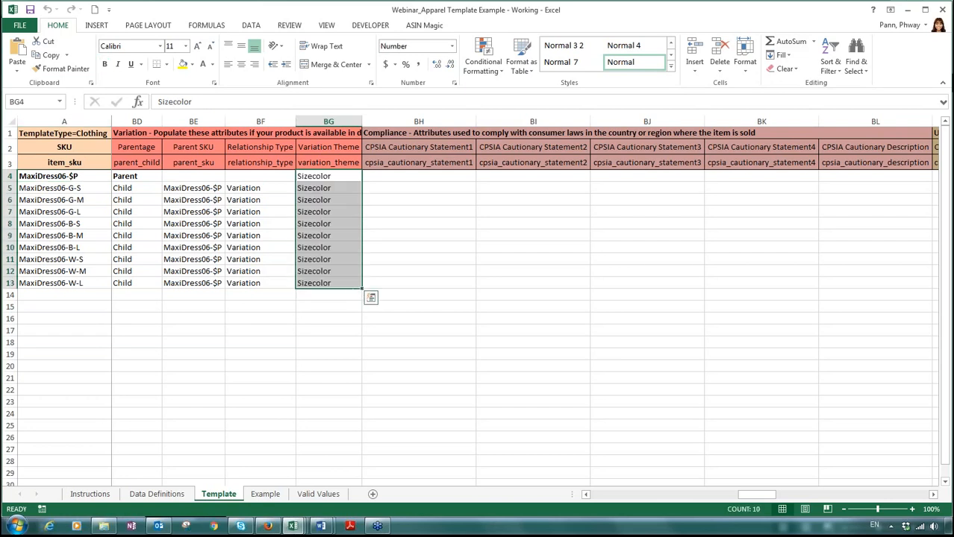
left_click(318, 495)
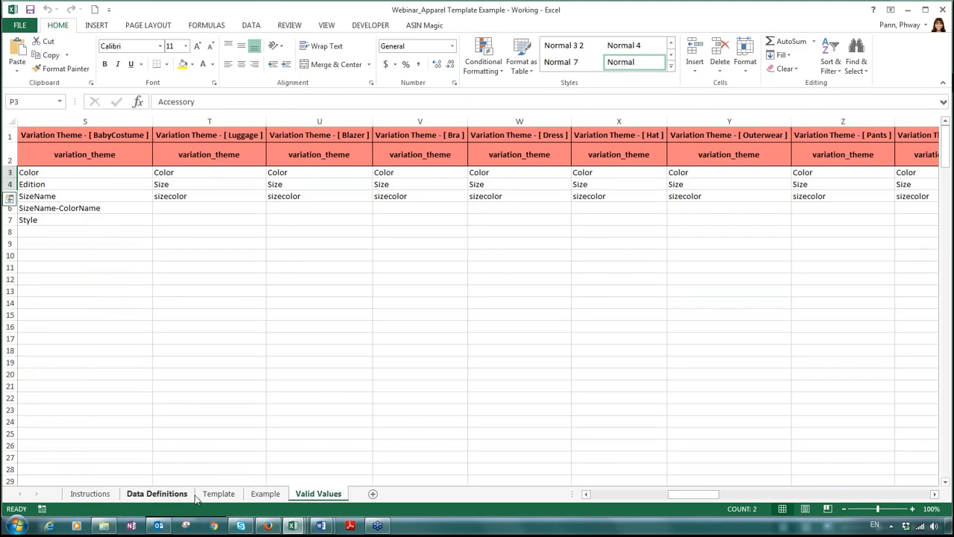
left_click(218, 494)
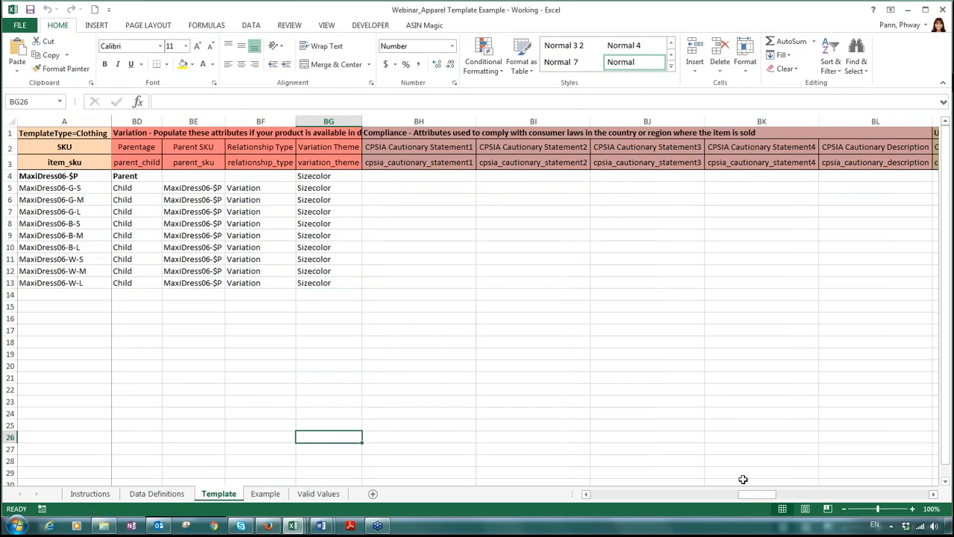
Fill Colour BW5:BW13 with Space Grey, Jet Black and White, three rows each, and Colour Map BX5:BX13 with Grey, Black and White.
left_click_drag(756, 500, 726, 503)
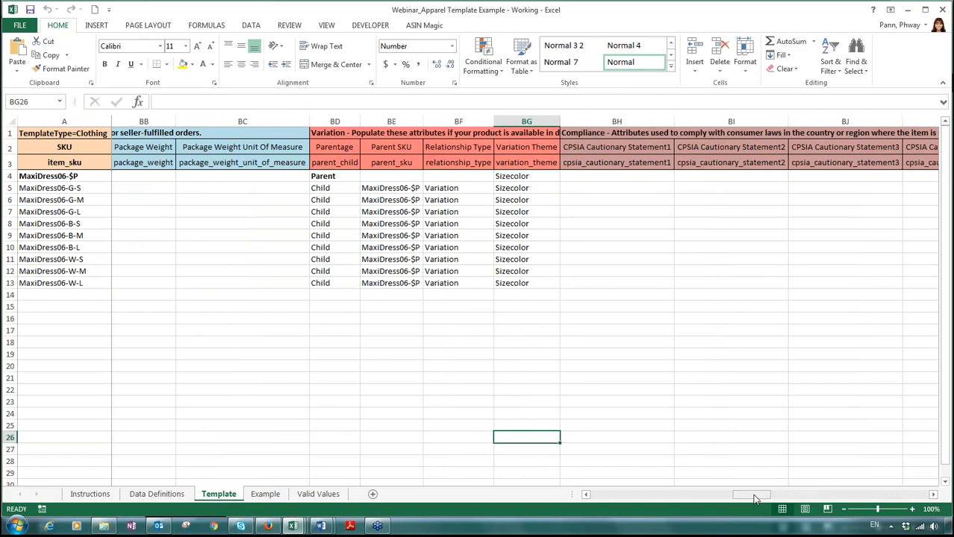
left_click_drag(754, 499, 803, 499)
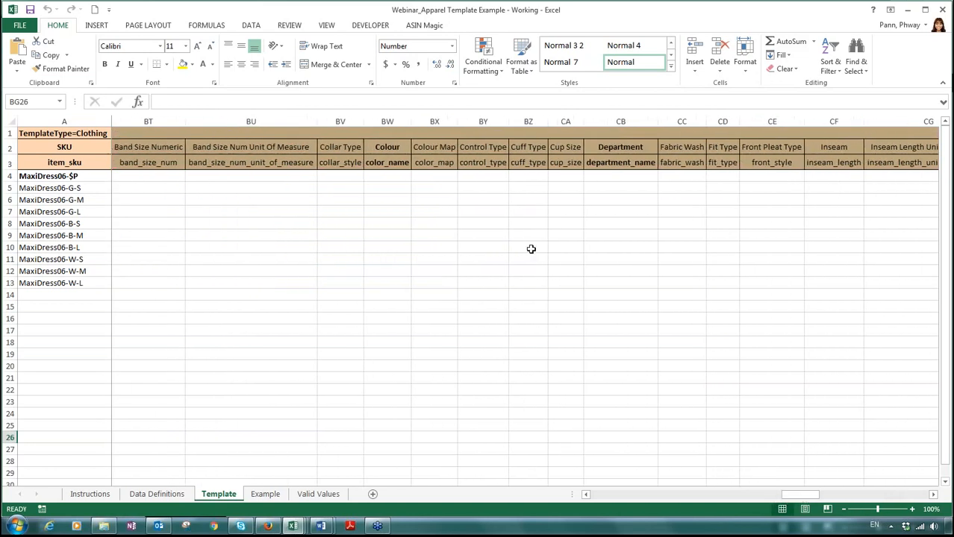
left_click_drag(391, 176, 387, 319)
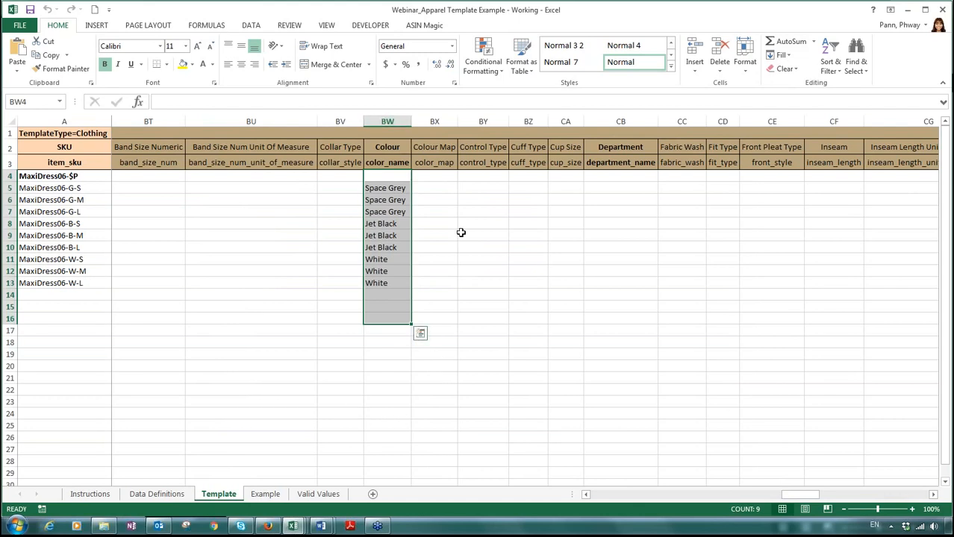
left_click_drag(443, 173, 447, 314)
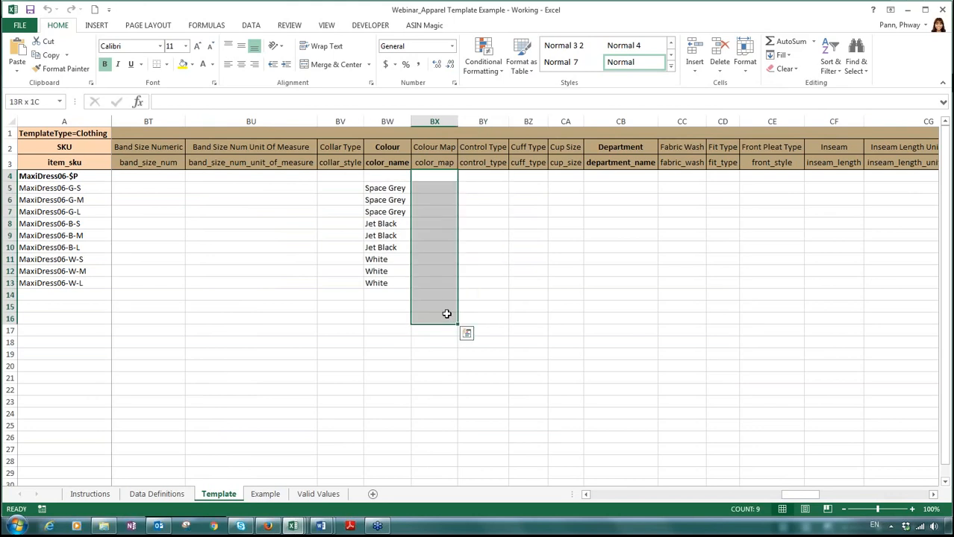
key("F4")
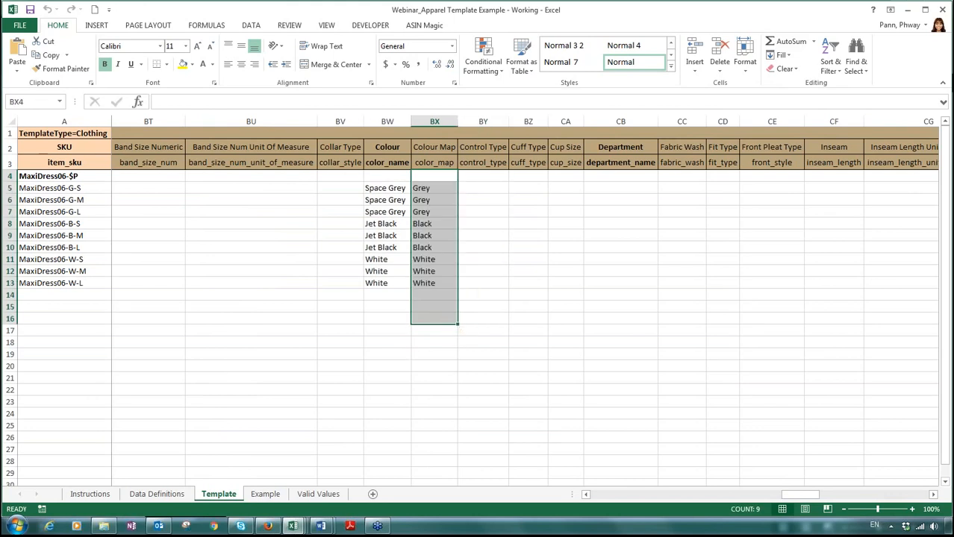
Find the Colour Map options on the Valid Values sheet and highlight the list from Beige to Yellow in AR3:AR22.
left_click(318, 494)
left_click(631, 445)
left_click_drag(683, 494, 769, 496)
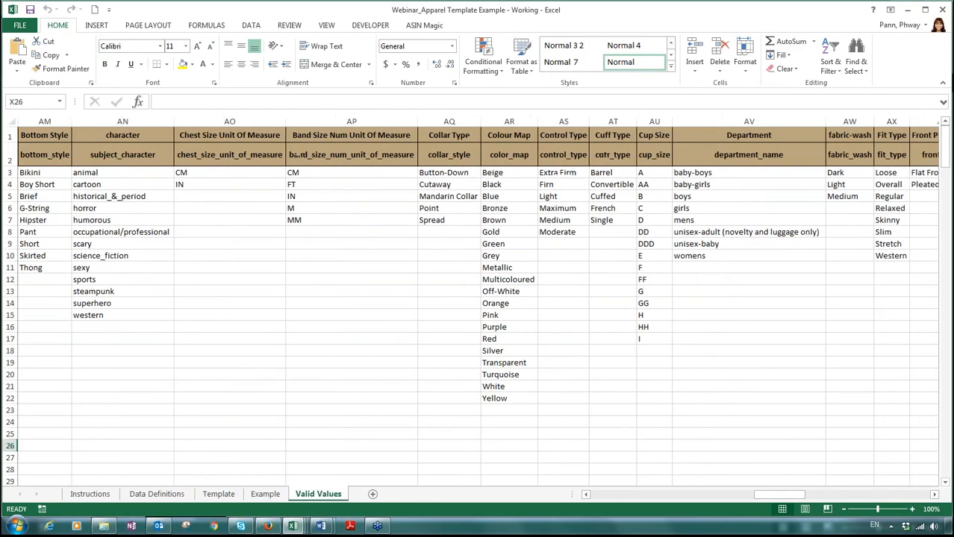
left_click_drag(492, 173, 492, 400)
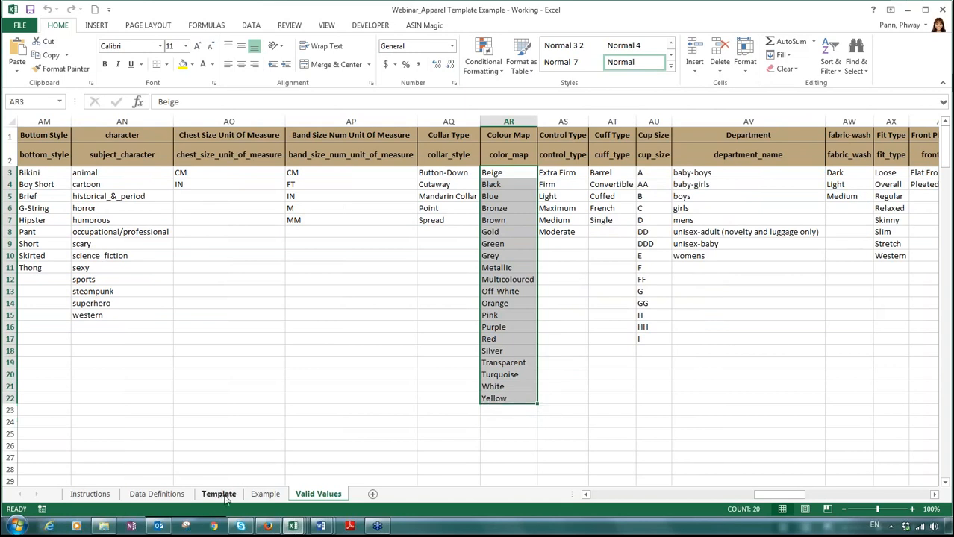
Return to the Template sheet and fill Size DC5:DC13 with repeating S, M, L and Size Map DD5:DD13 with Small, Medium, Large.
left_click(224, 496)
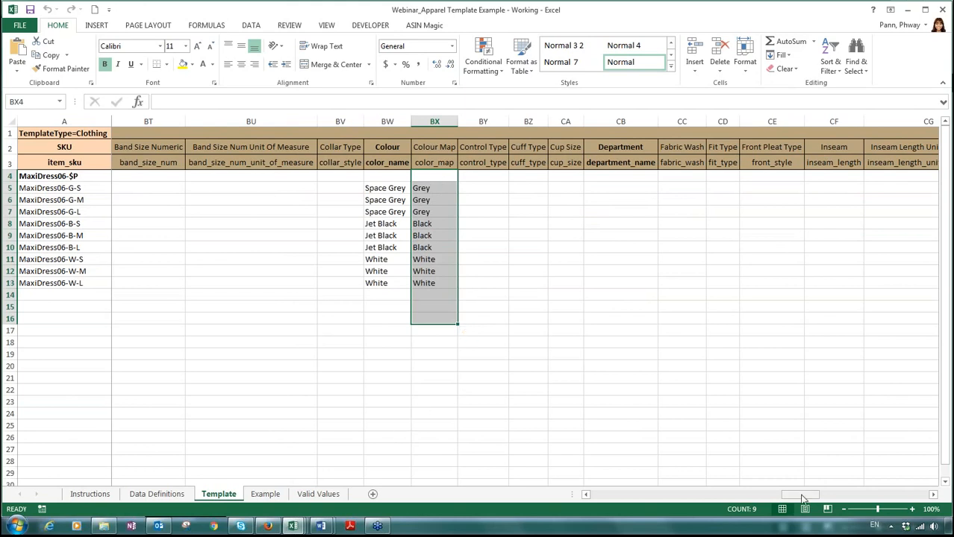
left_click_drag(802, 498, 881, 502)
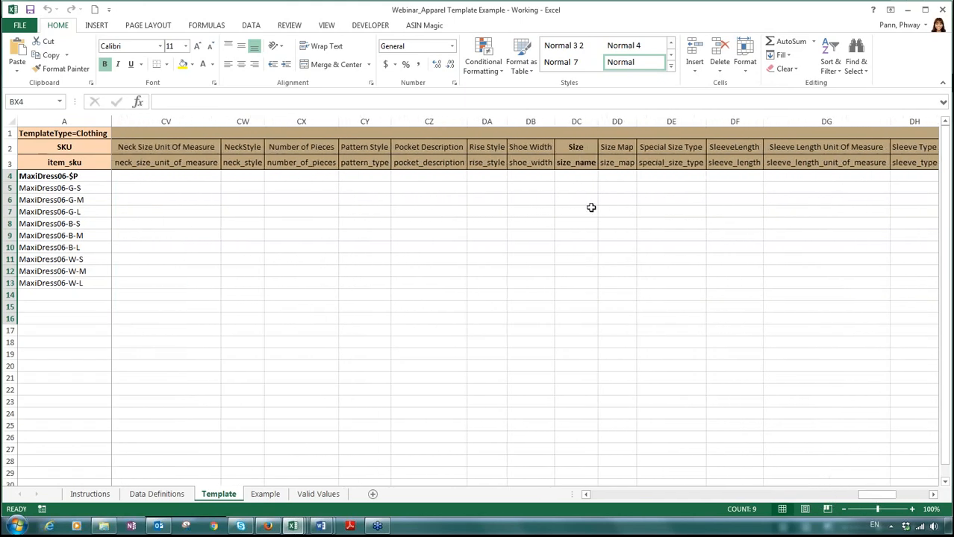
left_click_drag(581, 177, 585, 331)
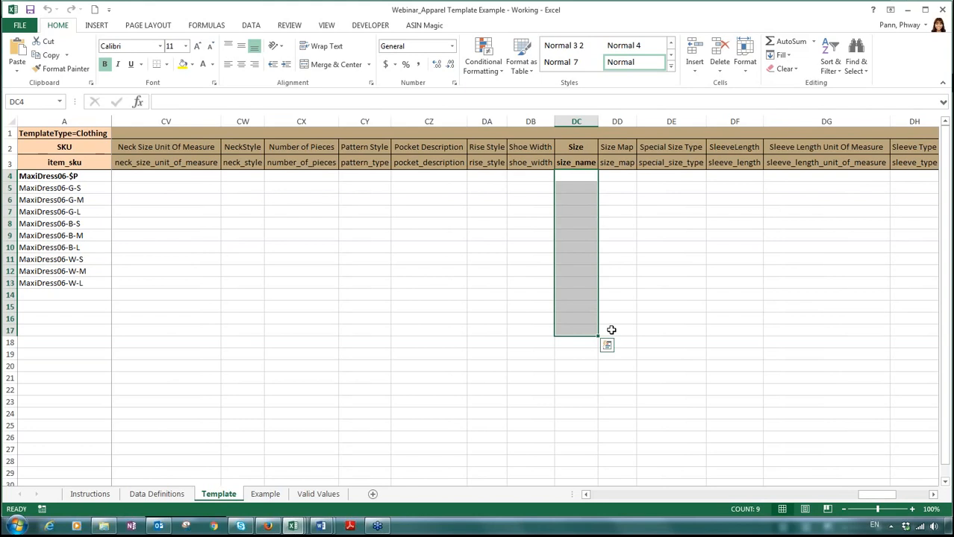
key("F4")
left_click_drag(615, 177, 625, 335)
key("F4")
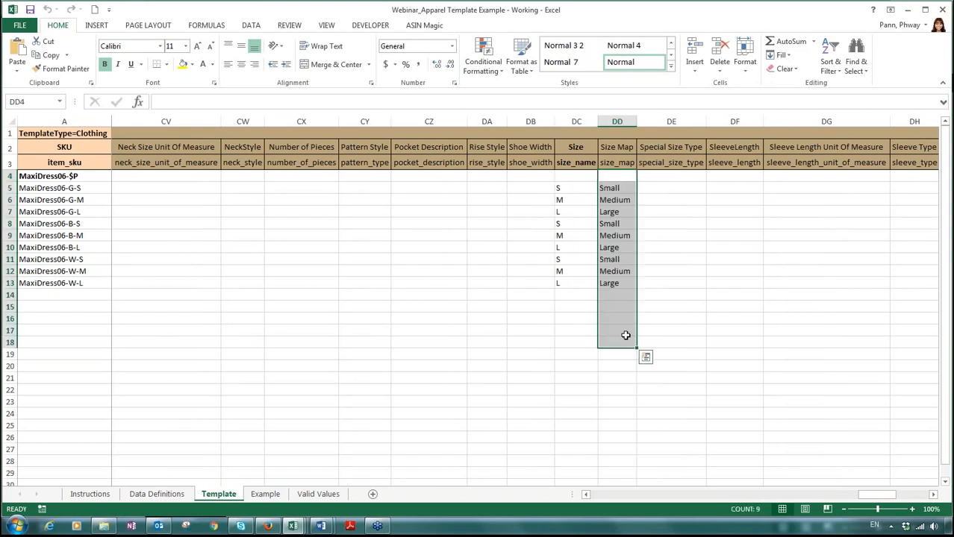
left_click_drag(882, 495, 806, 497)
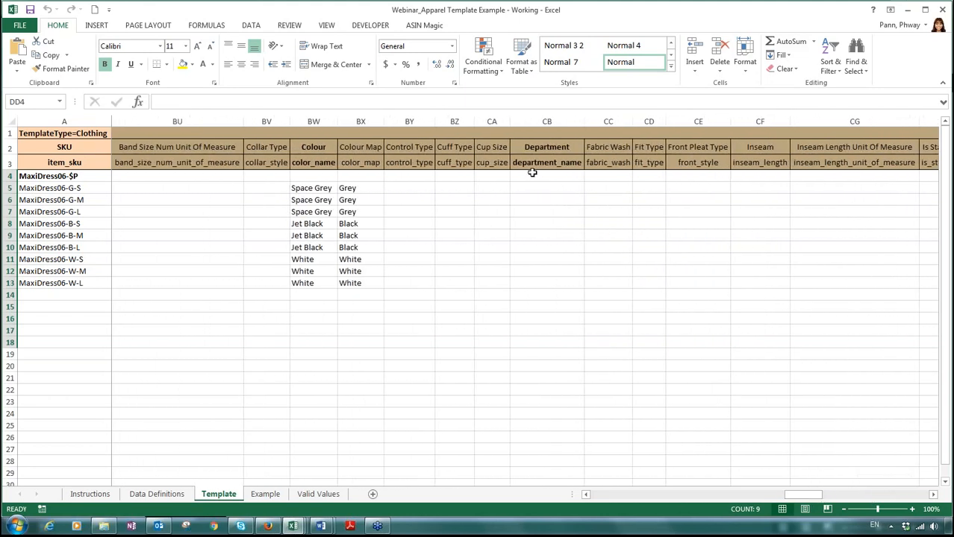
Fill Department CB4:CB13 with womens and check it against the department_name valid value for Dresses on the Seller Central product upload page.
left_click_drag(530, 176, 530, 331)
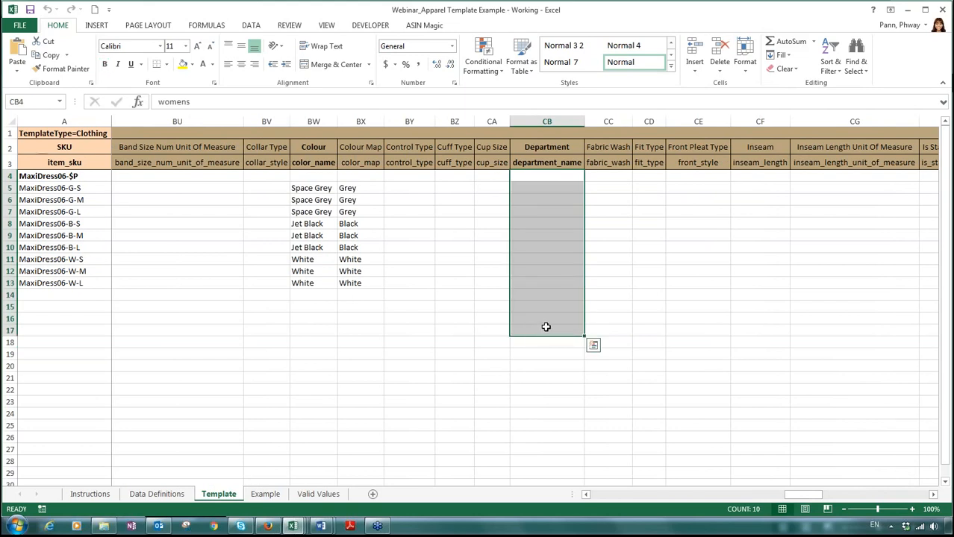
left_click(269, 526)
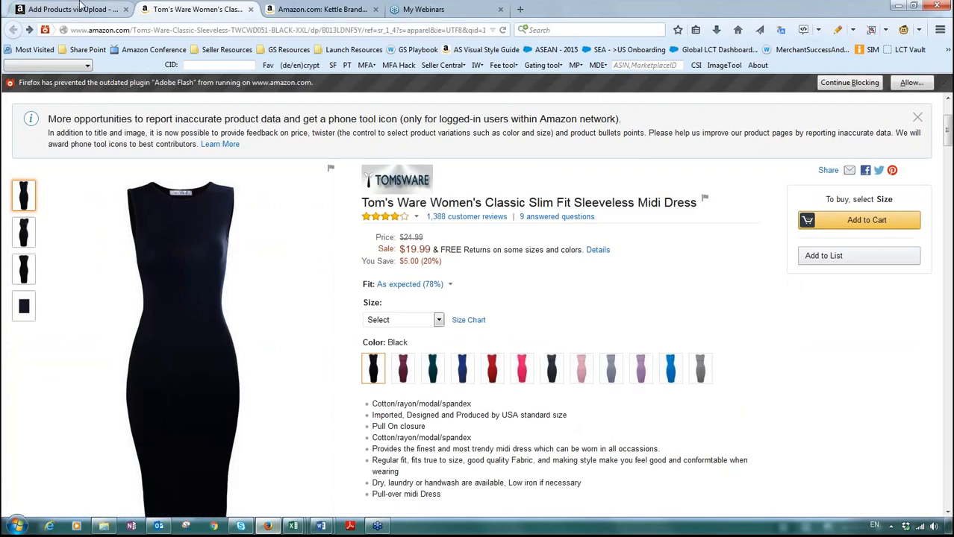
key("ctrl+Page_Up")
double_click(367, 415)
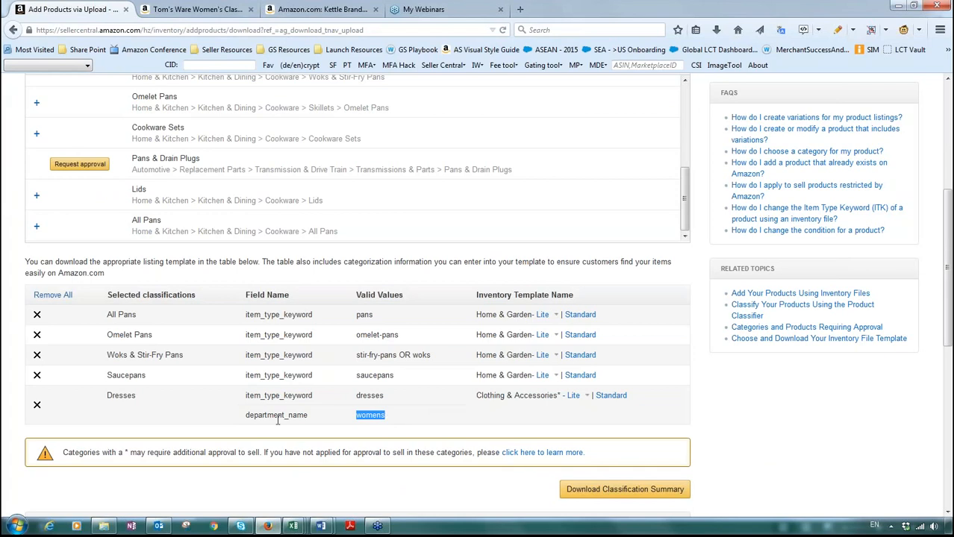
mouse_move(292, 522)
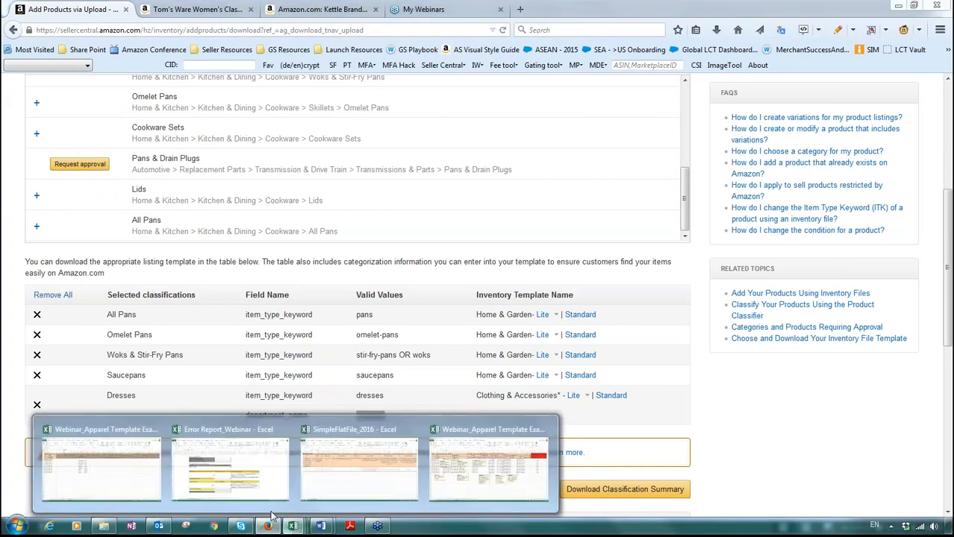
left_click(100, 466)
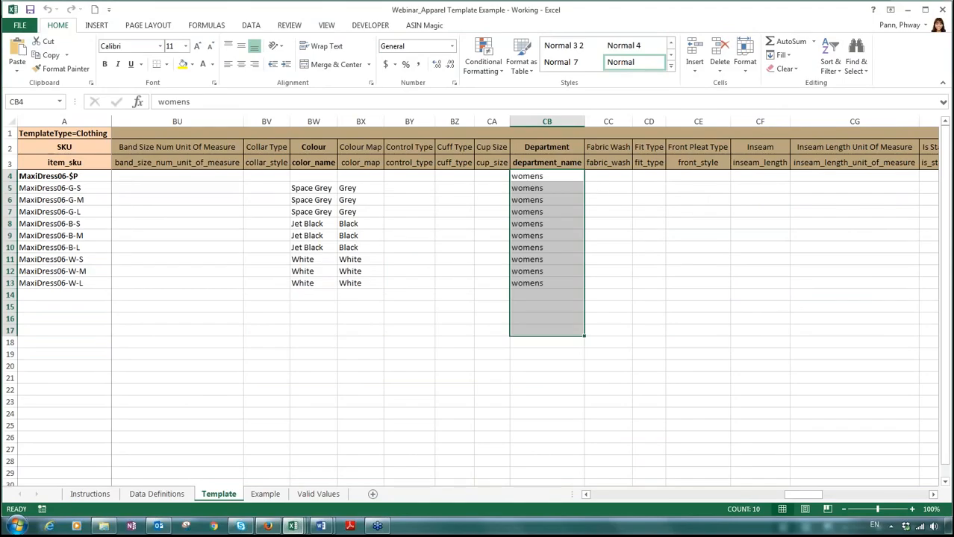
left_click(691, 269)
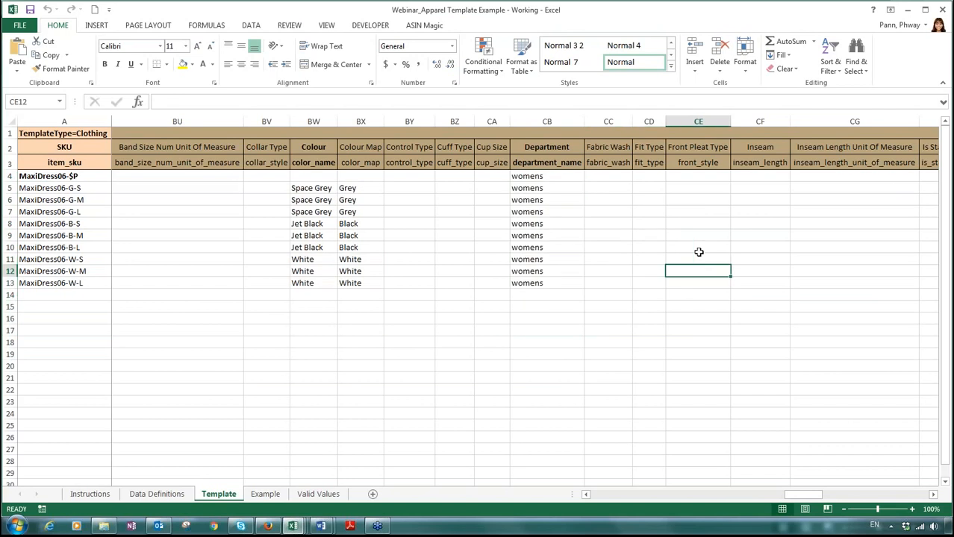
Fill Sleeve Type DH5:DH13 with Long Sleeve and Strap Type DJ5:DJ13 with Strapless, consulting the options on the Valid Values sheet.
left_click_drag(790, 496, 770, 498)
left_click_drag(132, 178, 858, 354)
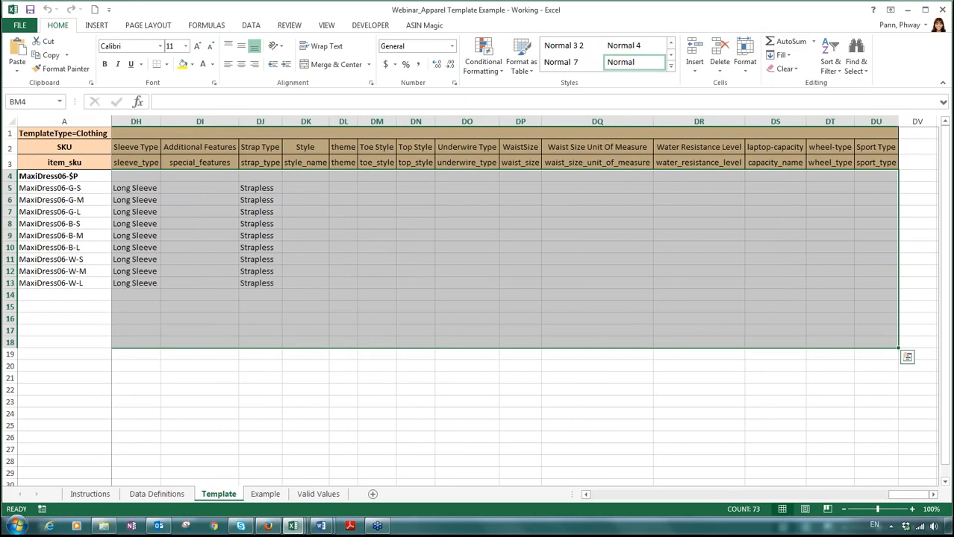
left_click(586, 495)
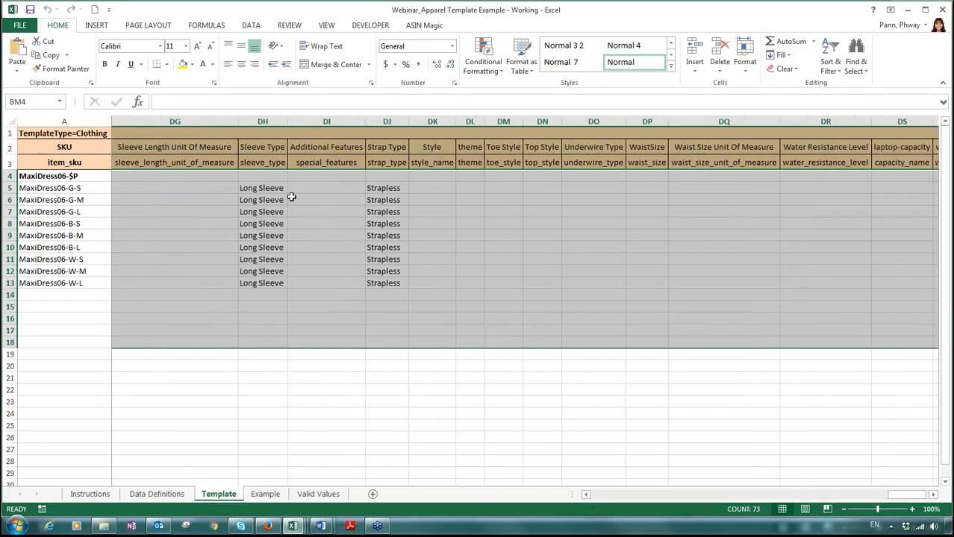
left_click(303, 339)
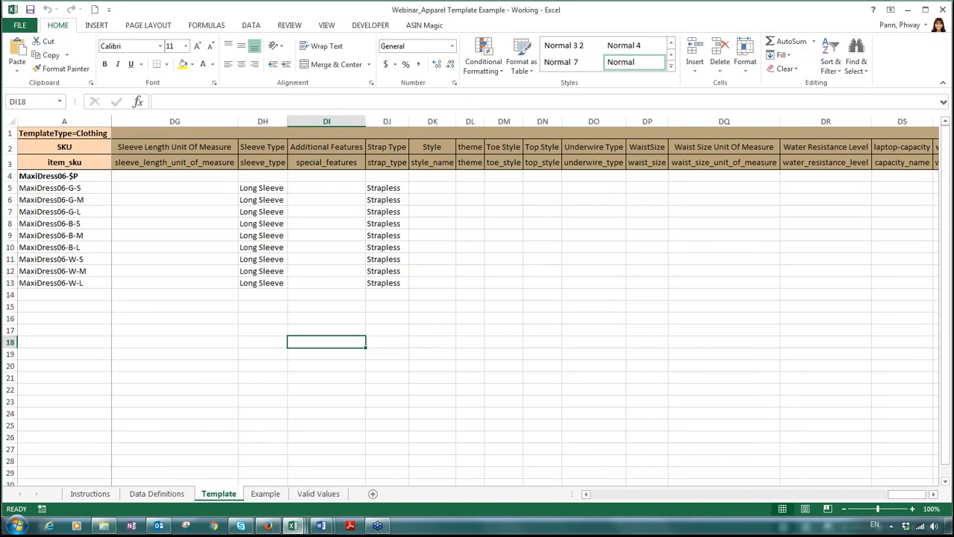
left_click(318, 494)
left_click_drag(780, 495, 805, 495)
left_click(216, 494)
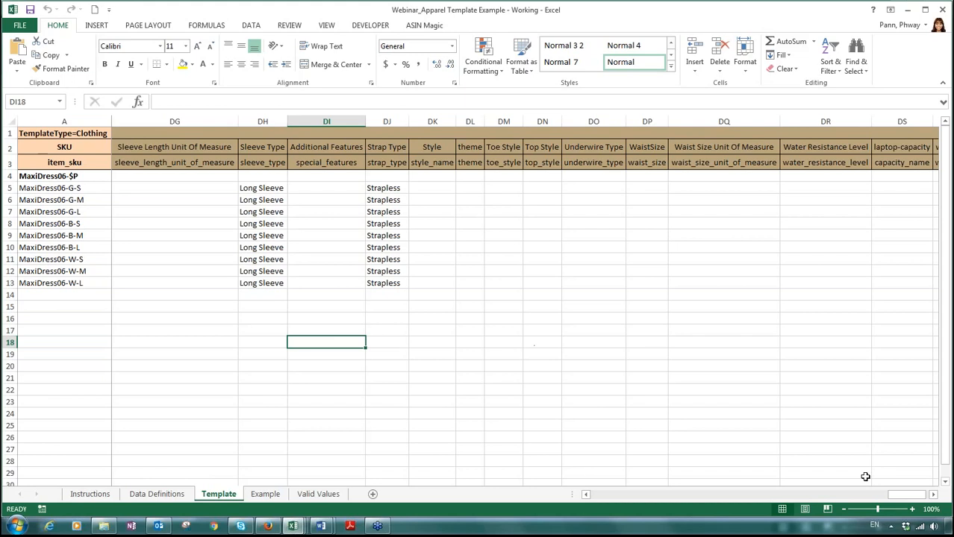
Locate the Update Delete column on the Template sheet and examine its permitted options in column B of the Valid Values sheet.
left_click_drag(891, 494, 597, 505)
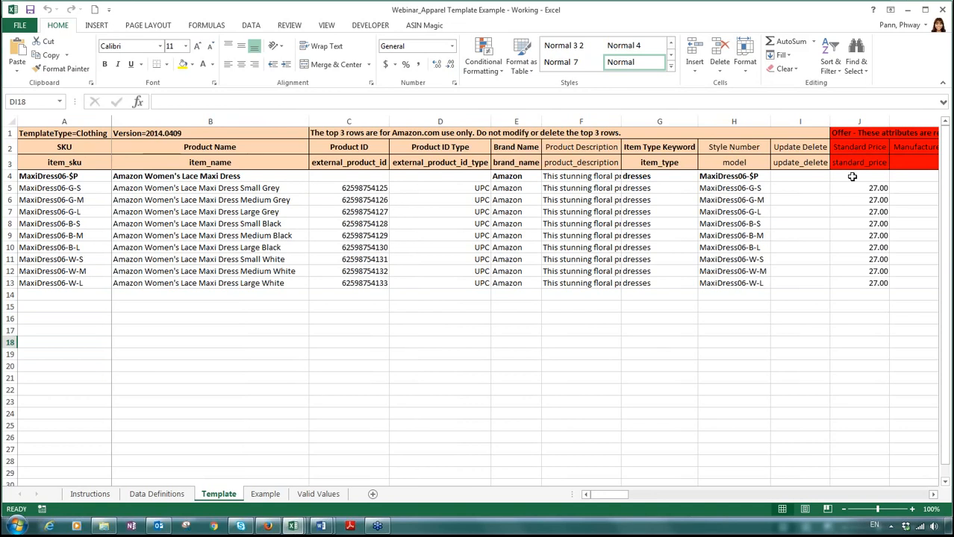
left_click(859, 121)
left_click(800, 121)
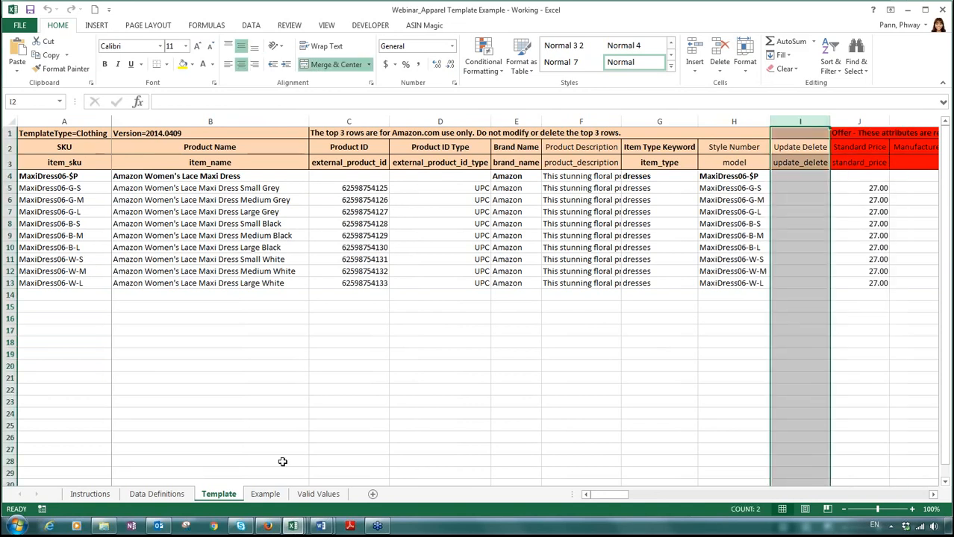
left_click(318, 494)
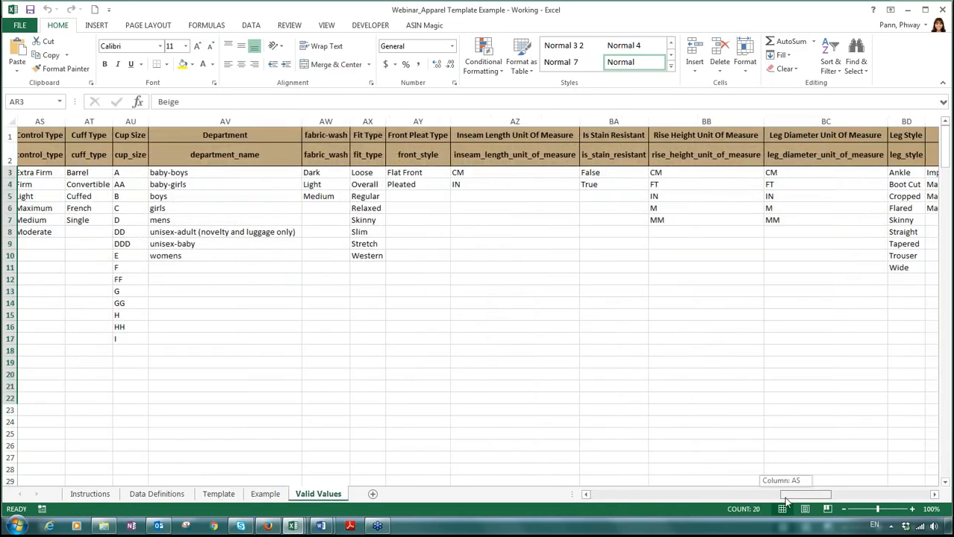
scroll(478, 336, "right", 5)
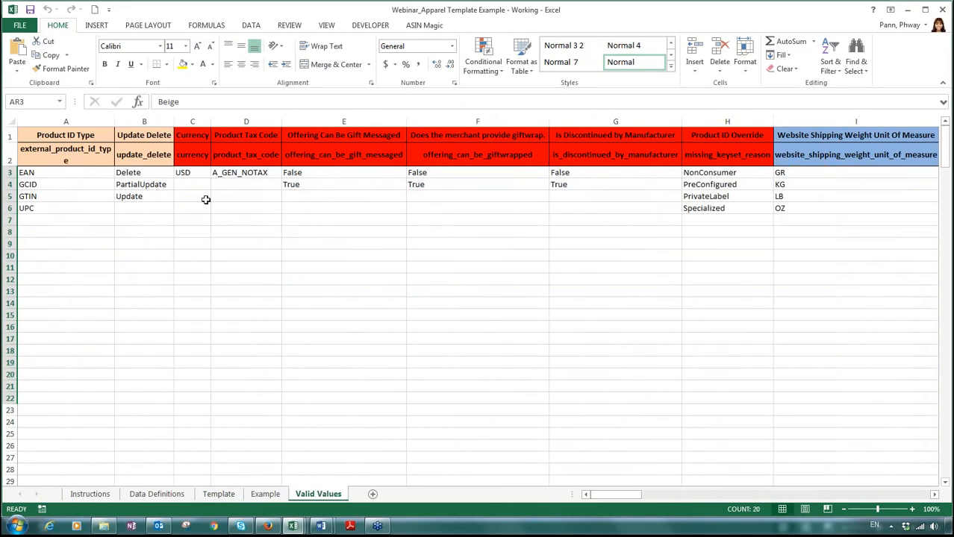
left_click_drag(153, 171, 152, 203)
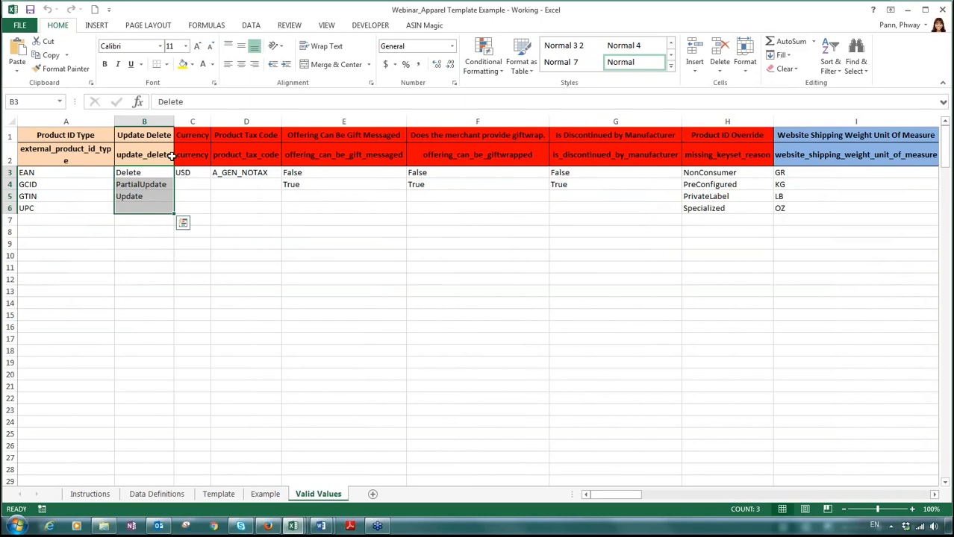
left_click(141, 197)
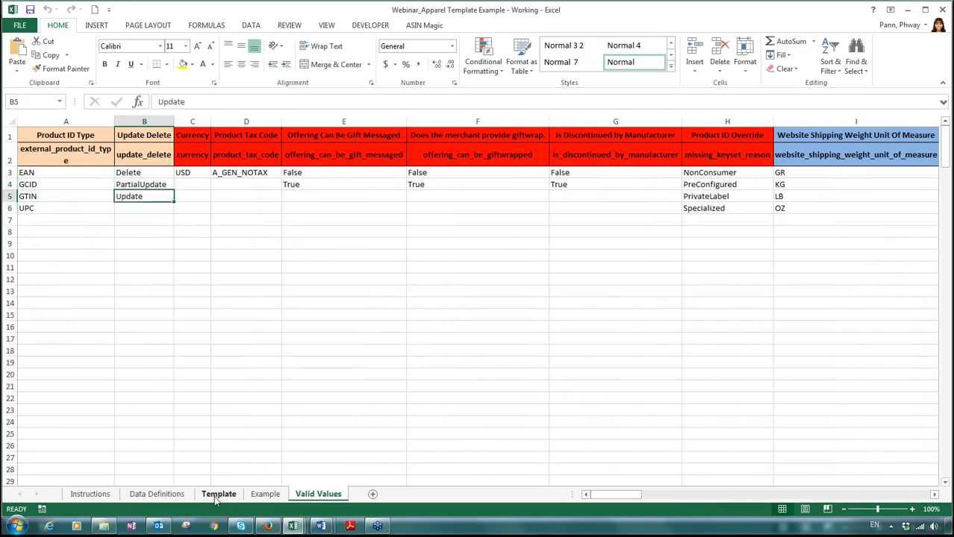
left_click(217, 496)
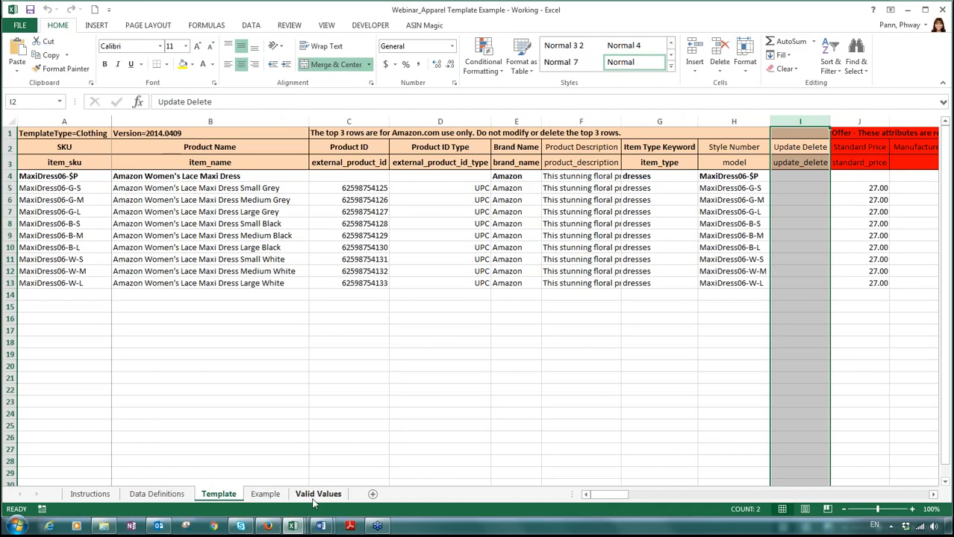
left_click(314, 498)
left_click(215, 495)
left_click(315, 496)
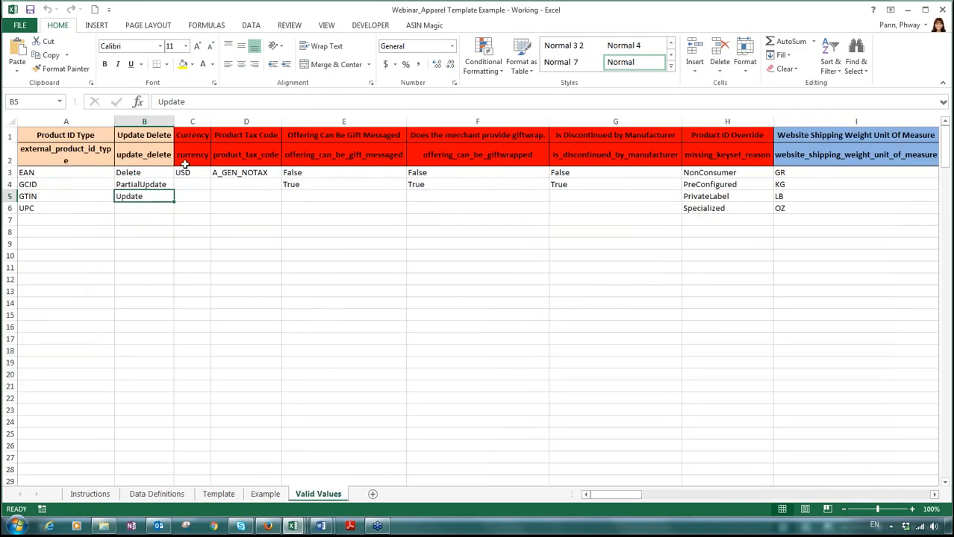
On the Template sheet, set Update Delete cell I7 to Delete for MaxiDress06-G-L and highlight that product's row.
left_click(216, 495)
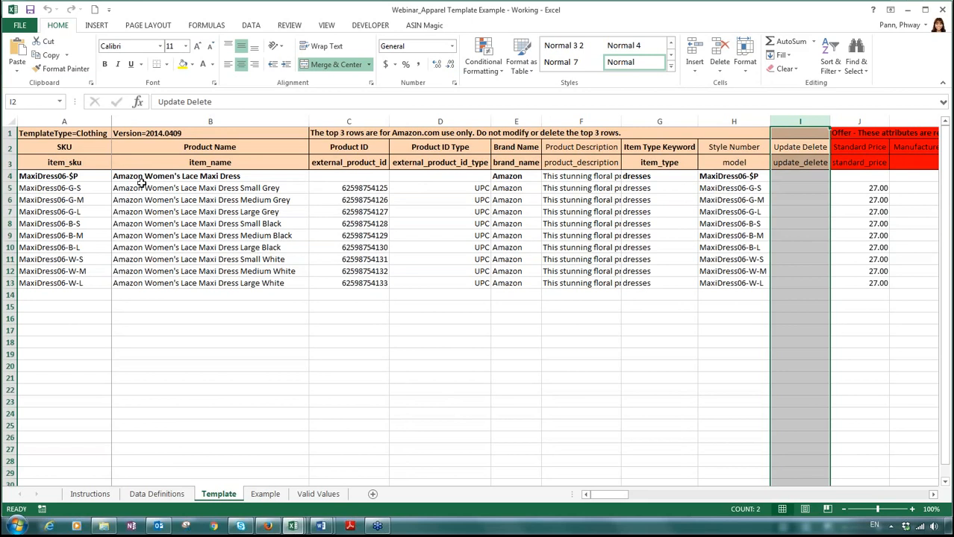
left_click(799, 215)
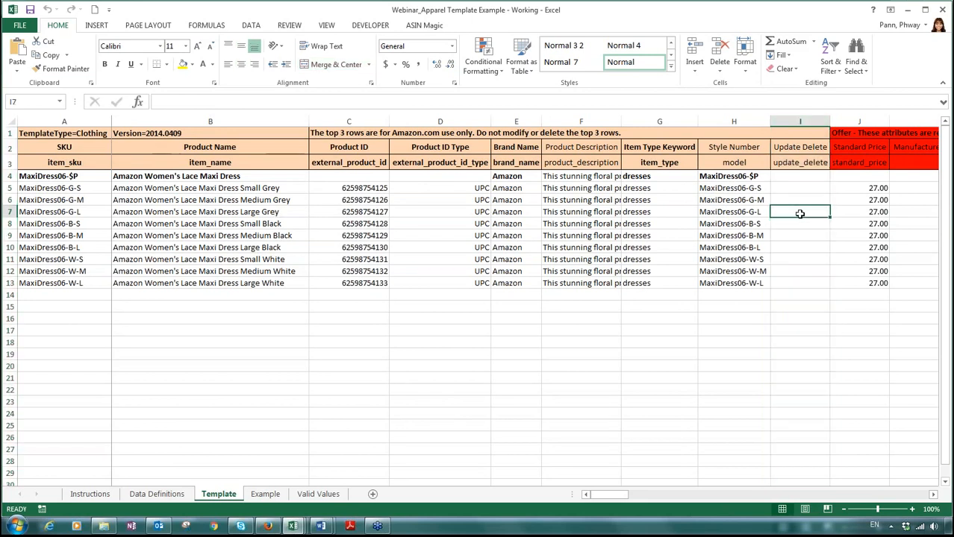
type("Delete")
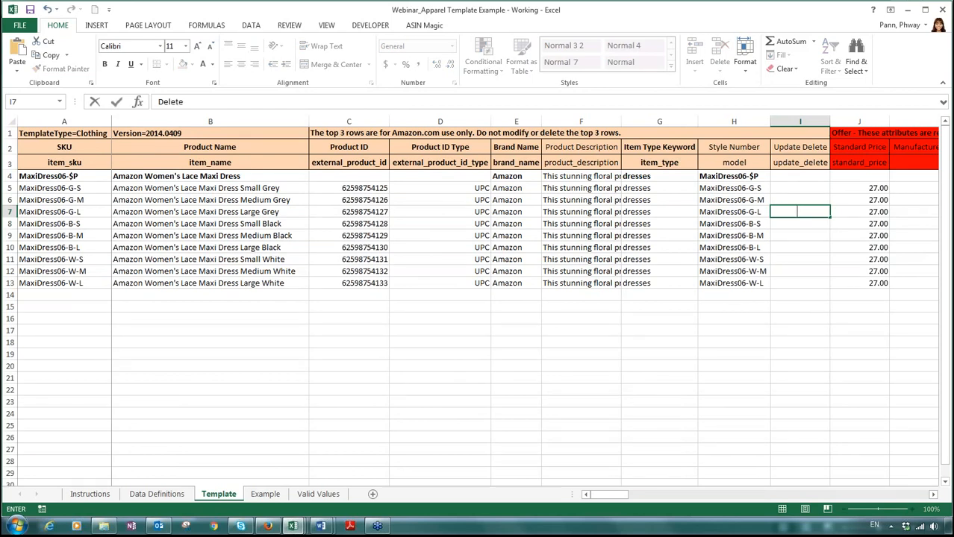
key("Return")
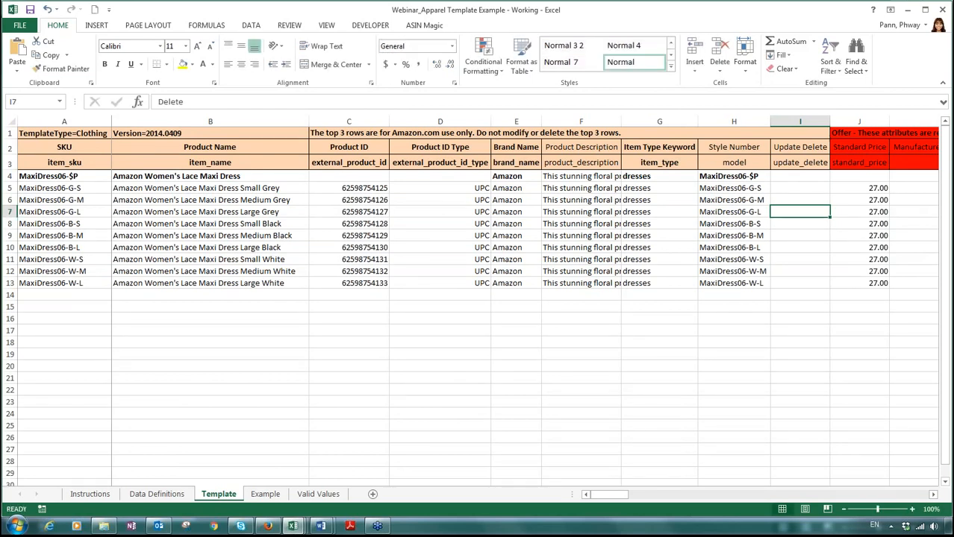
left_click(812, 310)
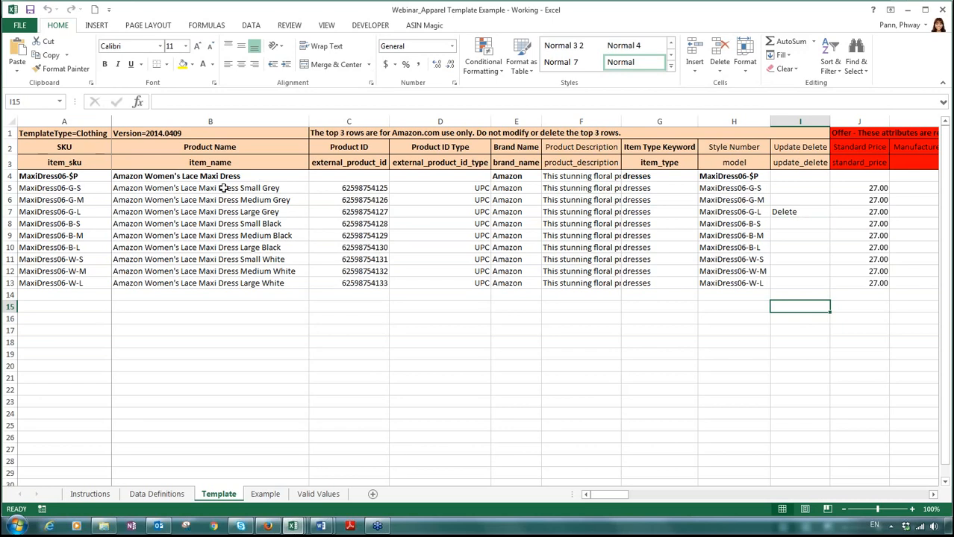
mouse_move(11, 188)
left_mouse_down()
mouse_move(12, 212)
mouse_move(11, 200)
left_mouse_up()
left_click(10, 212)
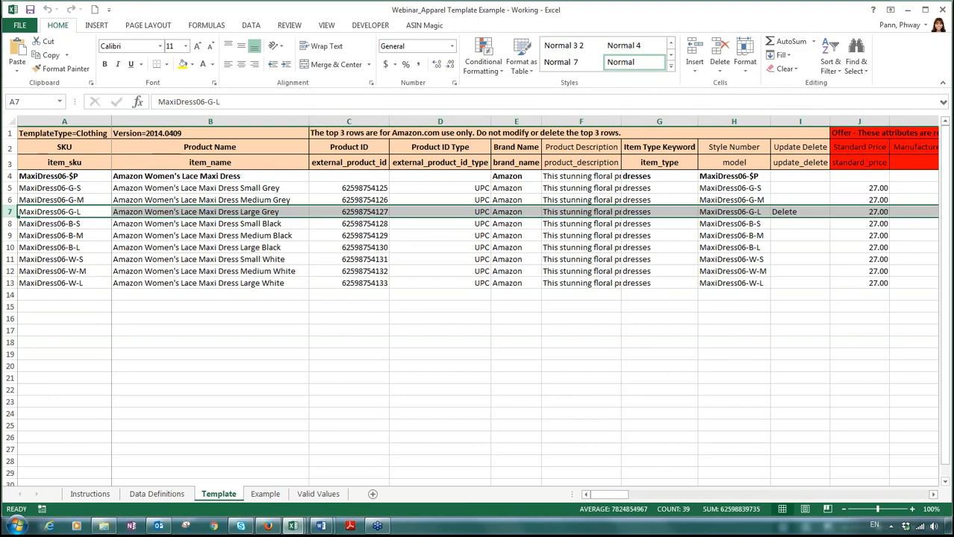
Review the PartialUpdate option on the Valid Values sheet and inspect the Product Description column on the Template sheet.
left_click(319, 494)
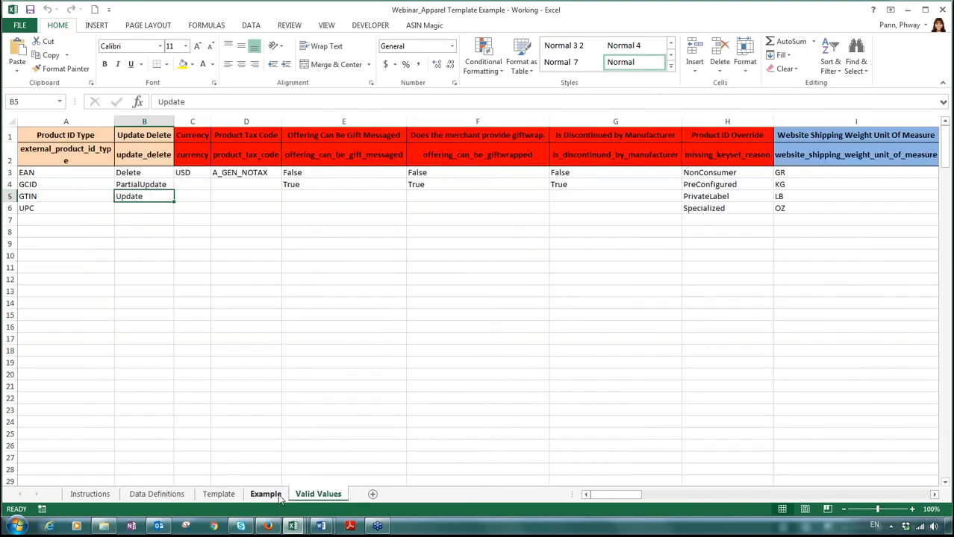
left_click(150, 184)
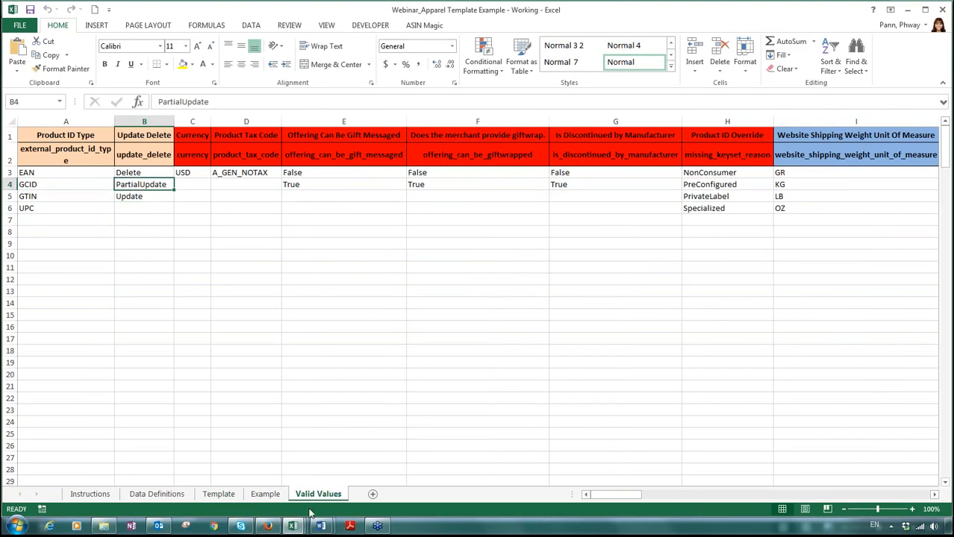
left_click(224, 495)
mouse_move(614, 496)
left_mouse_down()
mouse_move(870, 484)
mouse_move(597, 498)
left_mouse_up()
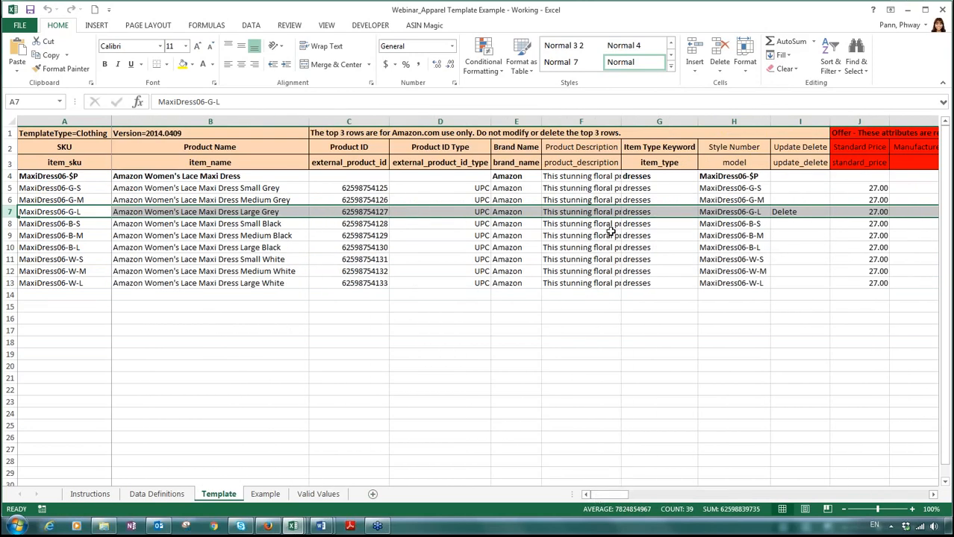
left_click(581, 121)
mouse_move(609, 495)
left_mouse_down()
mouse_move(696, 506)
mouse_move(609, 495)
left_mouse_up()
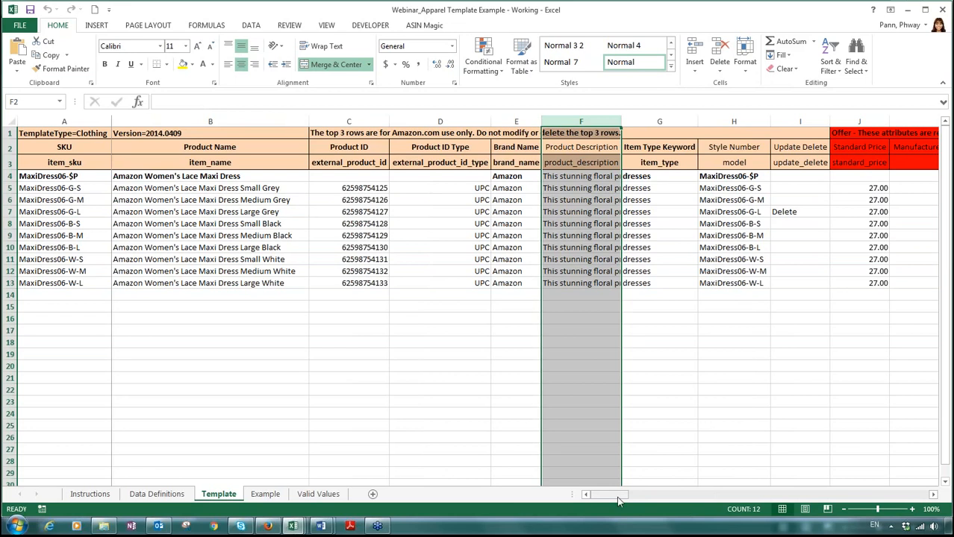
mouse_move(617, 496)
left_mouse_down()
mouse_move(729, 495)
mouse_move(607, 496)
left_mouse_up()
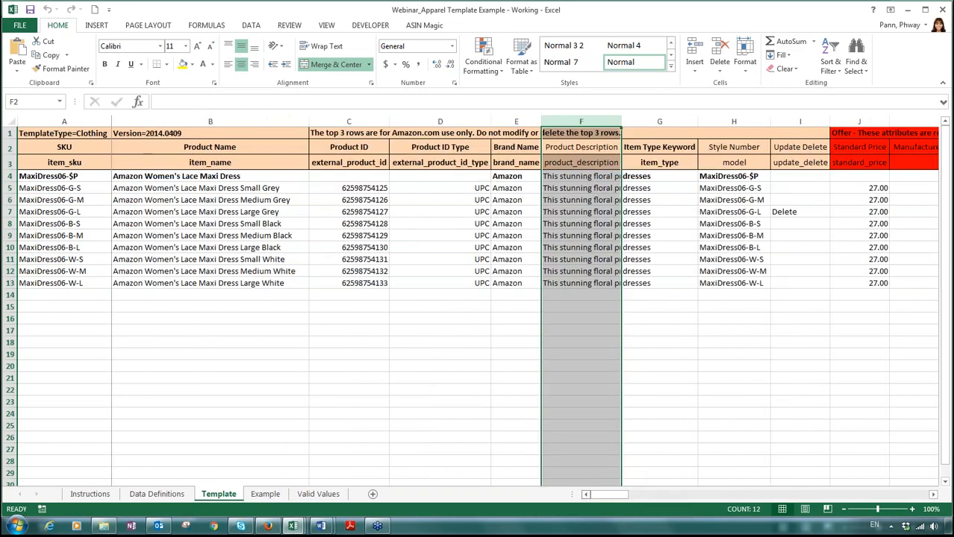
left_click(579, 178)
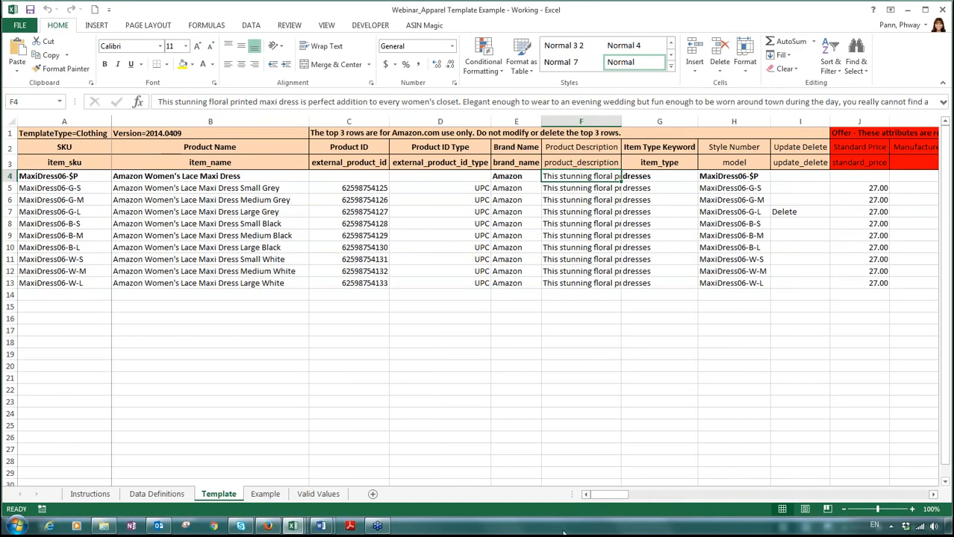
mouse_move(608, 496)
left_mouse_down()
mouse_move(653, 496)
mouse_move(608, 496)
left_mouse_up()
Set Update Delete cell I8 to PartialUpdate for MaxiDress06-B-S and highlight cells I6:I16 in that column.
left_click(801, 225)
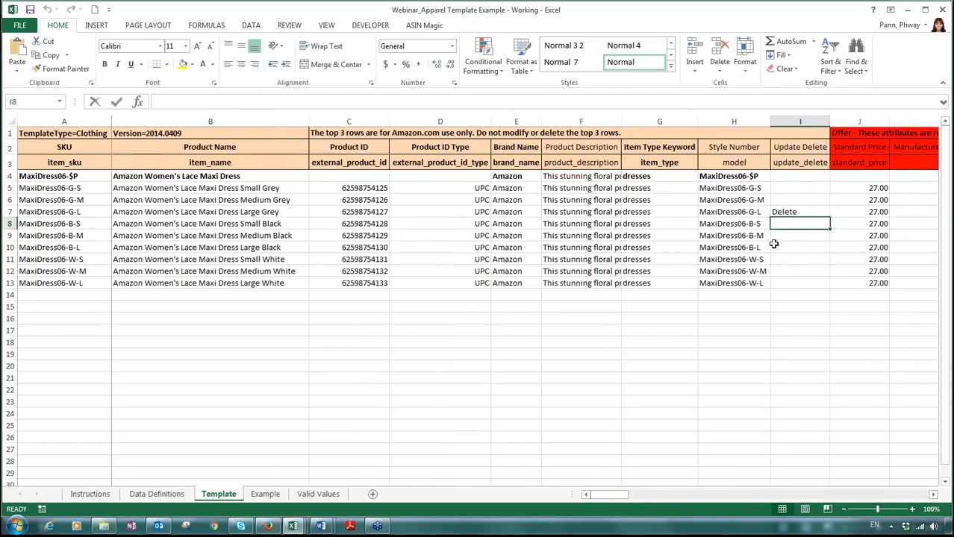
type("Pari")
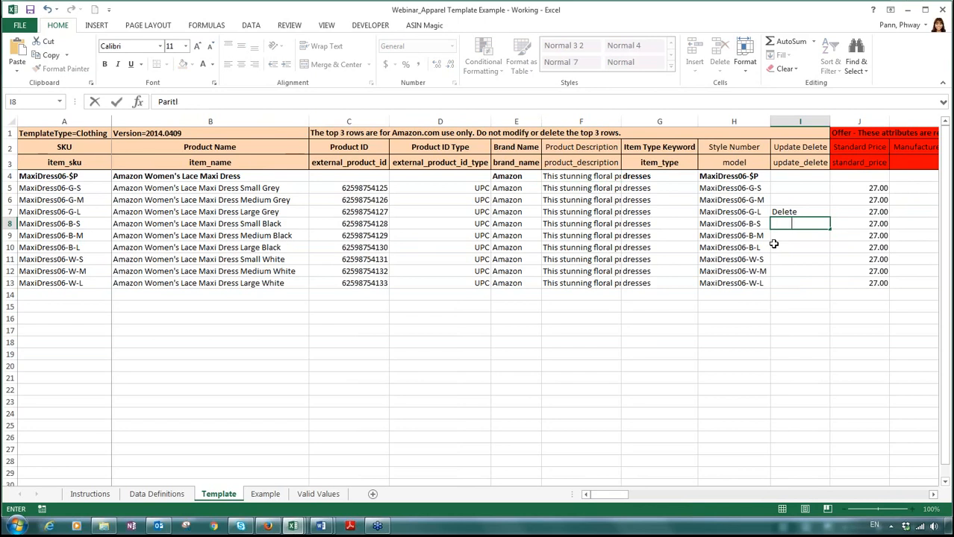
key("BackSpace")
key("BackSpace")
key("BackSpace")
type("tialUpdate")
key("Return")
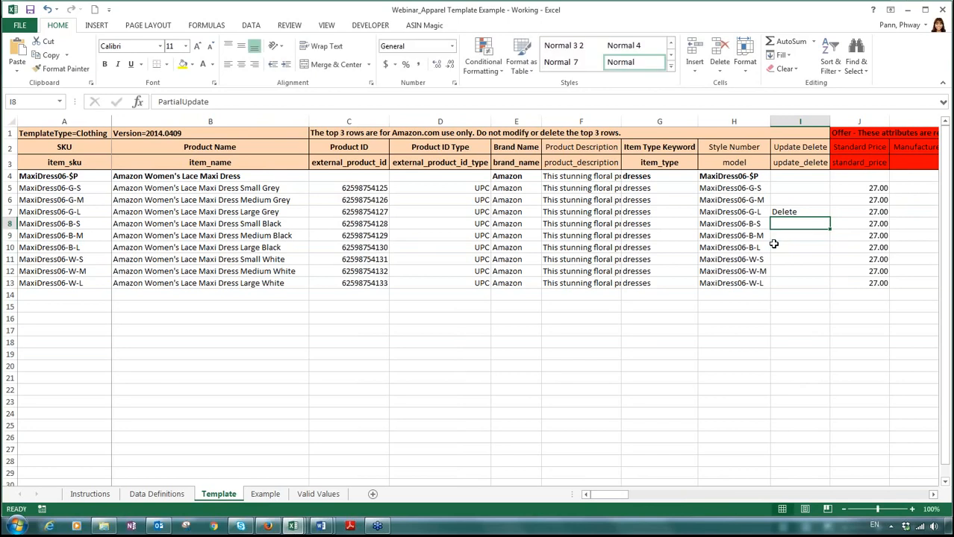
left_click(815, 316)
left_click(811, 225)
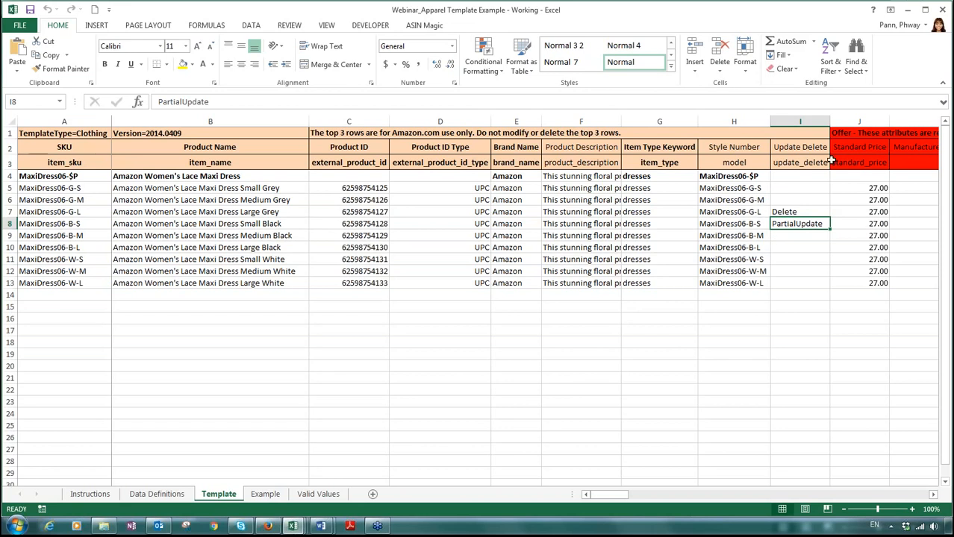
left_click_drag(797, 196, 782, 313)
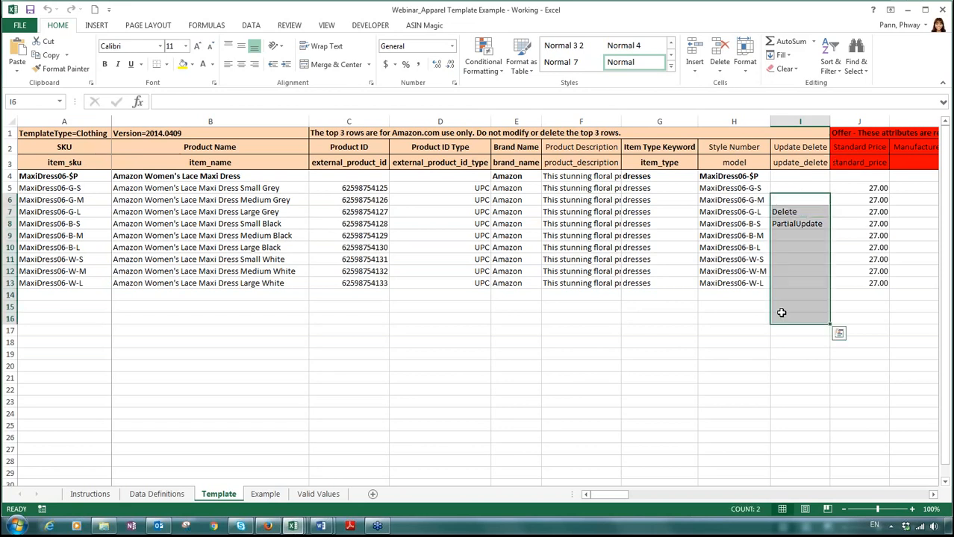
Clear the Update Delete values from cells I6:I16 on the Template sheet.
key("Delete")
left_click(636, 436)
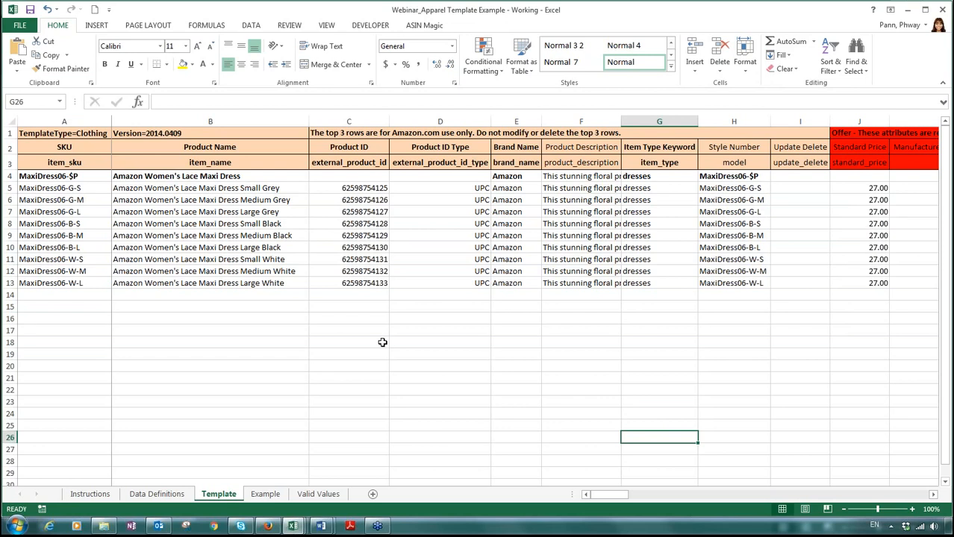
left_click(944, 30)
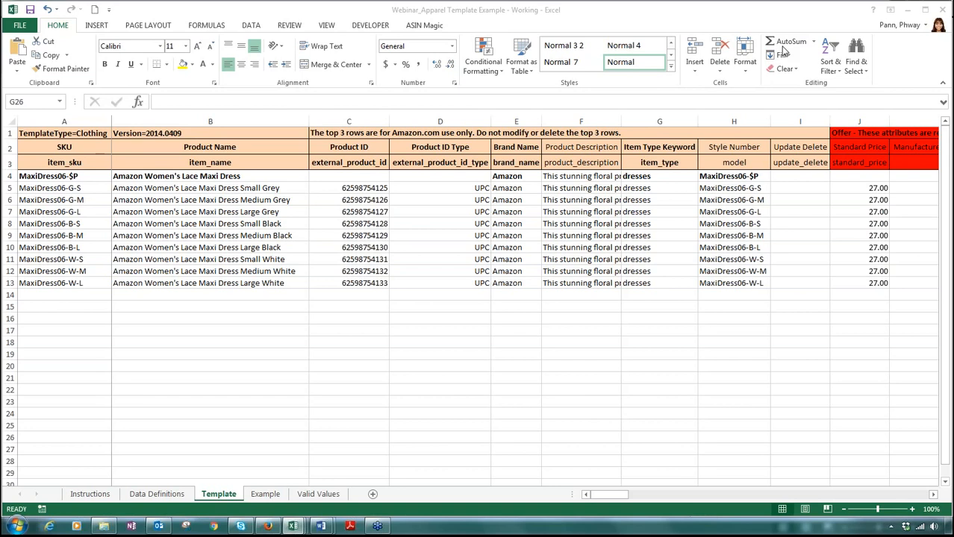
left_click(384, 382)
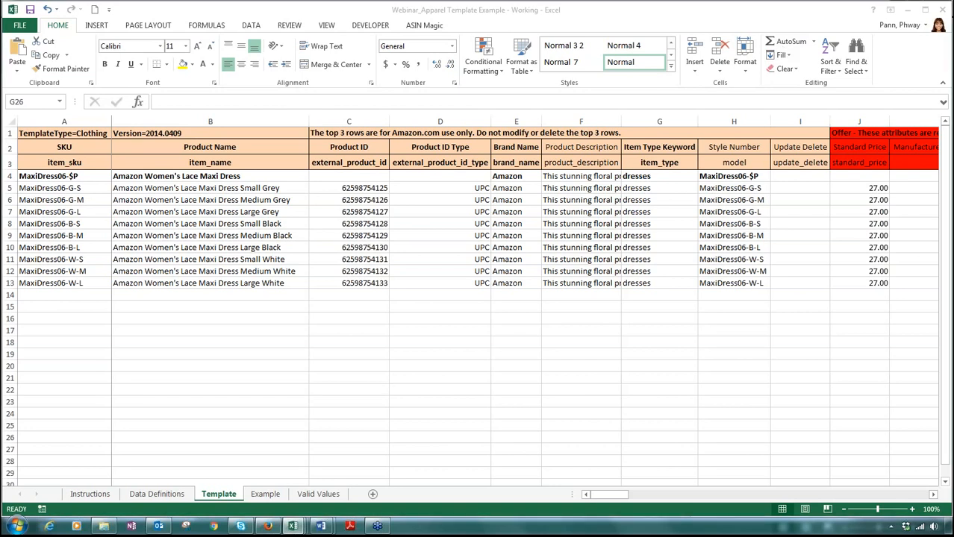
left_click_drag(606, 498, 533, 493)
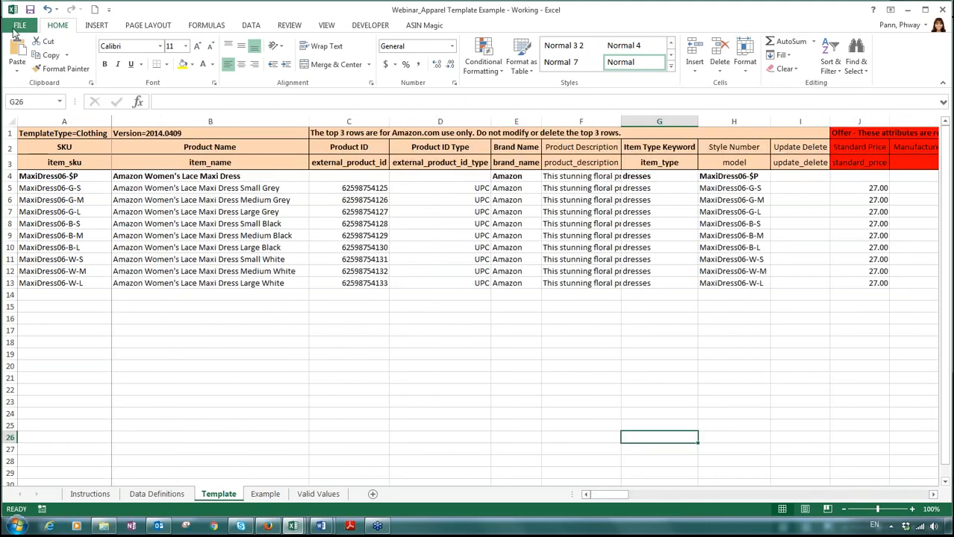
Save only the Template sheet as Text (Tab delimited) under Webinar_Apparel Template Example - Working in the Listings Creation Webinar folder.
left_click(20, 25)
left_click(62, 144)
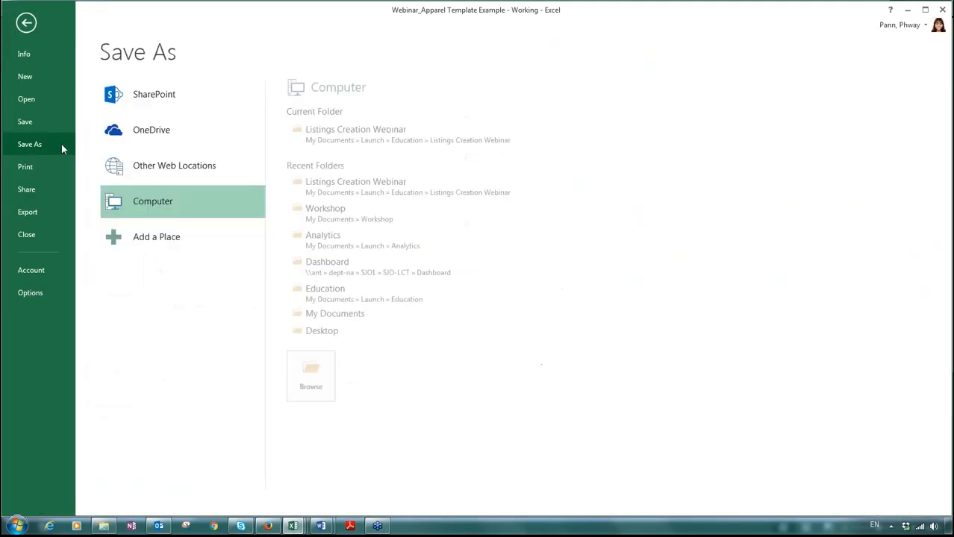
left_click(386, 146)
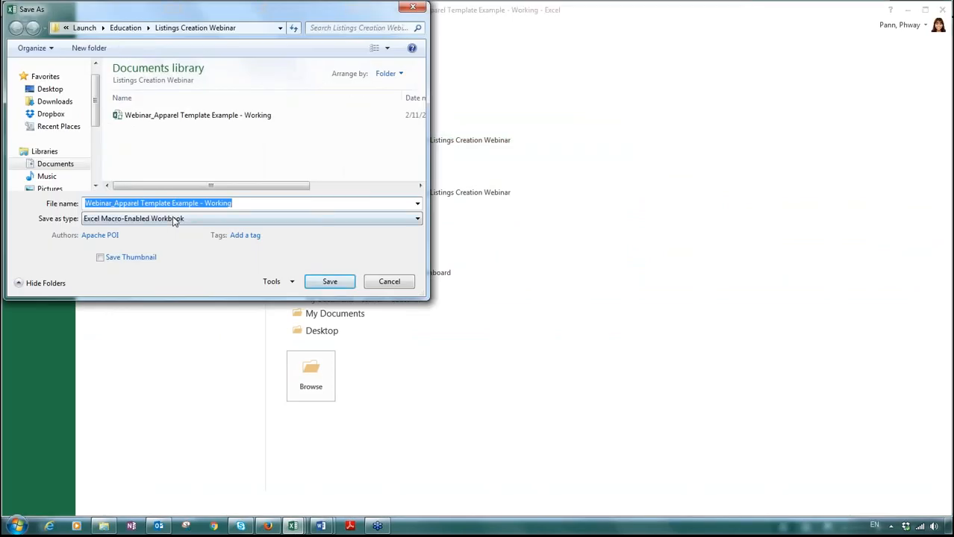
left_click(174, 219)
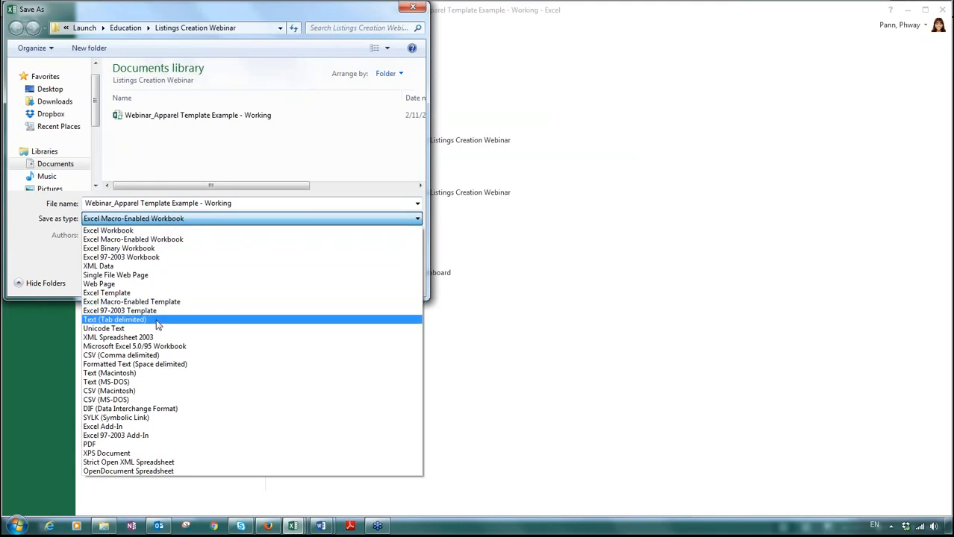
left_click(158, 322)
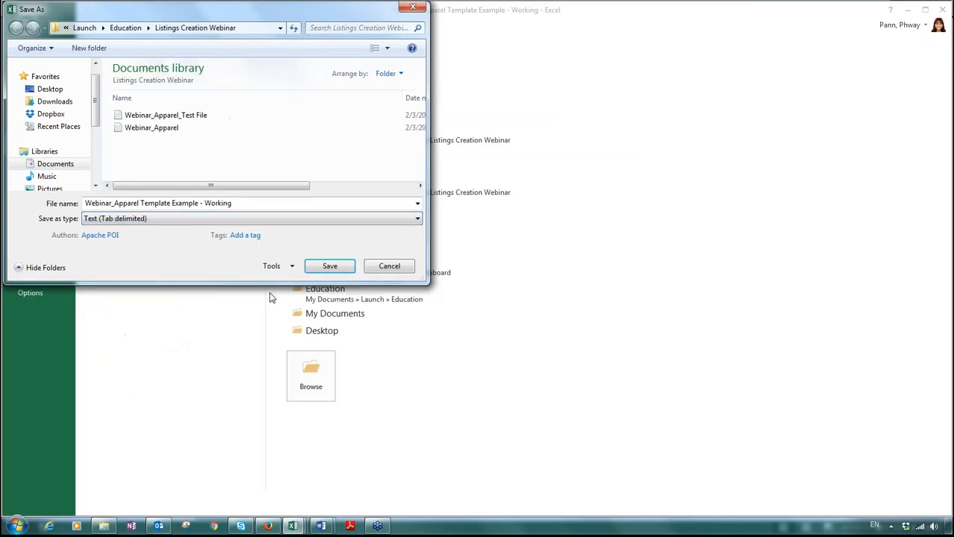
left_click(328, 267)
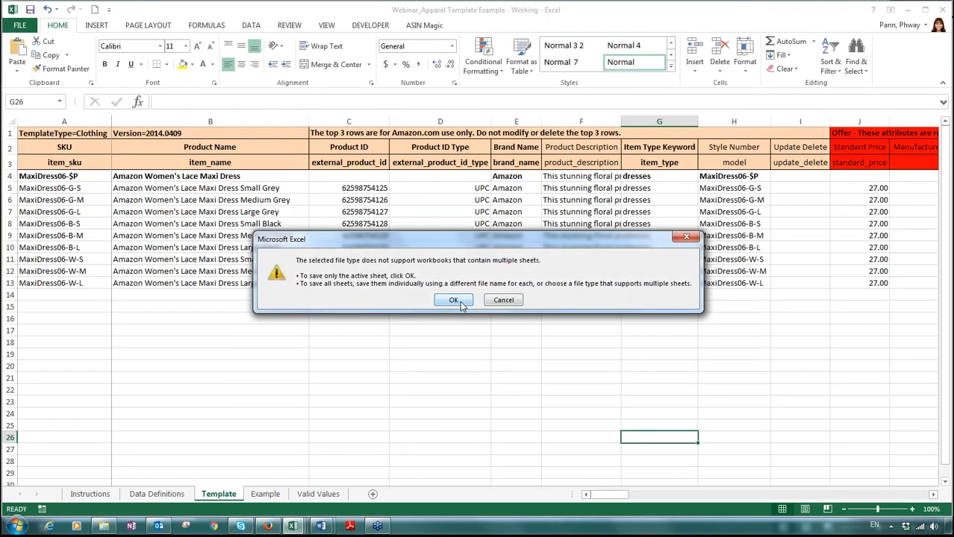
left_click(454, 300)
key("Return")
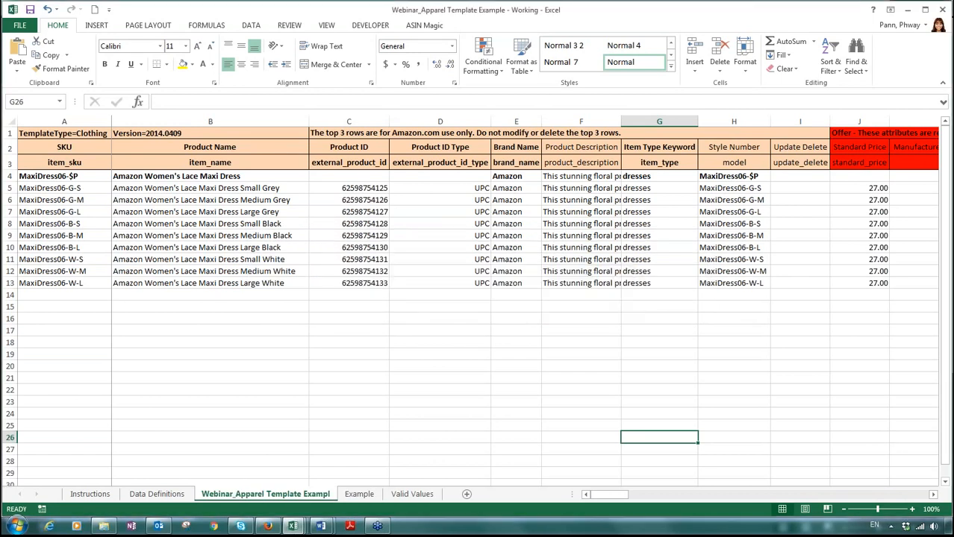
left_click_drag(483, 334, 486, 341)
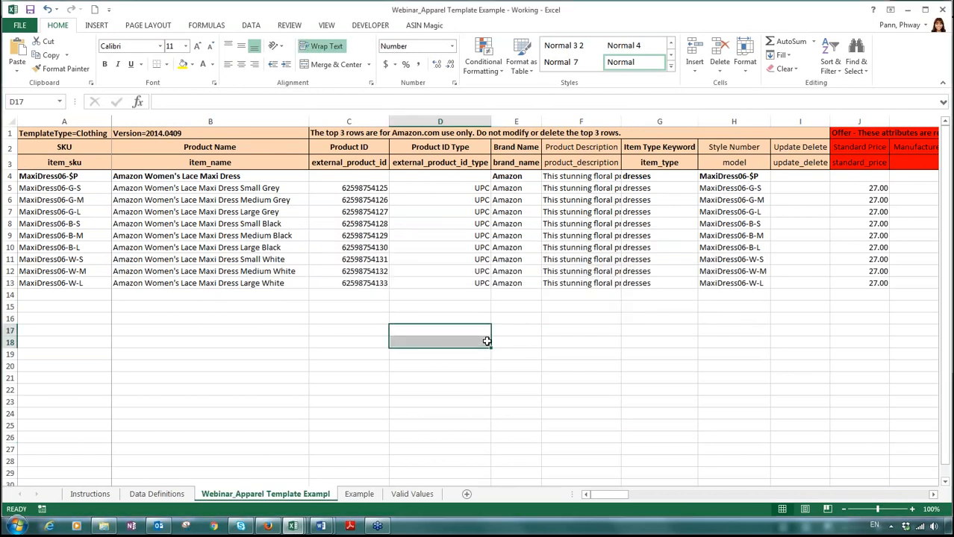
Switch to Amazon Seller Central in Firefox and go to Check and Upload your Inventory File for adding products via upload.
left_click(267, 527)
scroll(417, 236, "up", 2)
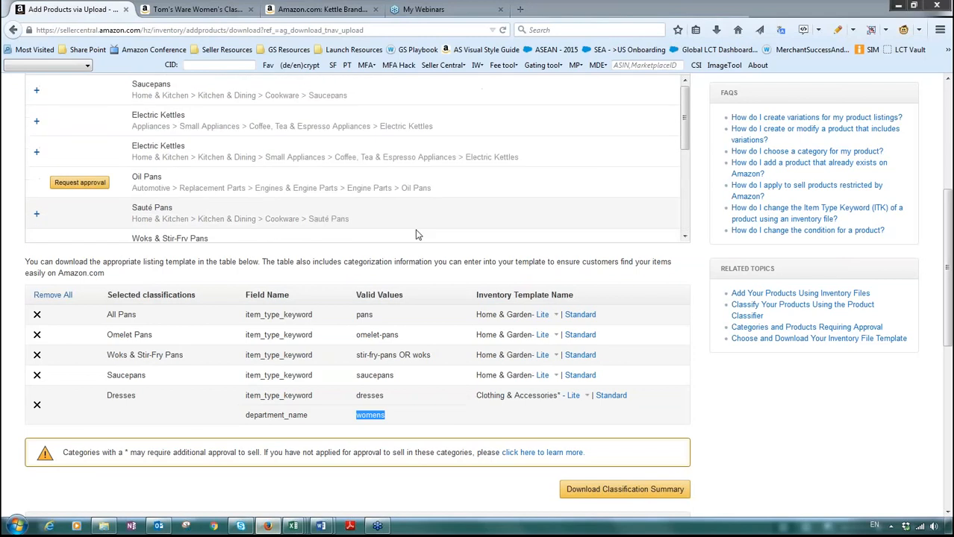
scroll(759, 358, "up", 5)
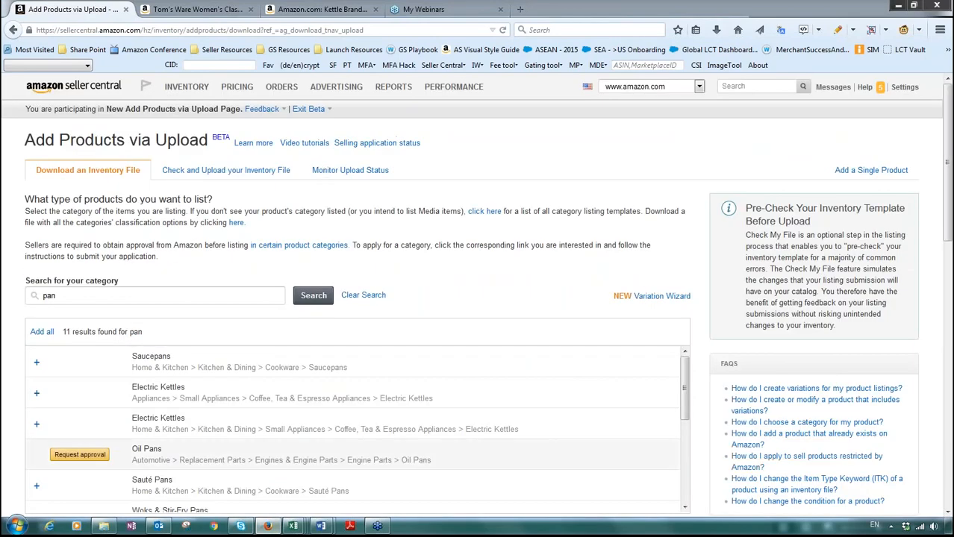
scroll(358, 426, "down", 3)
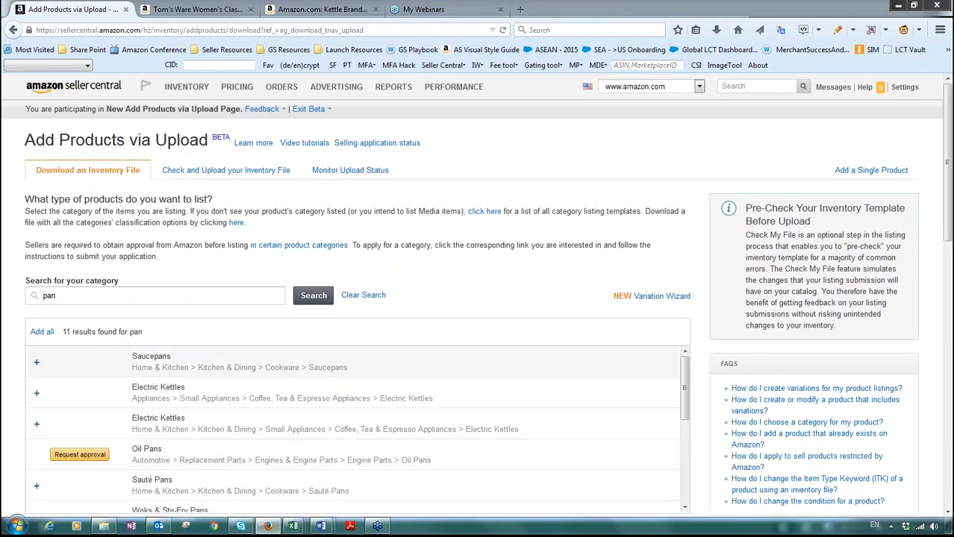
scroll(704, 243, "down", 2)
scroll(704, 244, "down", 2)
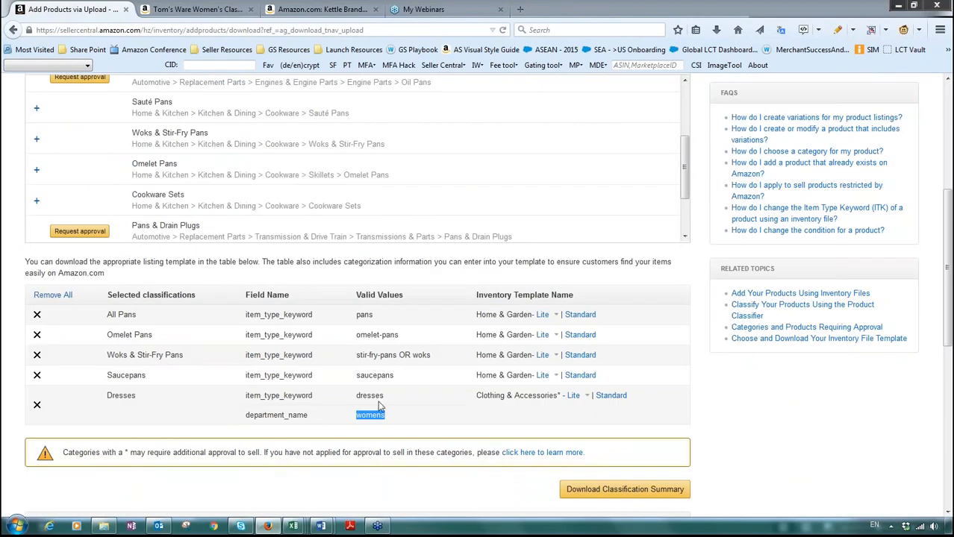
scroll(333, 396, "up", 6)
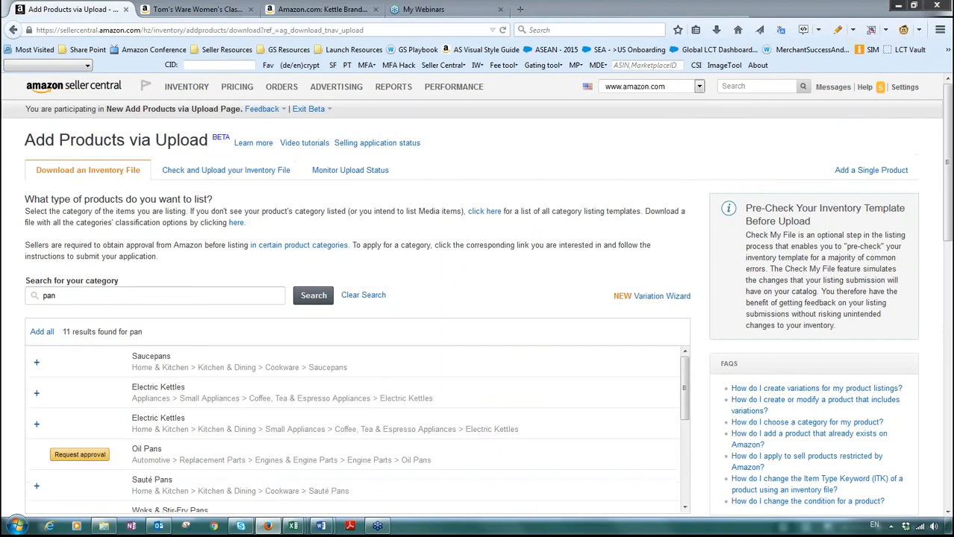
left_click(232, 176)
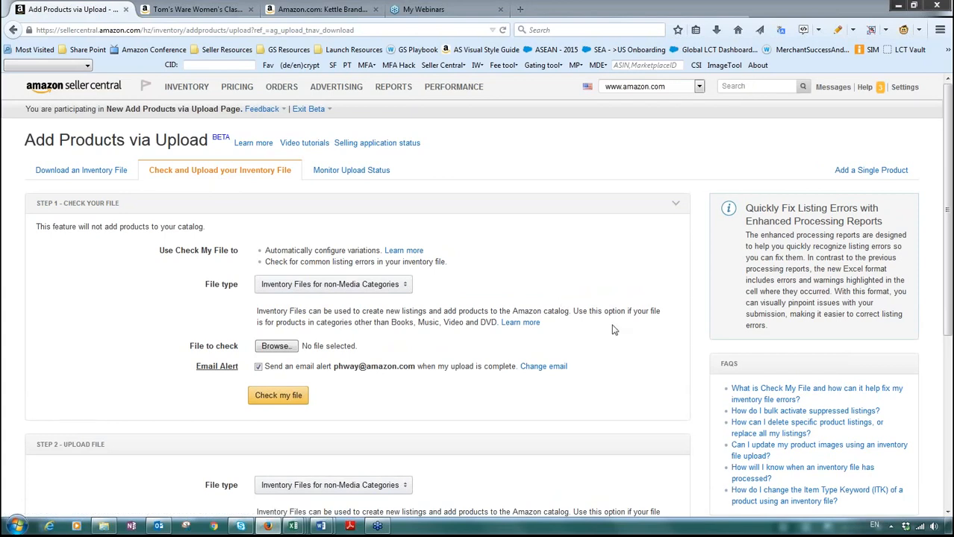
Review the file check and upload sections, expanding Purge and Replace Your Inventory to examine its options.
scroll(611, 325, "down", 2)
scroll(610, 326, "down", 2)
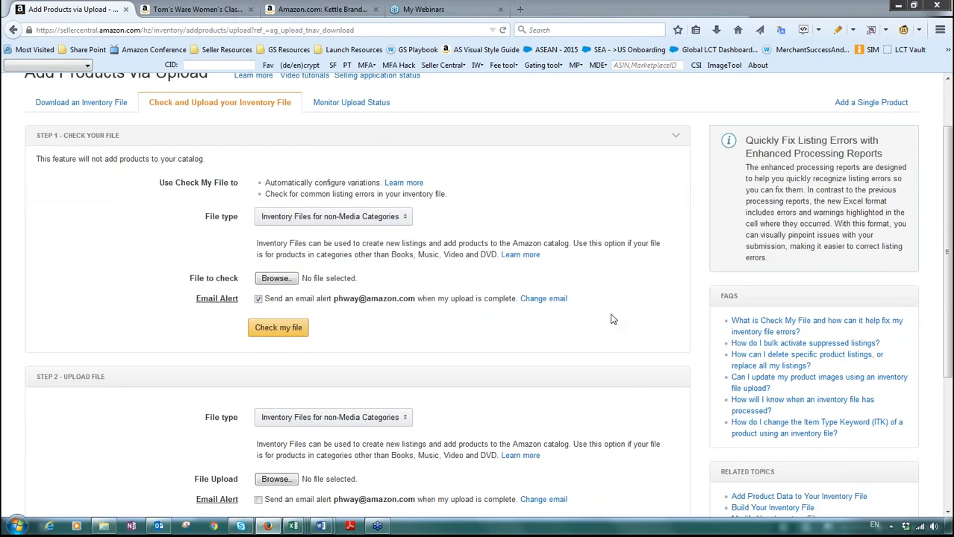
scroll(611, 320, "down", 5)
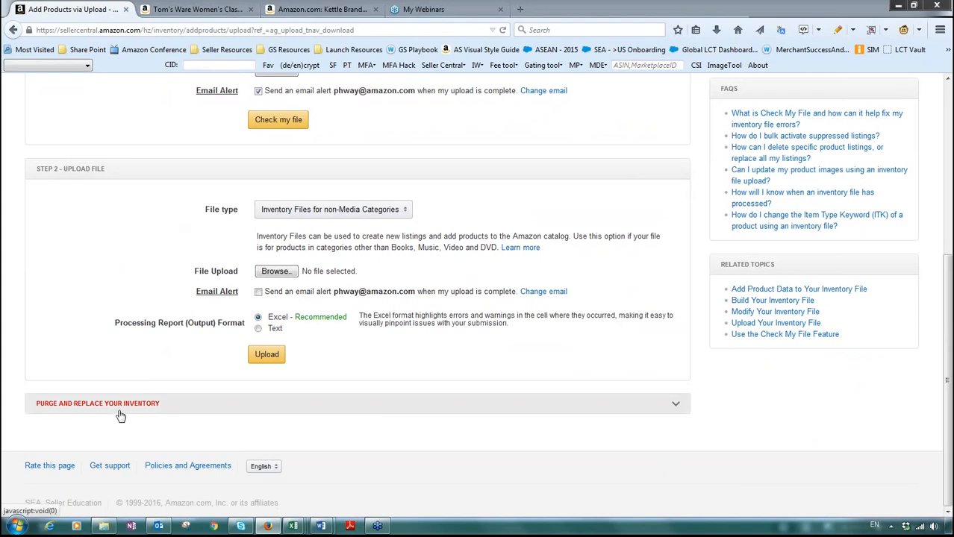
left_click(676, 405)
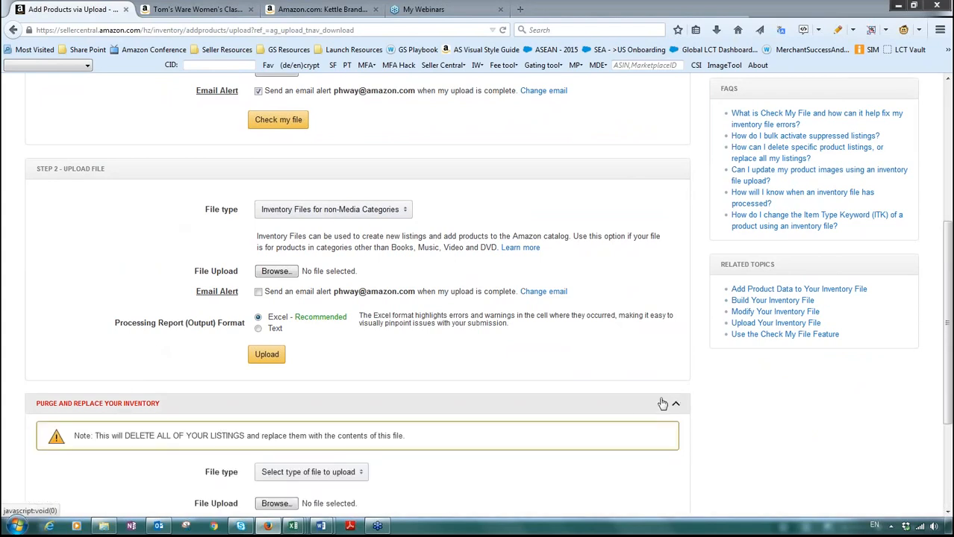
scroll(430, 350, "down", 3)
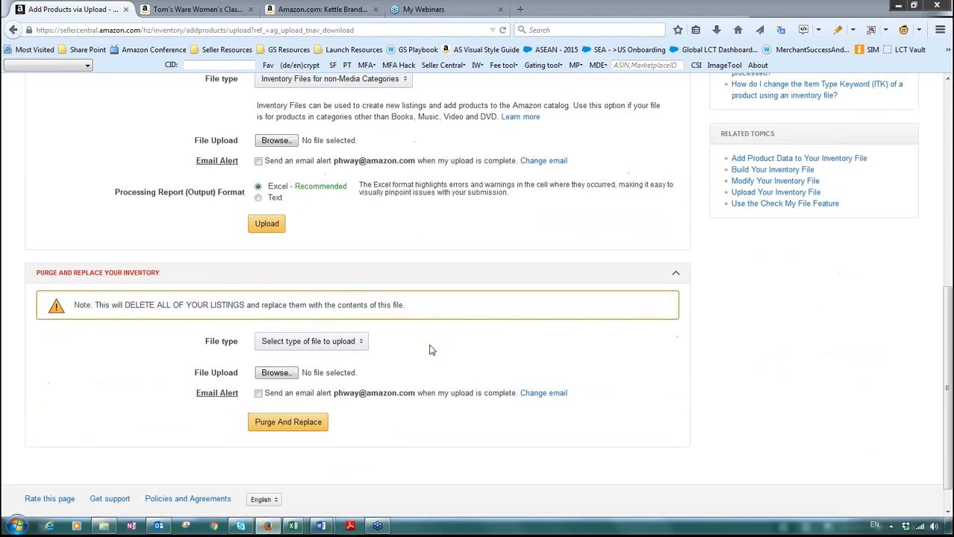
scroll(437, 350, "up", 2)
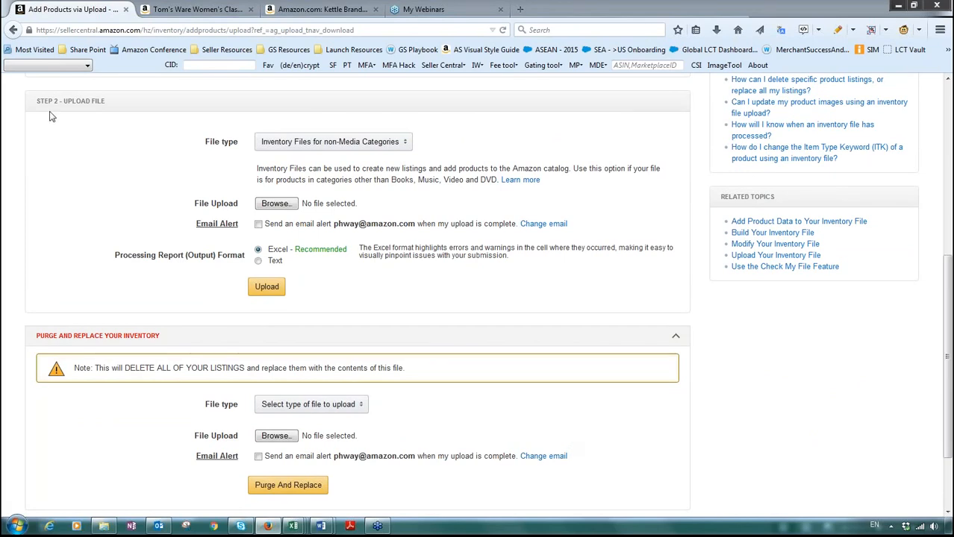
In Step 2 - Upload File, choose Inventory Files for non-Media Categories and select Webinar_Apparel Template Example - Working.txt as the upload file.
left_click(319, 144)
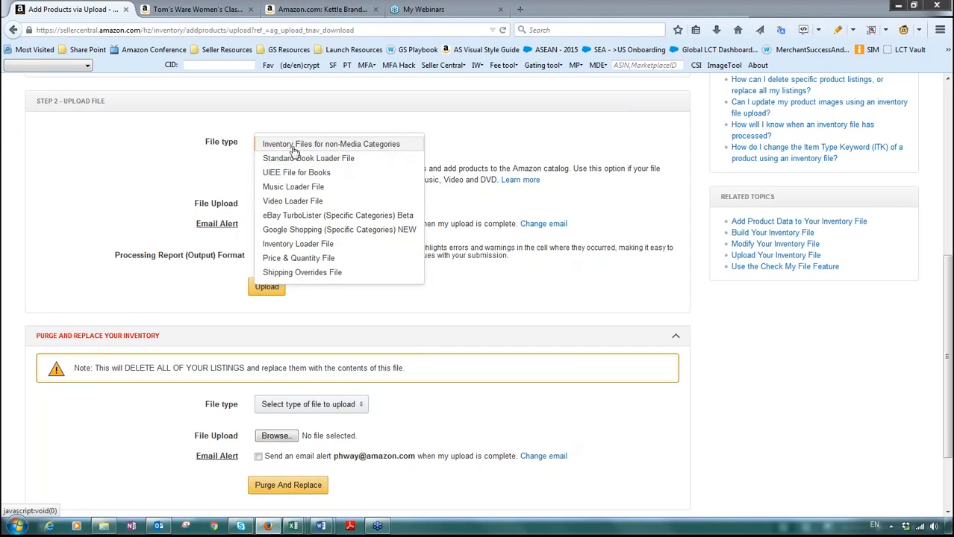
left_click(396, 146)
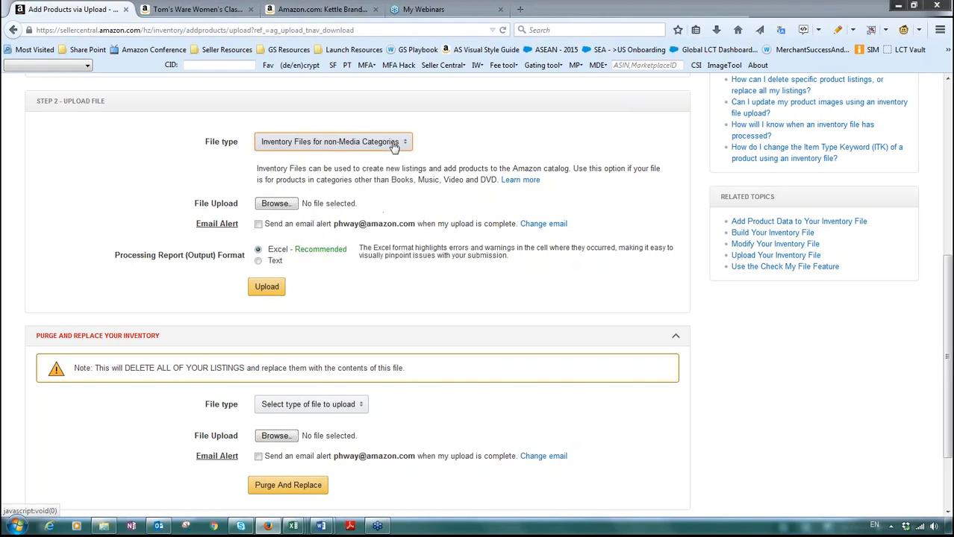
left_click(276, 204)
left_click(215, 86)
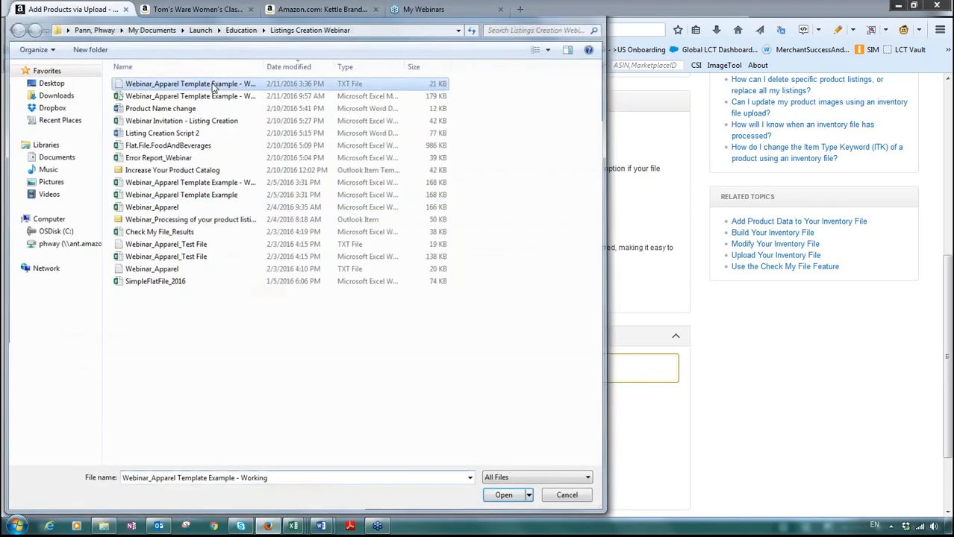
double_click(214, 86)
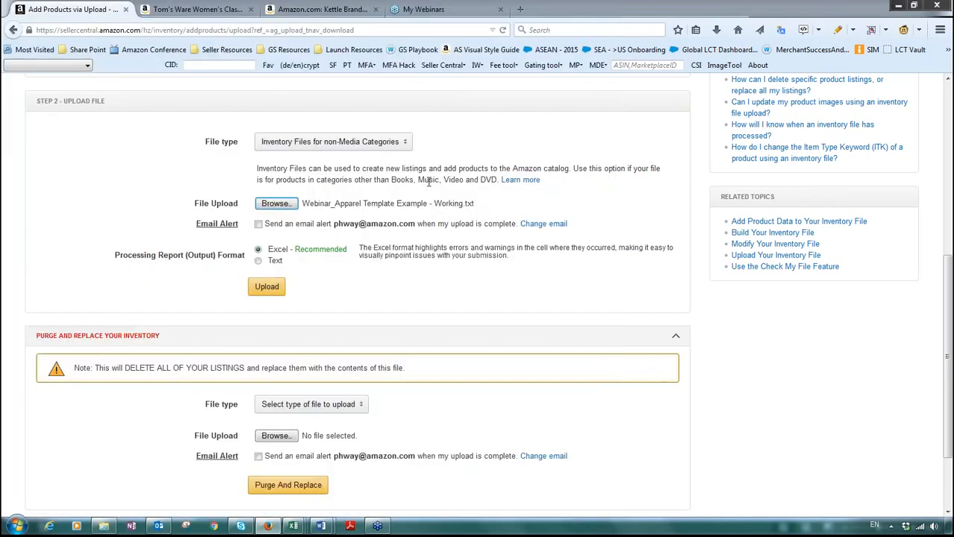
Enable the upload-complete email alert with its address opened for editing, and upload the inventory file.
left_click(258, 225)
left_click(532, 230)
left_click_drag(415, 228, 283, 218)
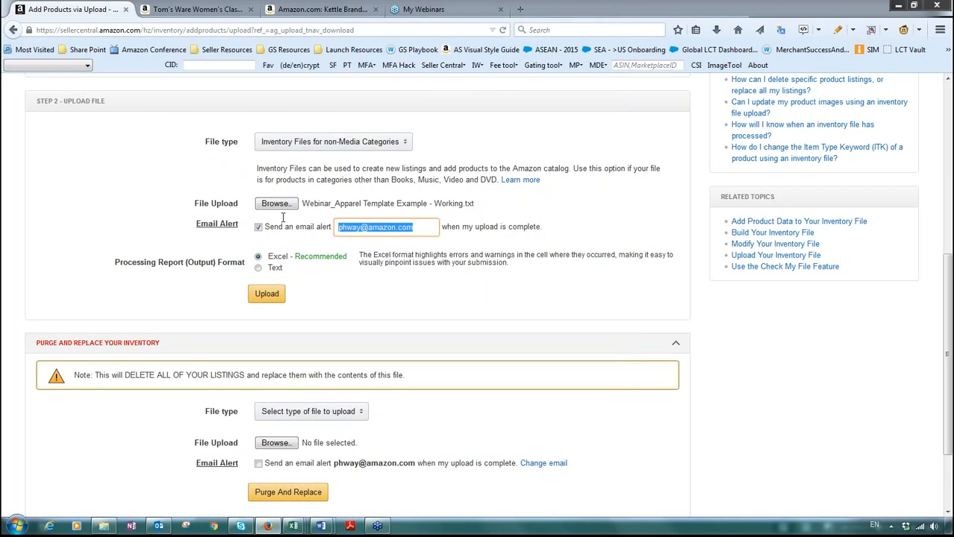
left_click(555, 220)
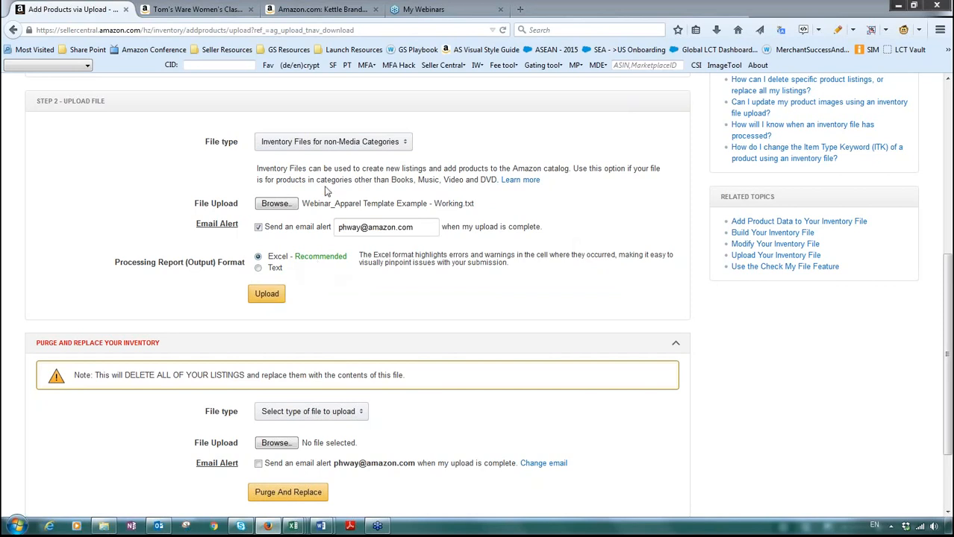
left_click(263, 299)
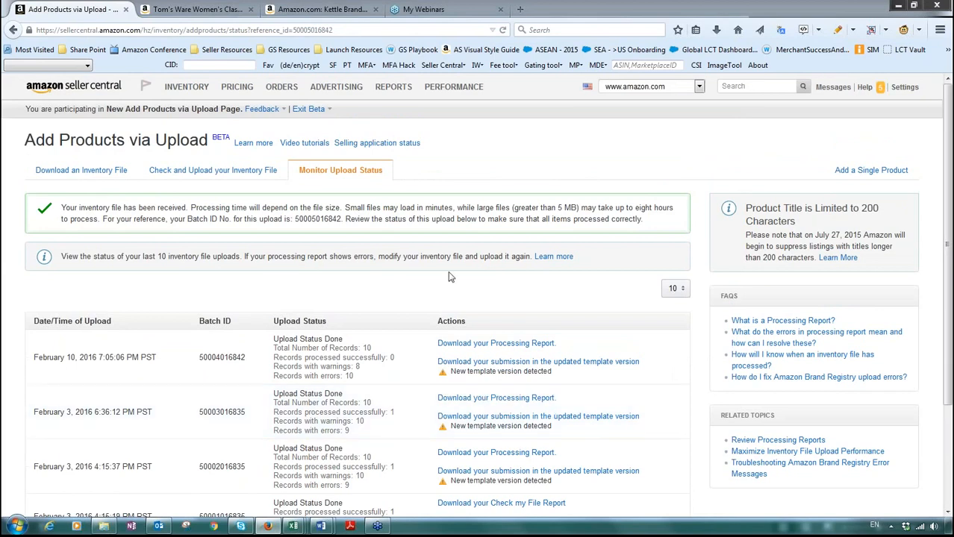
Refresh the upload status list and check the entry for the newly submitted inventory file.
scroll(314, 298, "down", 2)
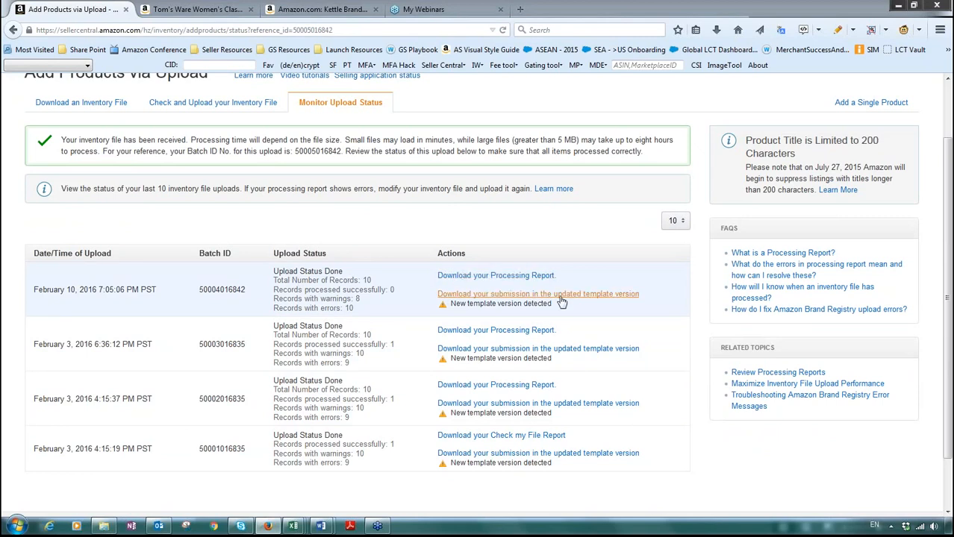
right_click(523, 229)
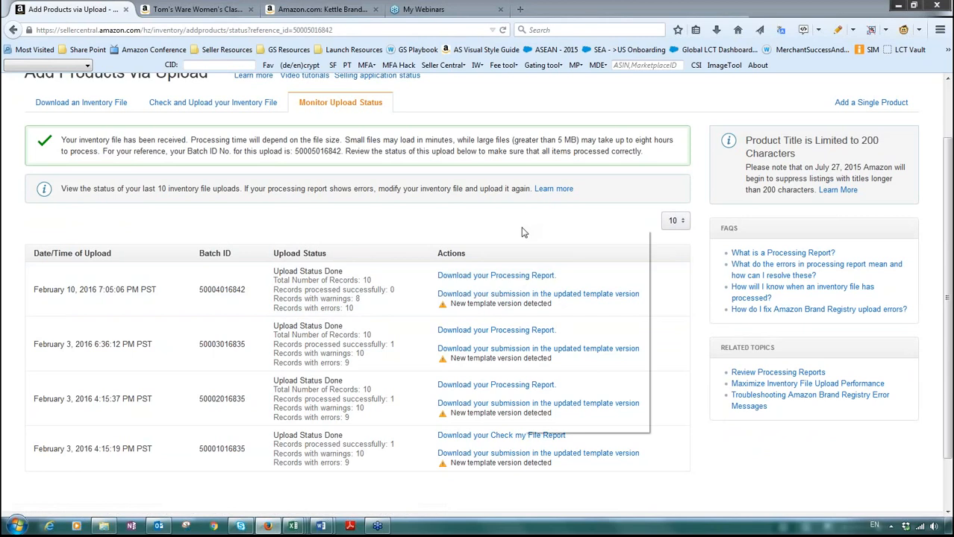
left_click(601, 241)
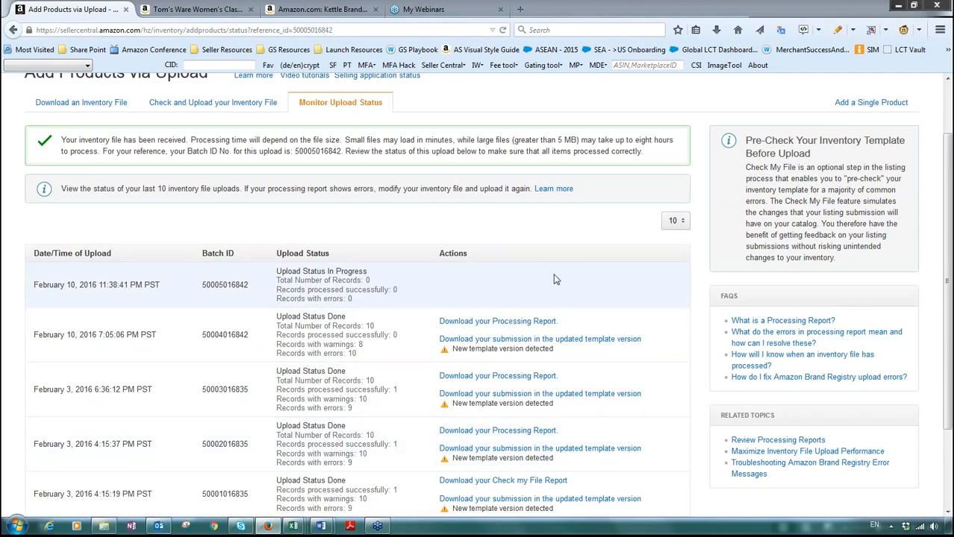
From the Listings Creation Webinar folder, open the saved Outlook message Webinar_Processing of your product listings on Amazon is complete.
left_click(104, 527)
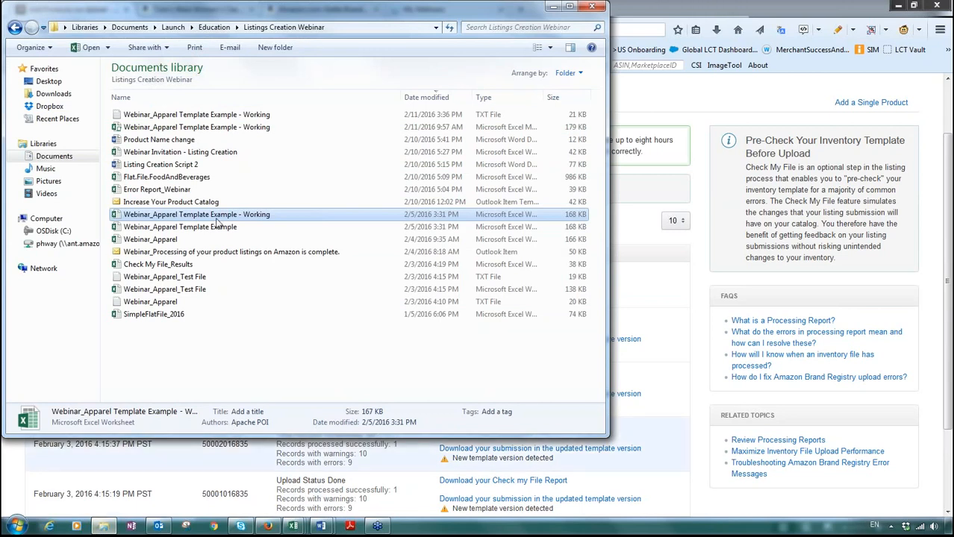
double_click(196, 251)
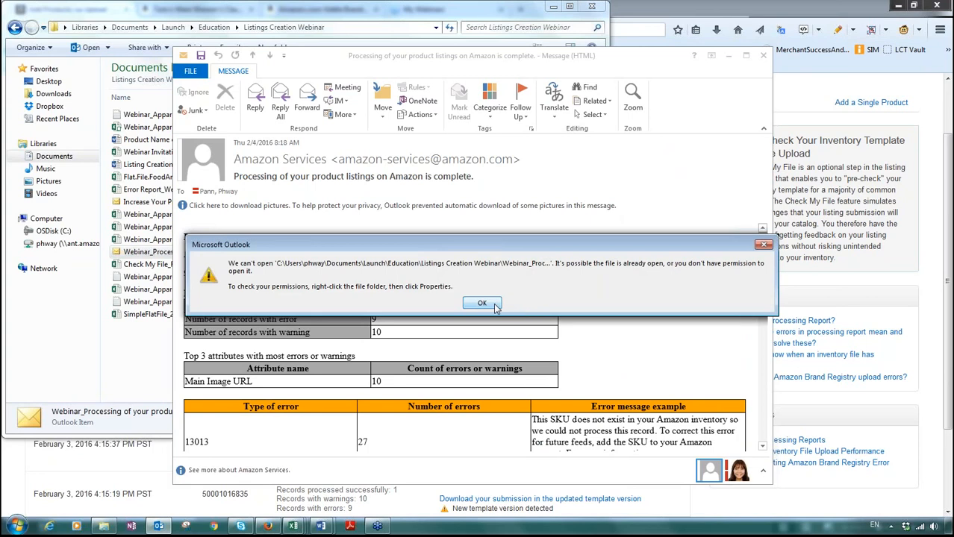
left_click(495, 305)
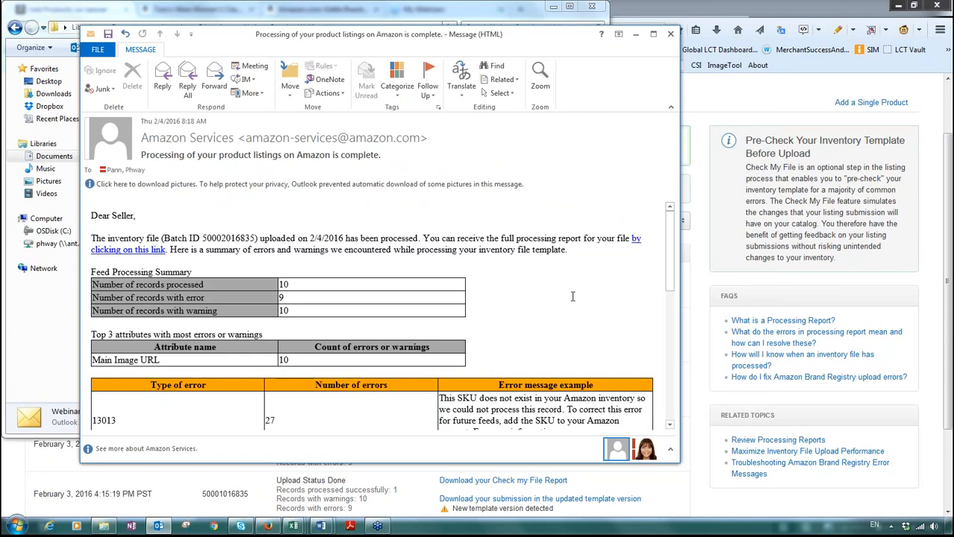
Review the feed processing summary and the error and warning tables in the processing-complete email.
scroll(572, 296, "down", 8)
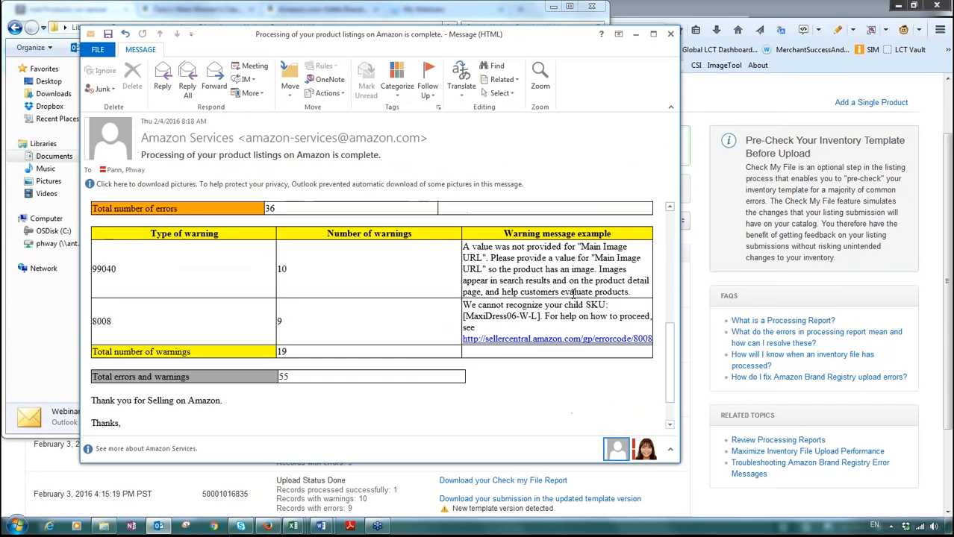
scroll(574, 295, "up", 8)
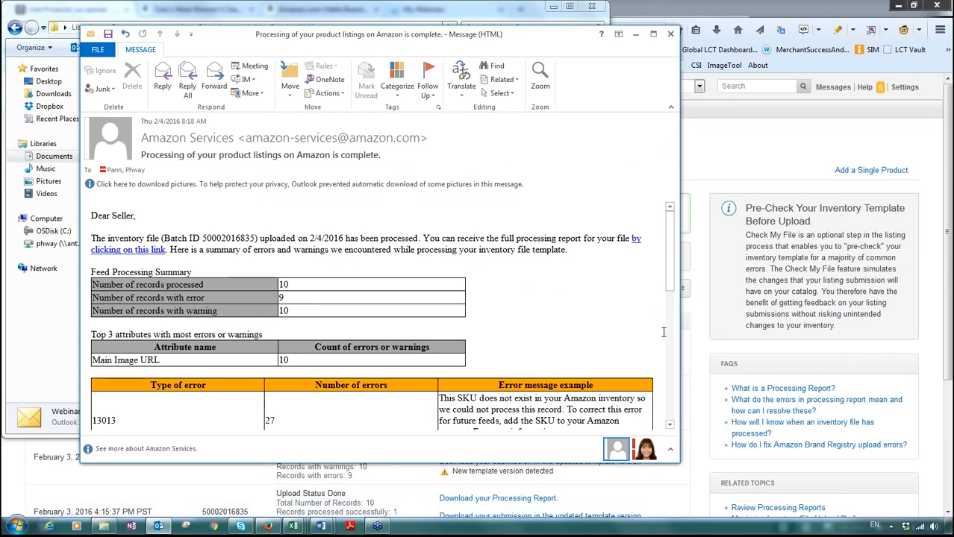
left_click(403, 8)
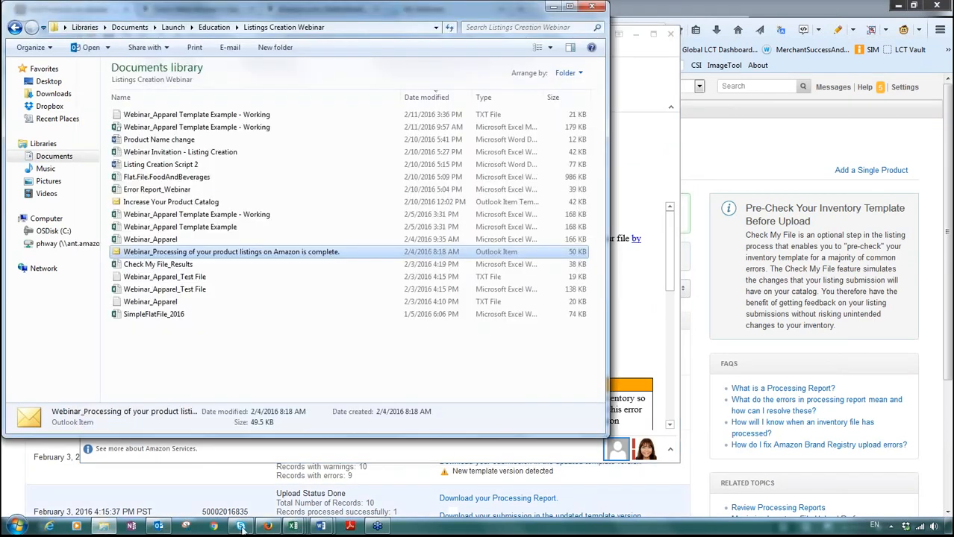
Switch to the Error_Report_Webinar workbook in Excel and read through its Instructions sheet.
mouse_move(293, 527)
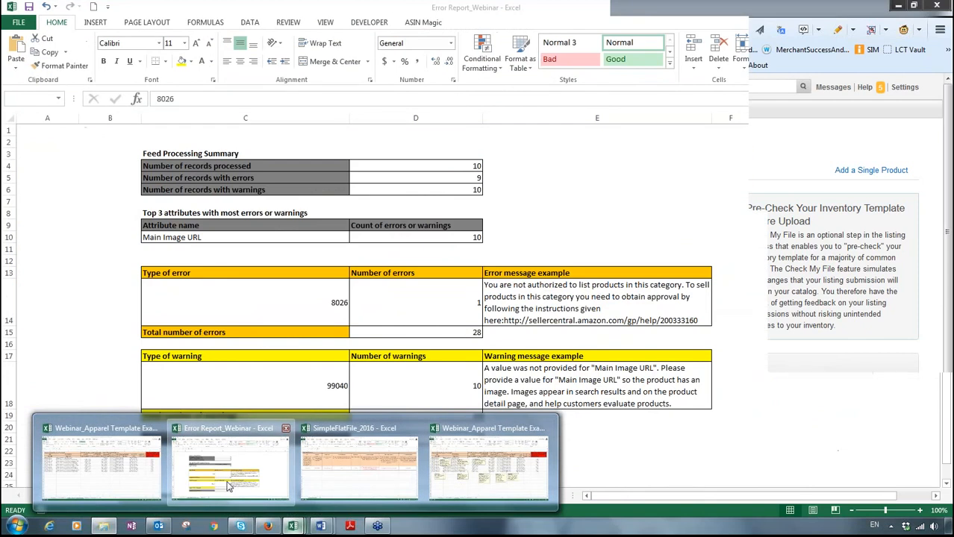
left_click(228, 486)
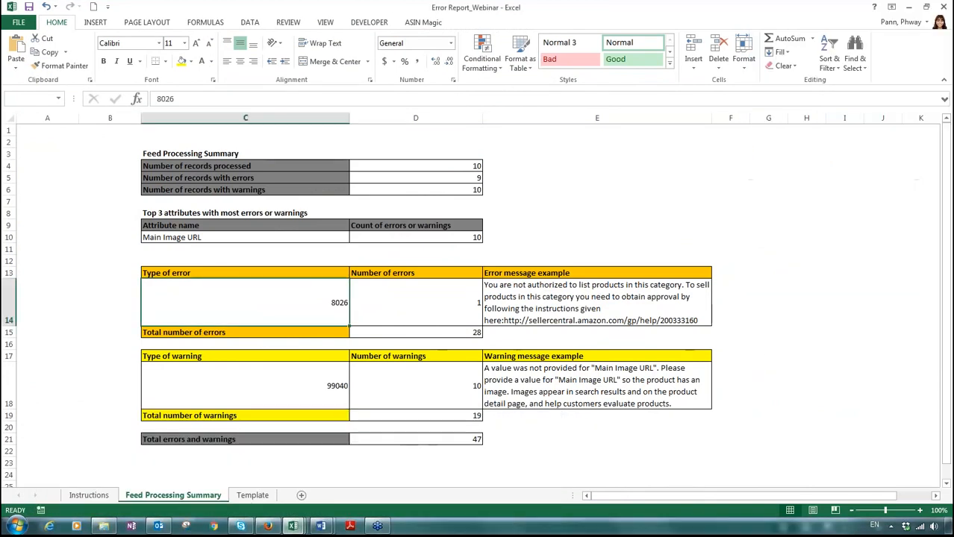
left_click(89, 495)
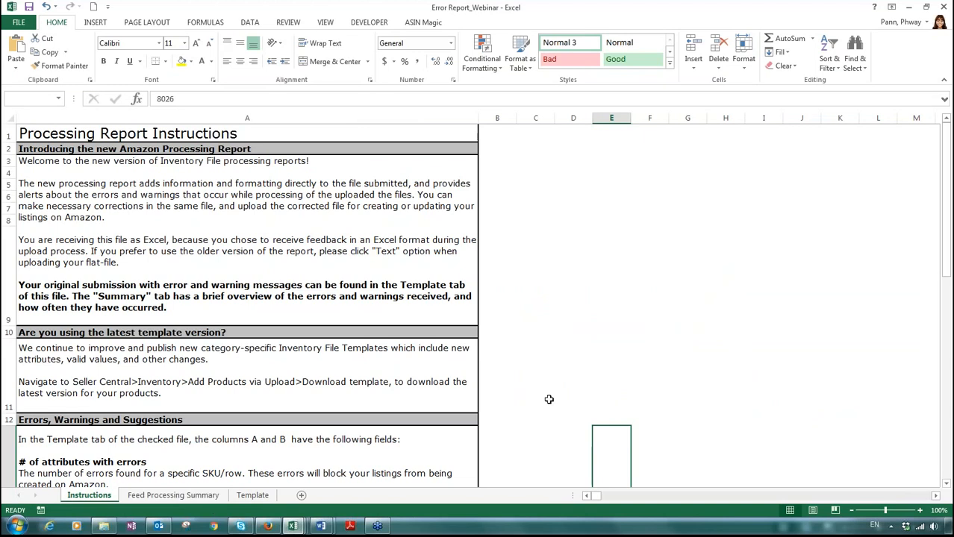
scroll(547, 395, "down", 4)
scroll(547, 394, "up", 5)
On the Feed Processing Summary sheet, check the error and warning rows and expand the formula bar to read error 8026's full message.
left_click(170, 495)
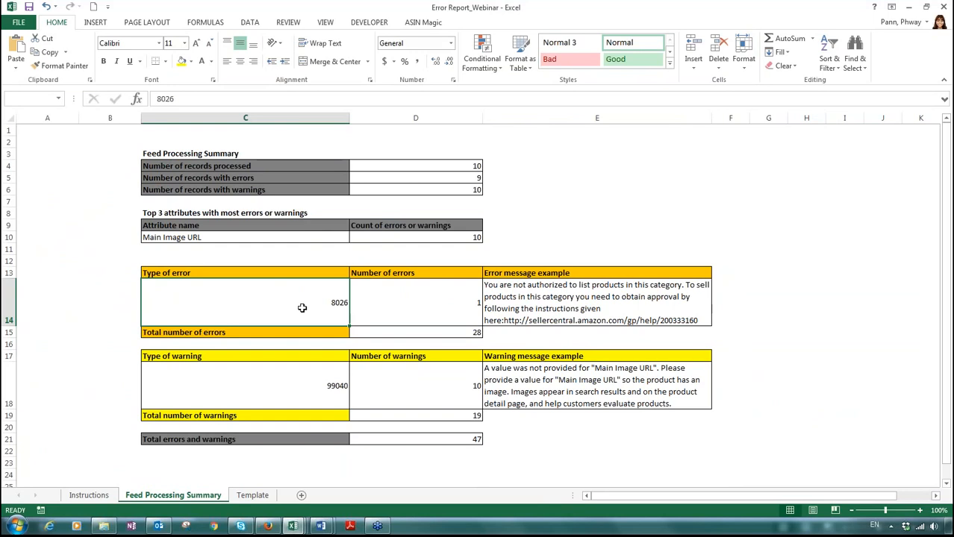
left_click(407, 306)
left_click(324, 377)
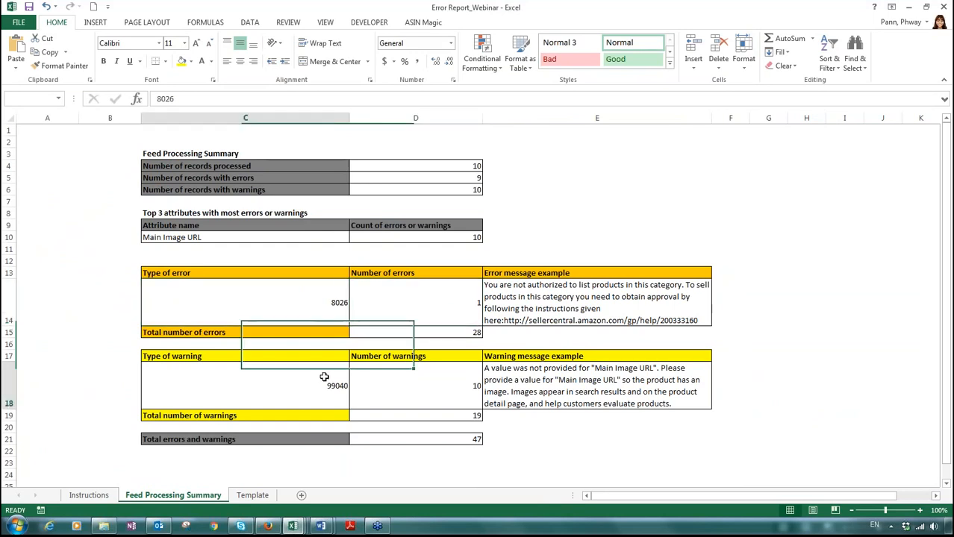
left_click(403, 386)
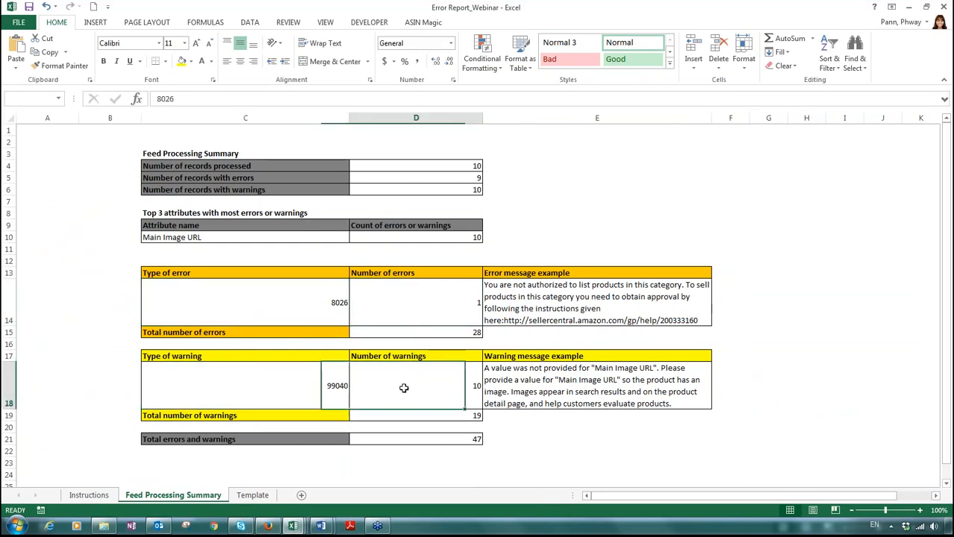
left_click(589, 288)
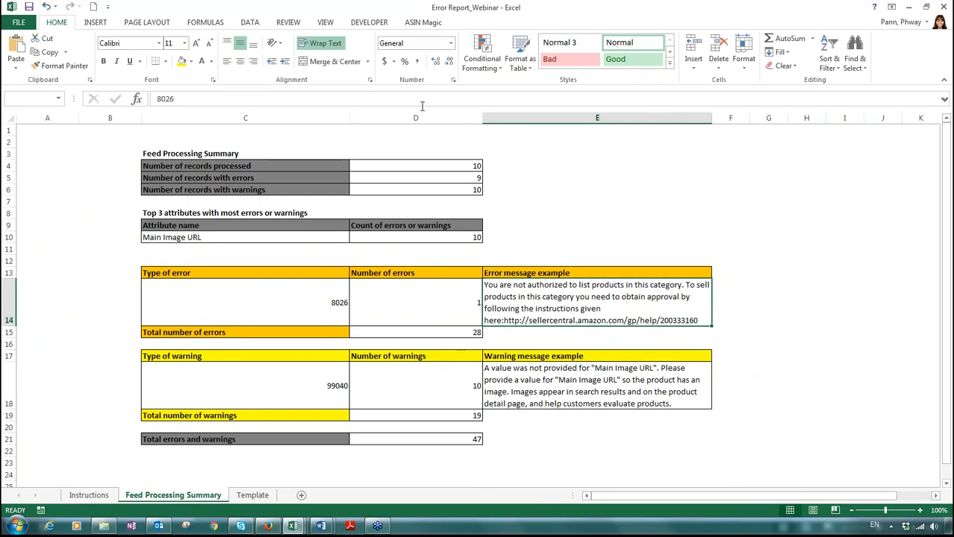
left_click_drag(422, 106, 454, 155)
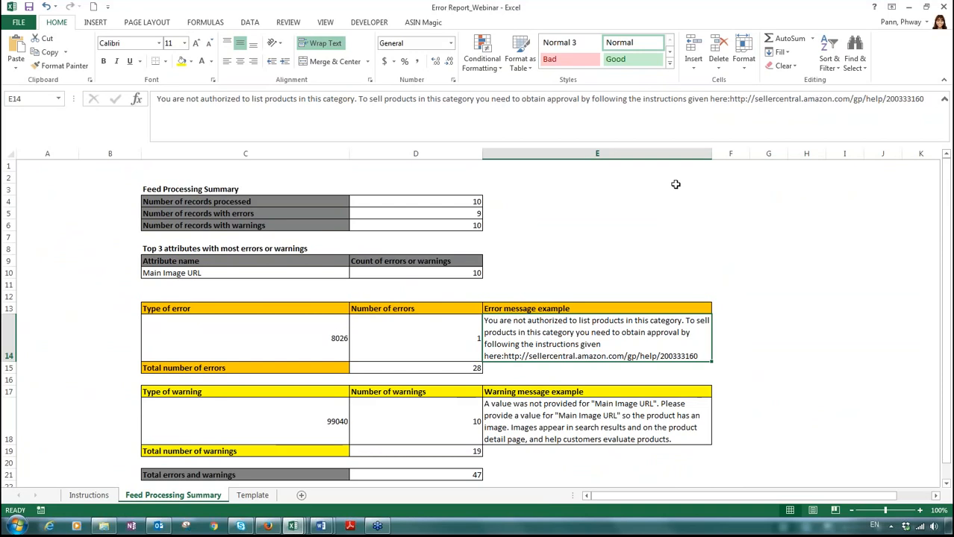
Copy the Seller Central help link from the end of the error 8026 message in cell E14.
left_click_drag(730, 98, 729, 121)
key("ctrl+c")
key("alt+Tab")
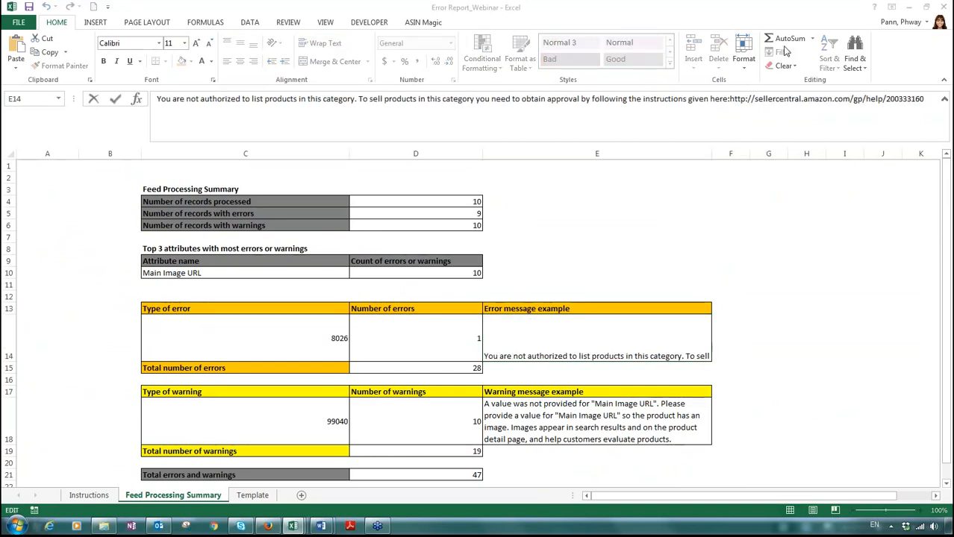
right_click(751, 99)
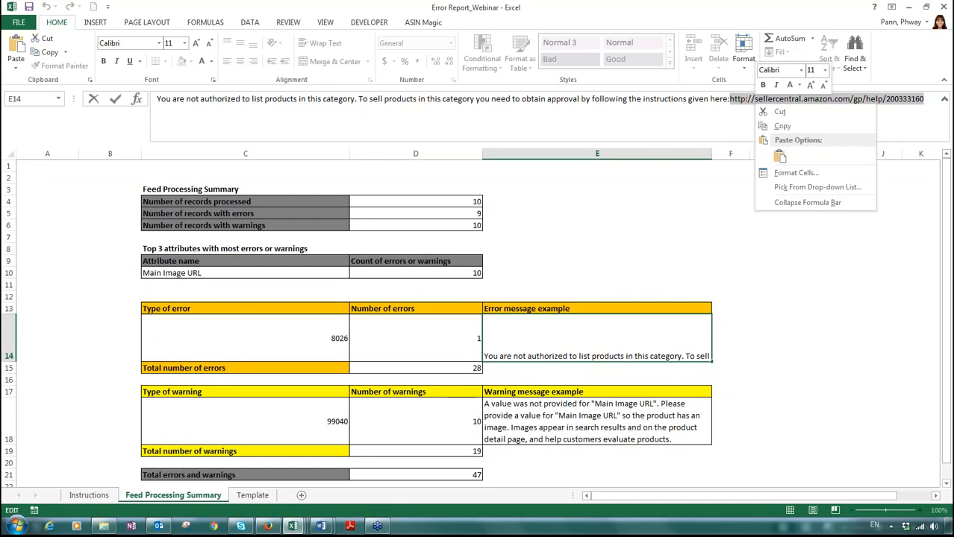
left_click(769, 126)
In Firefox, load the copied help link in place of the Kettle Brand product page and review the categories requiring approval.
left_click(268, 528)
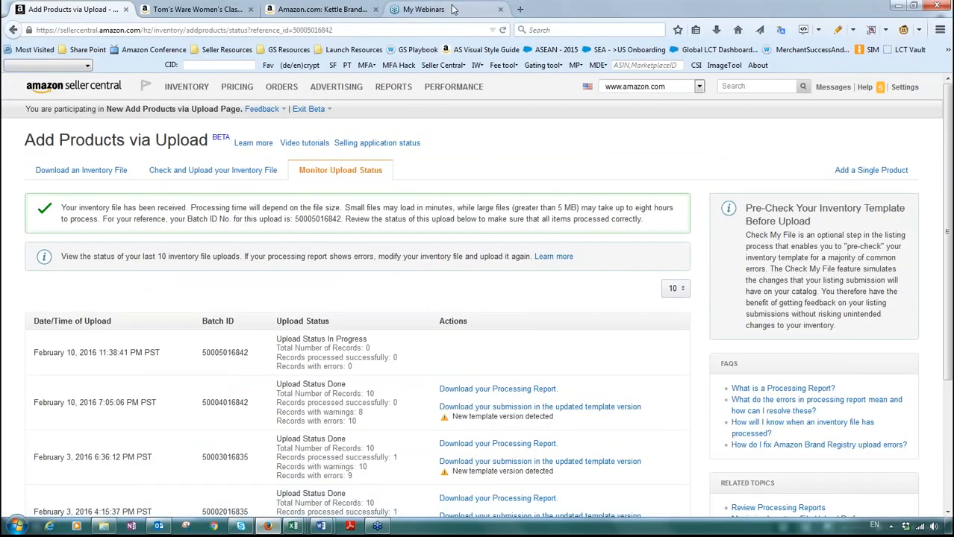
left_click(520, 10)
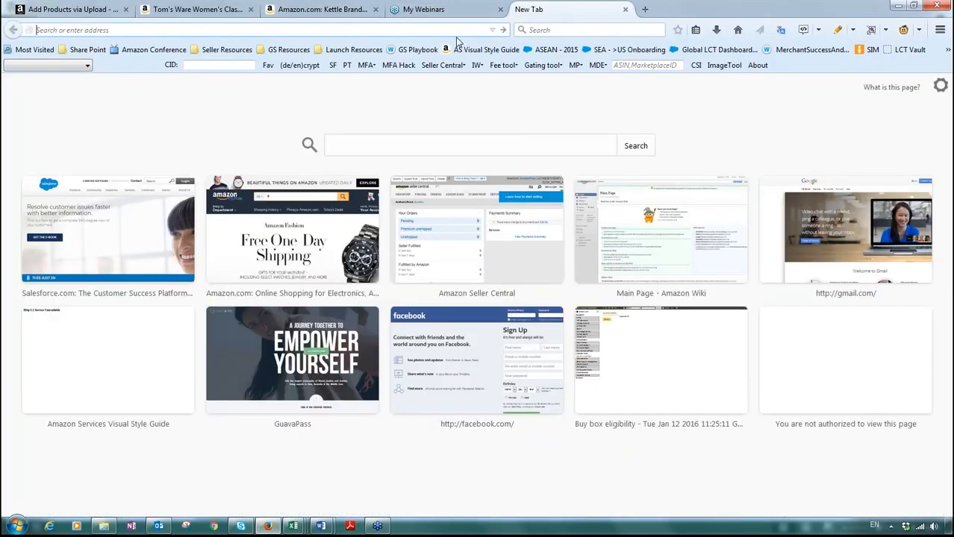
key("ctrl+f")
left_click(323, 10)
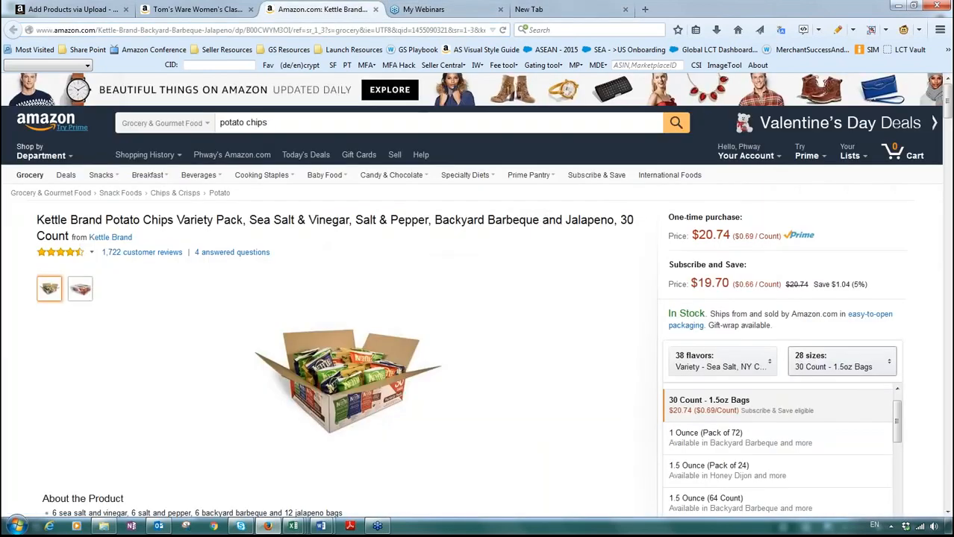
key("ctrl+l")
key("ctrl+v")
key("Return")
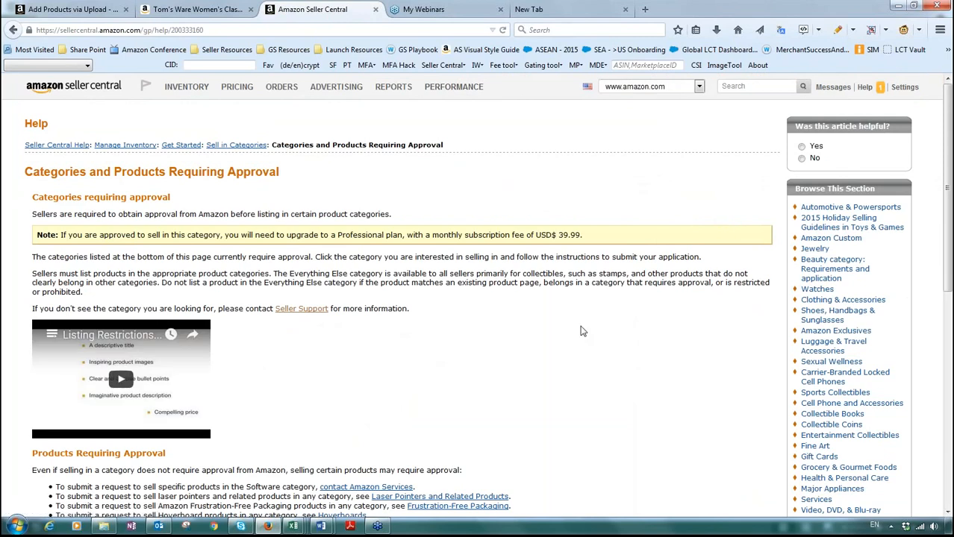
scroll(583, 331, "down", 10)
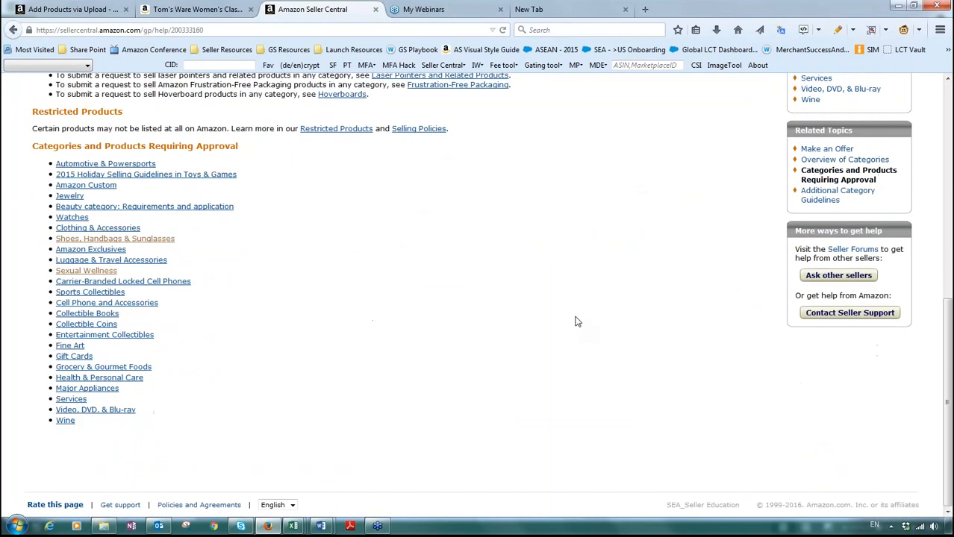
scroll(575, 322, "up", 12)
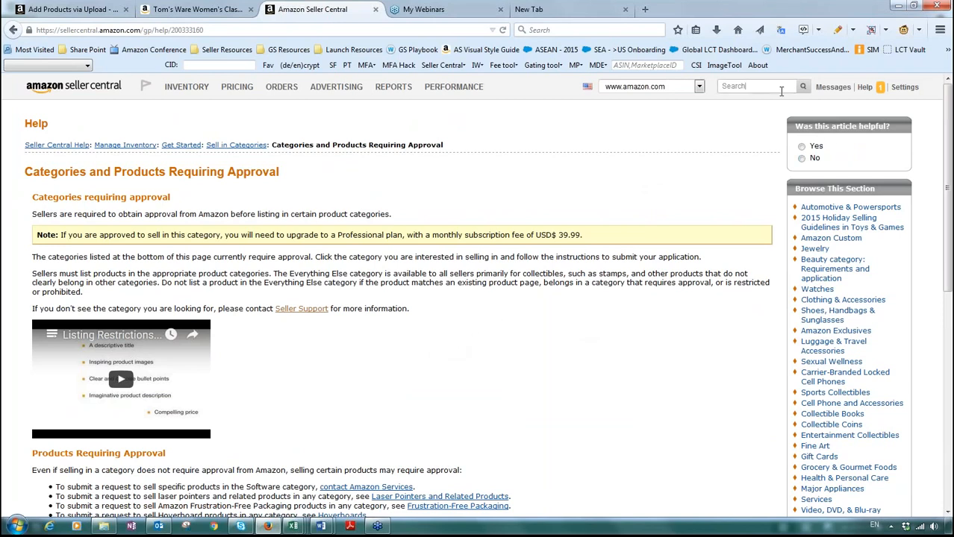
From the Outlook processing email, open the error 13013 help link and browse through Error 13001 to the Error Code Explanations list.
left_click(160, 527)
scroll(538, 352, "down", 5)
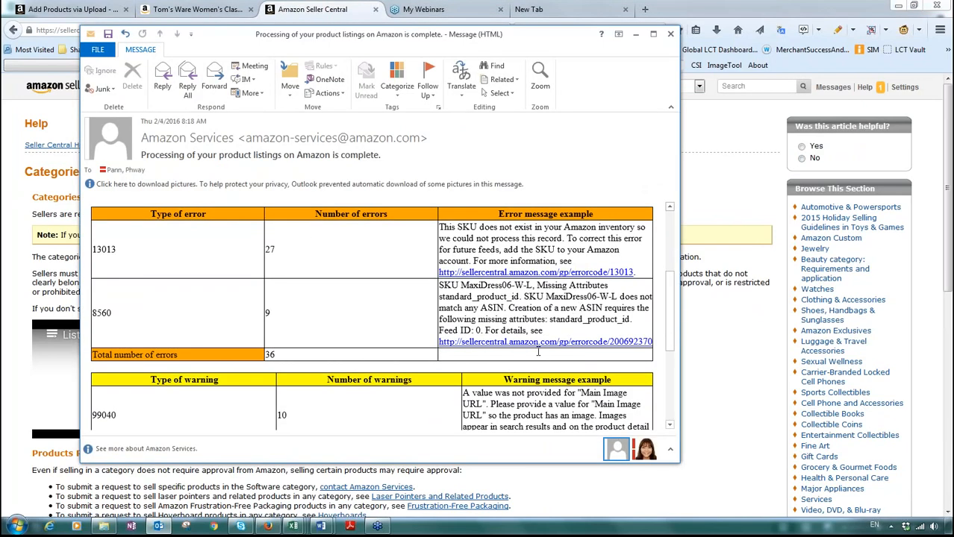
left_click(565, 272)
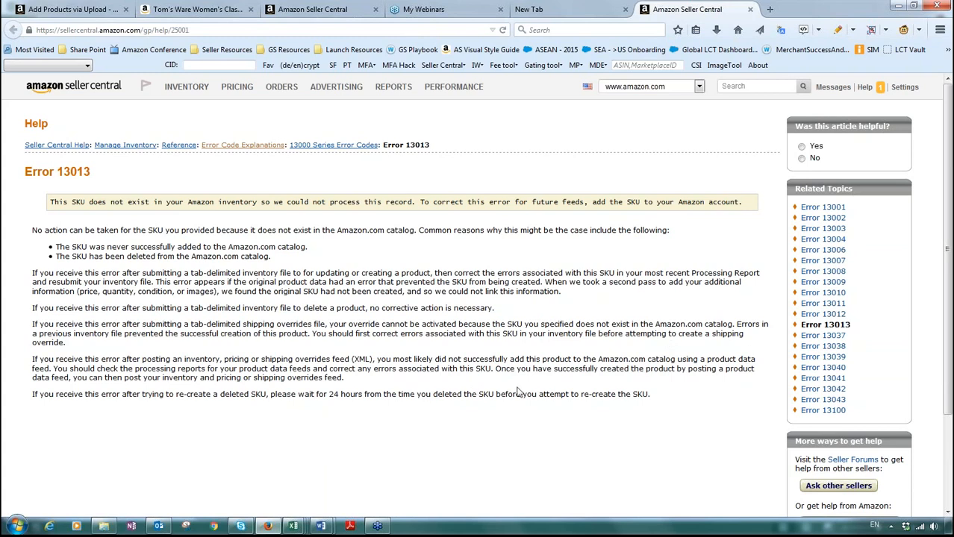
left_click(839, 209)
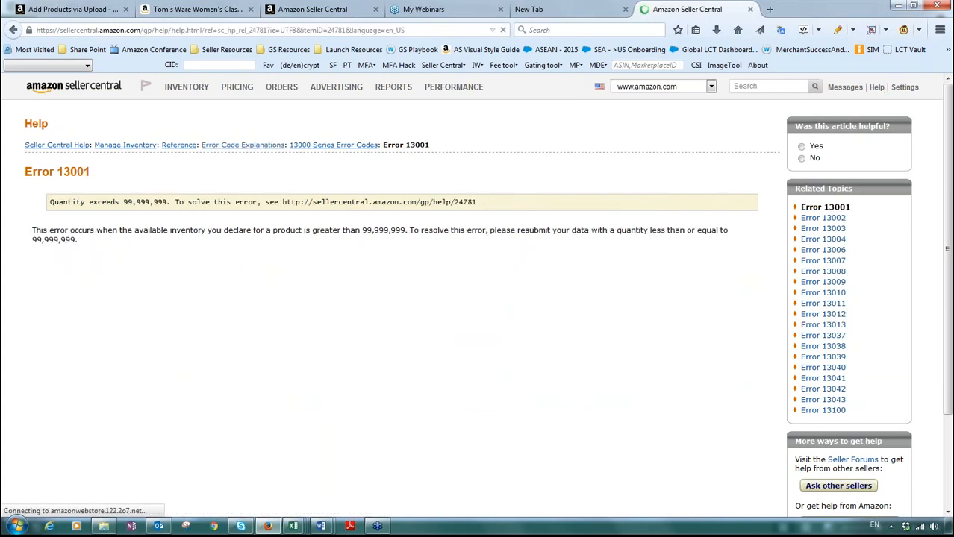
left_click(247, 147)
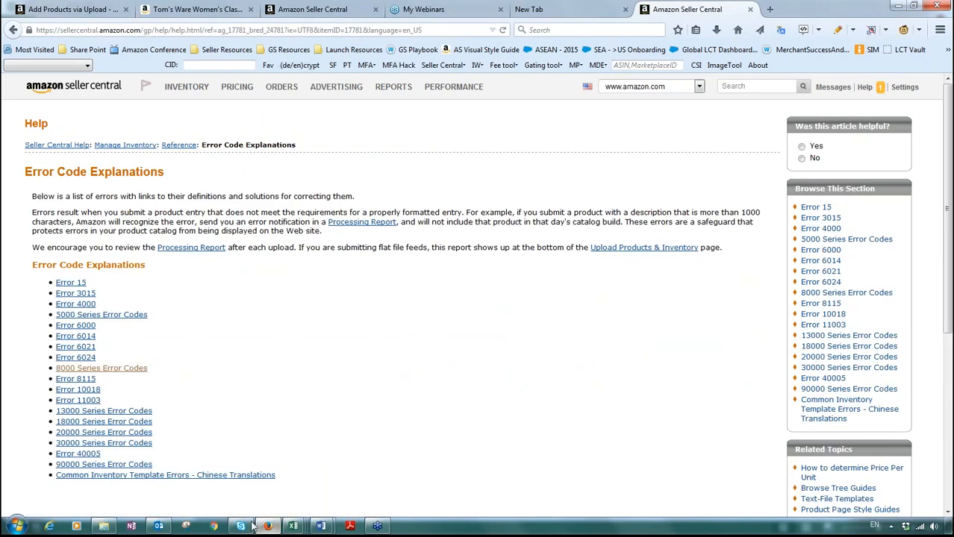
left_click(757, 90)
left_click(451, 456)
Return to the Error_Report_Webinar workbook in Excel and exit editing of the error message cell by selecting empty cell H17.
mouse_move(293, 527)
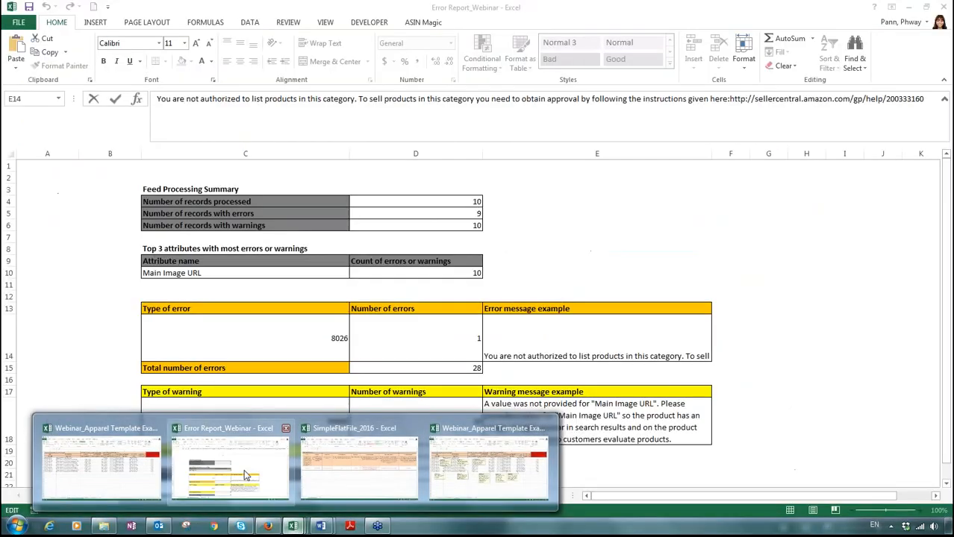
left_click(246, 475)
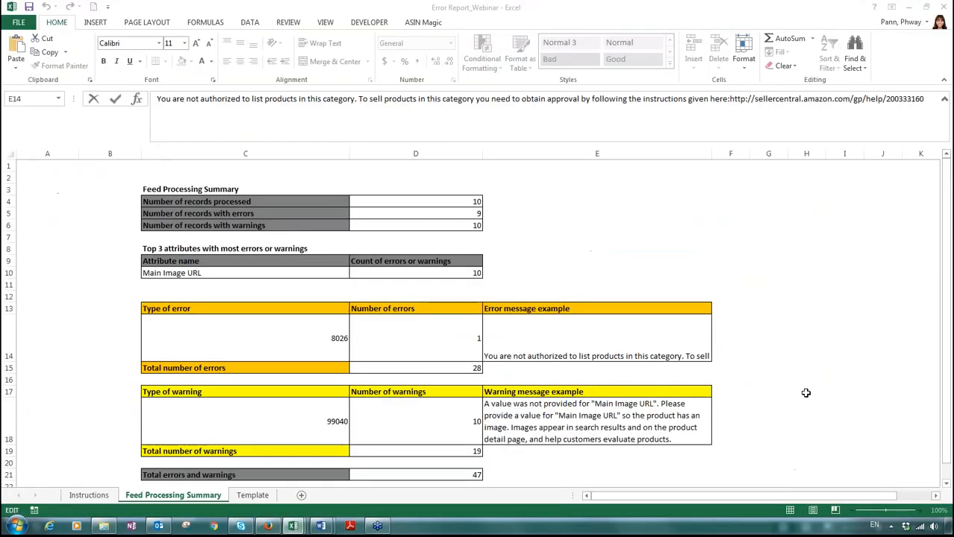
left_click(805, 392)
scroll(825, 386, "down", 3)
scroll(409, 421, "up", 3)
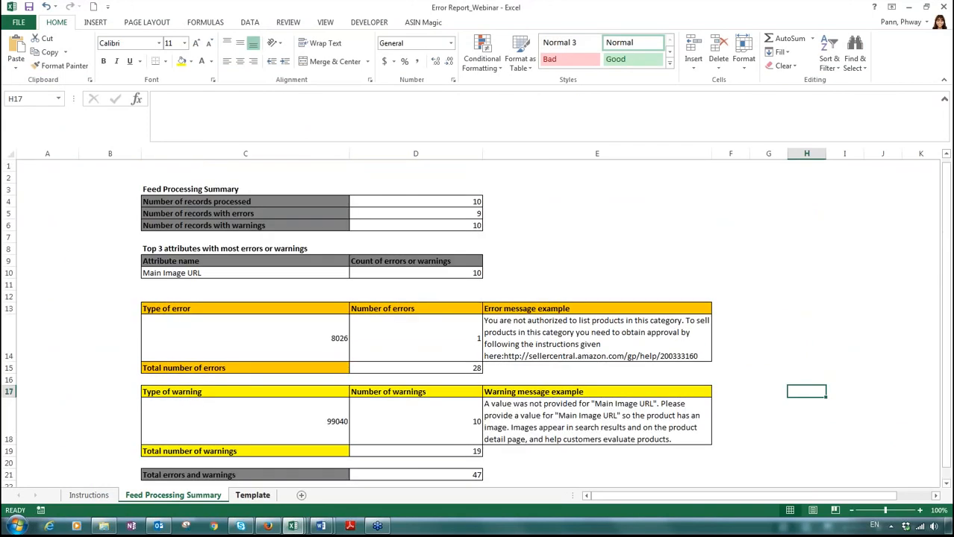
Open the report's Template sheet and widen the SKU column to fit its contents.
left_click(262, 498)
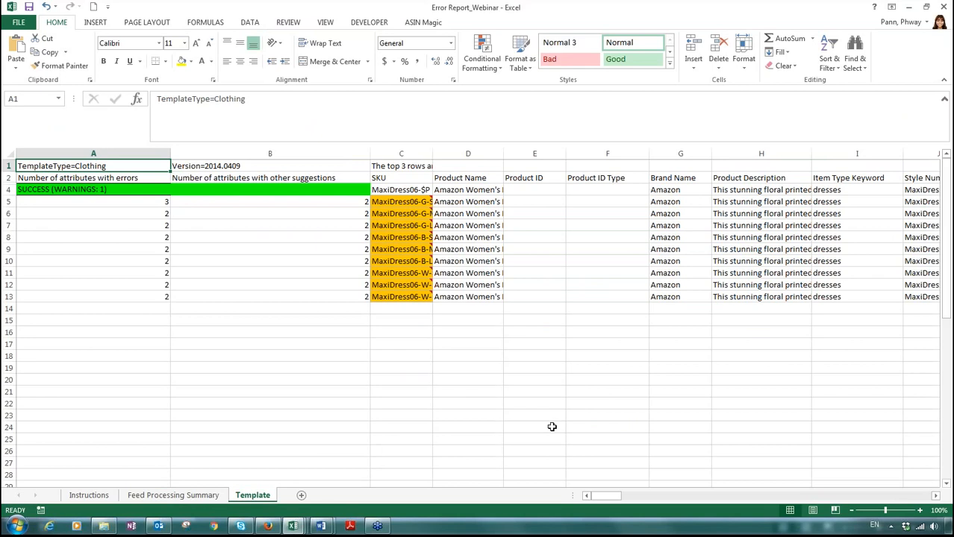
left_click(493, 389)
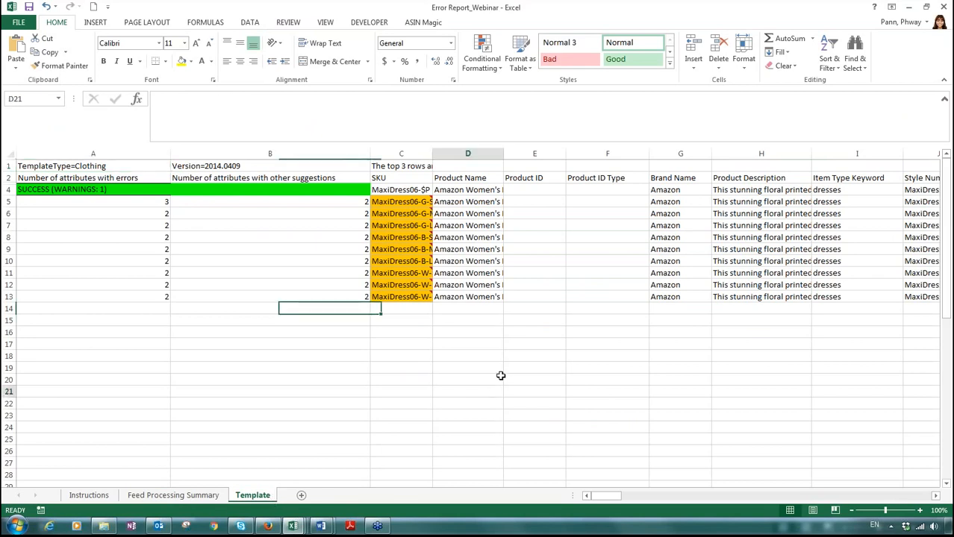
double_click(430, 151)
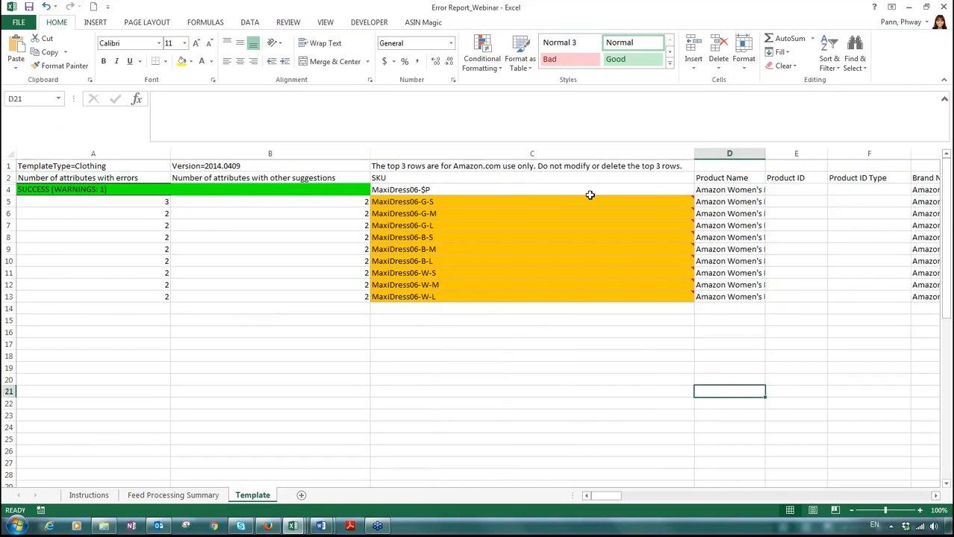
Examine the error comments attached to the orange-highlighted MaxiDress06 SKU cells on the Template sheet.
mouse_move(591, 198)
mouse_move(435, 277)
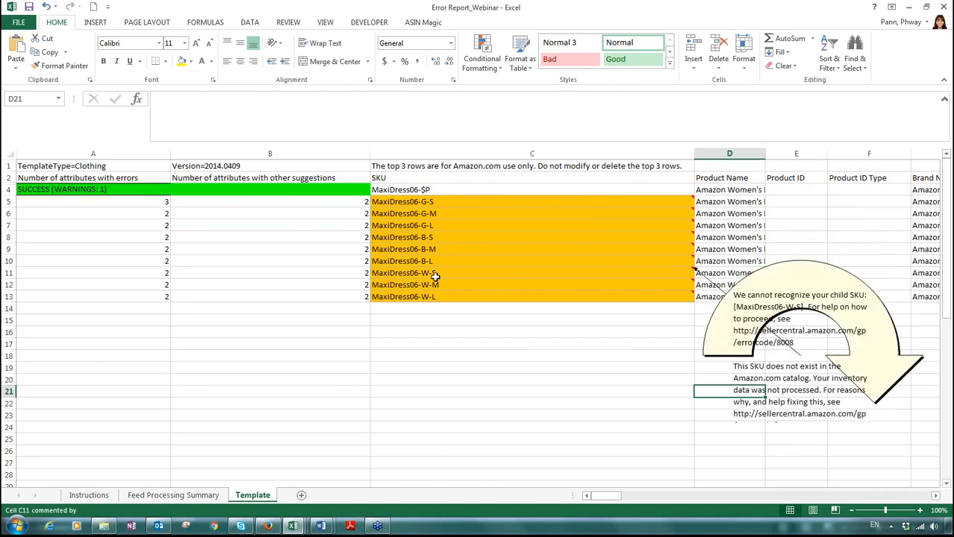
left_click(473, 281)
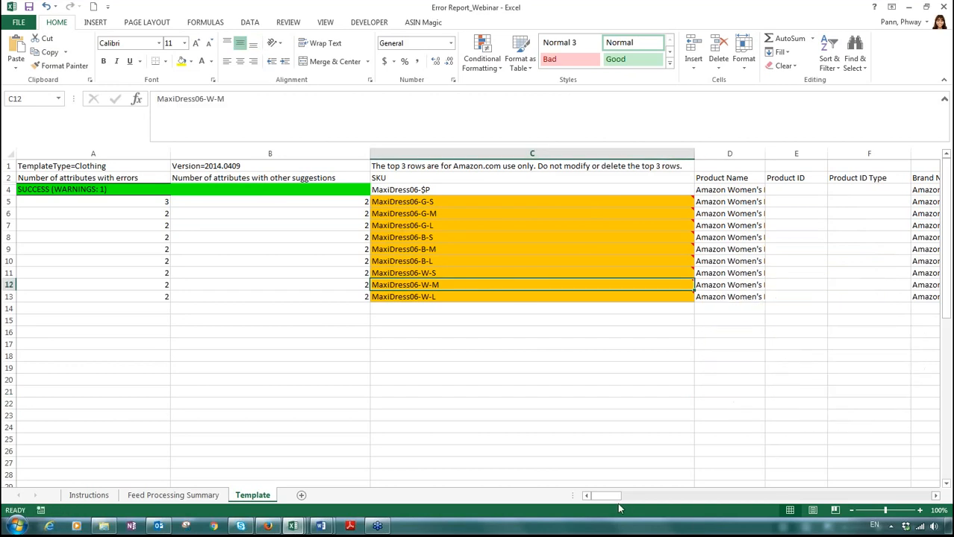
left_click_drag(609, 496, 529, 512)
left_click_drag(389, 416, 351, 418)
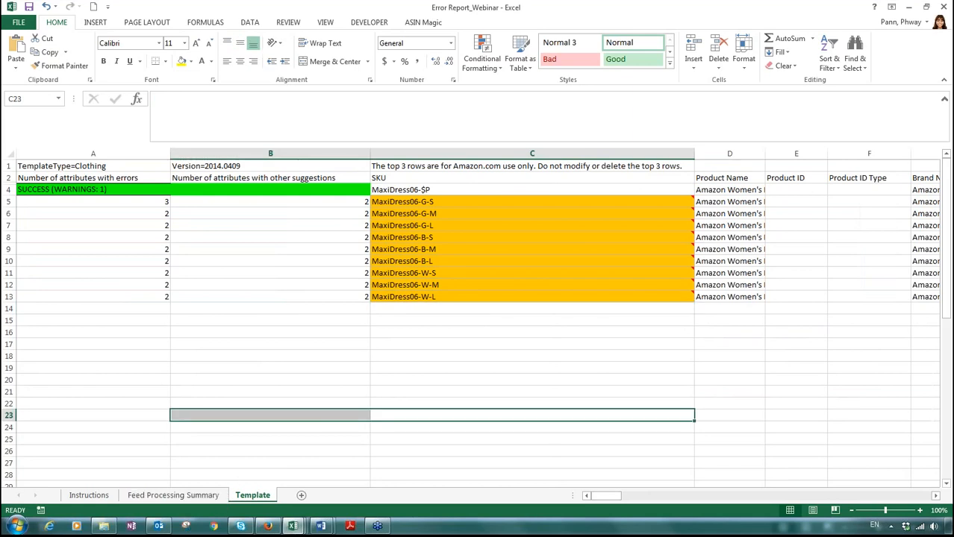
Switch back to Add Products via Upload in Firefox and open the Check and Upload your Inventory File page.
left_click(269, 528)
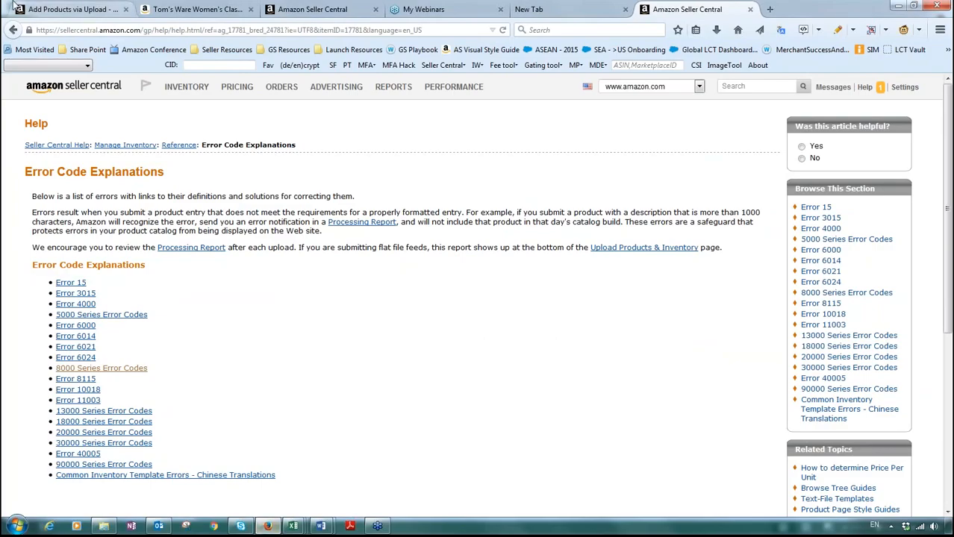
left_click(71, 9)
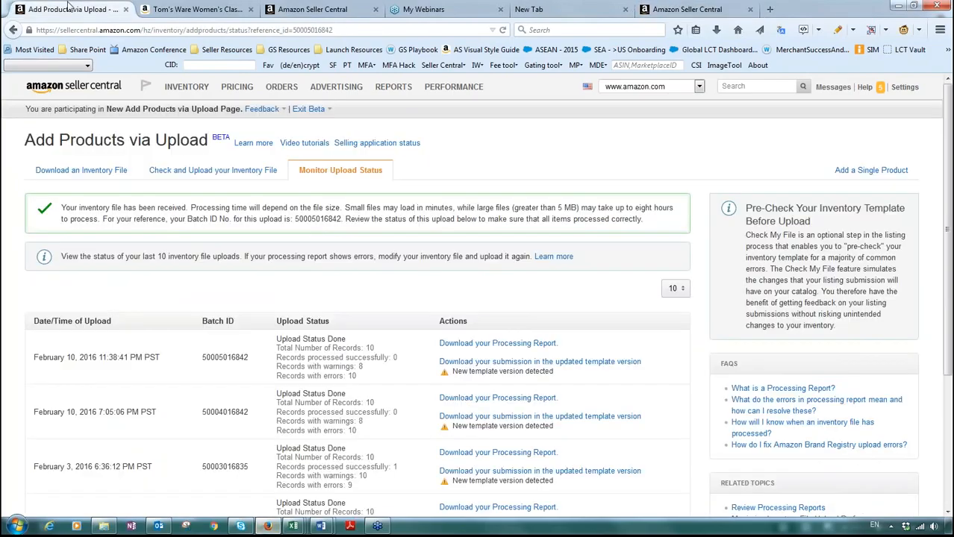
left_click(270, 177)
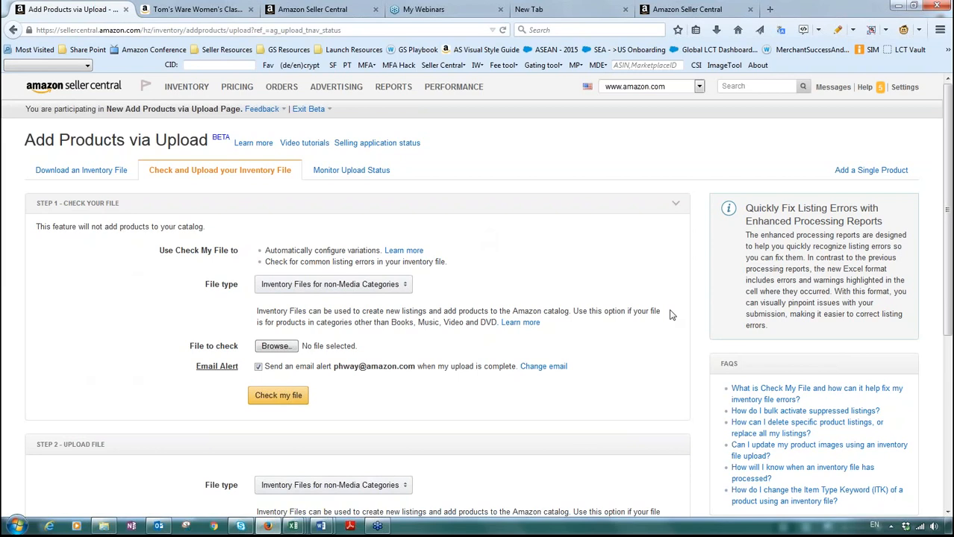
Choose Webinar_Apparel Template Example - Working.txt as the file to check under Step 1 - Check Your File.
left_click(287, 348)
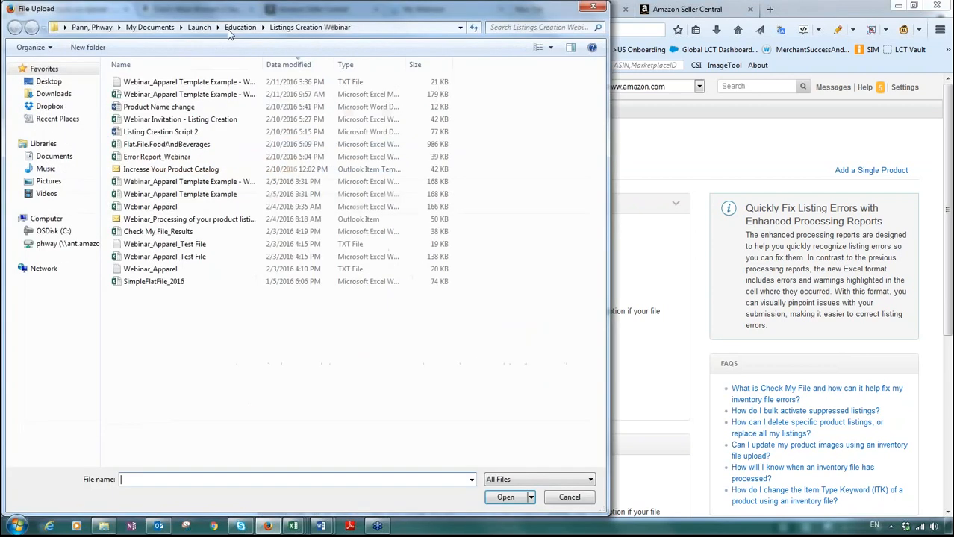
double_click(187, 82)
mouse_move(202, 90)
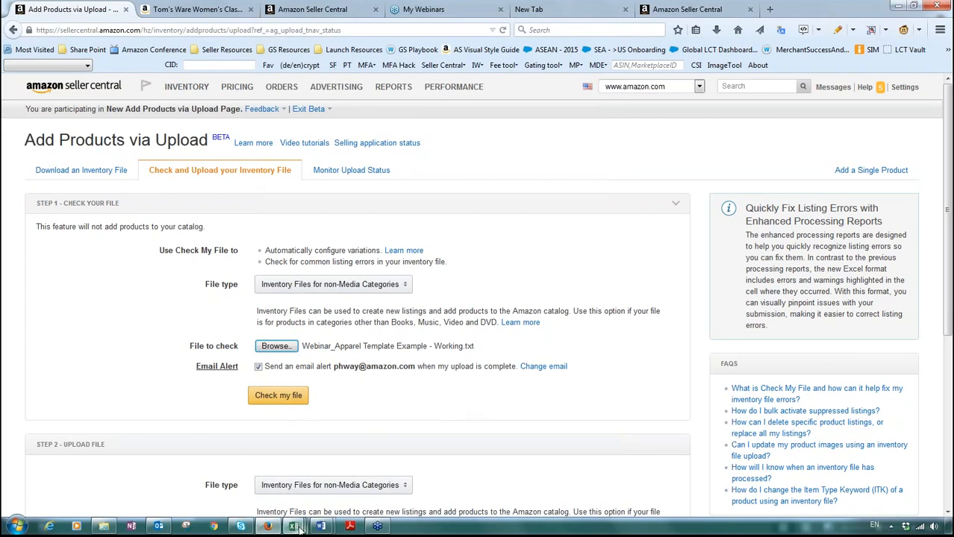
Switch to the Webinar_Apparel Template Example - Working workbook in Excel and delete the MaxiDress06-$P parent row.
mouse_move(294, 527)
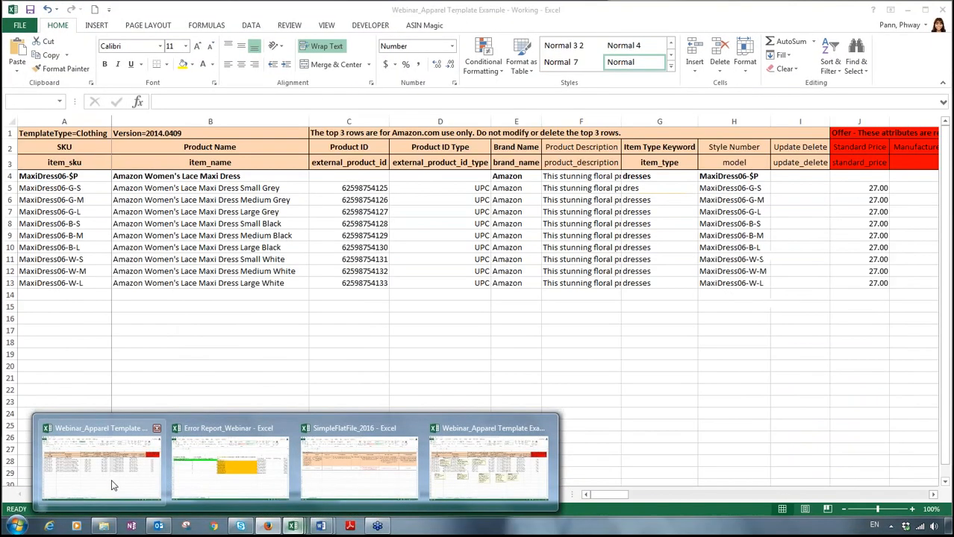
left_click(111, 485)
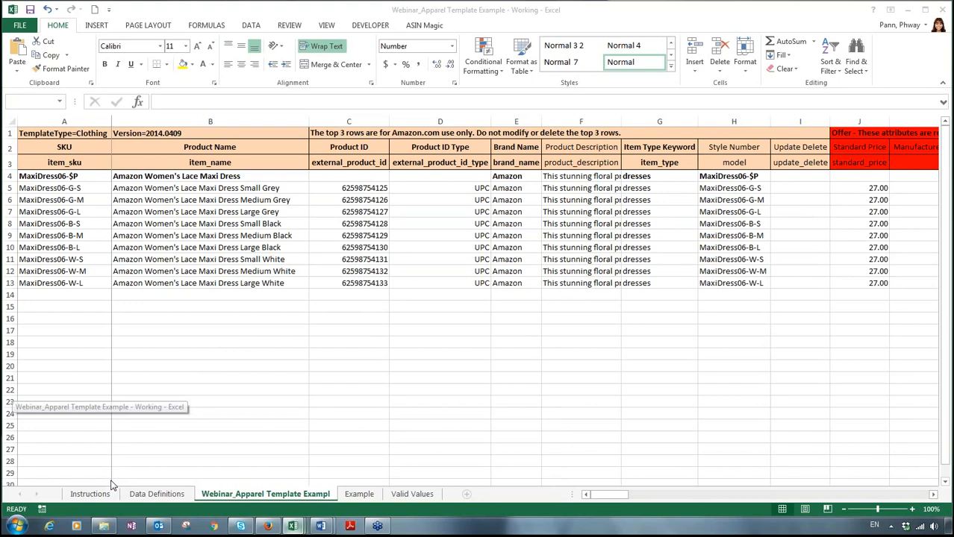
left_click(9, 177)
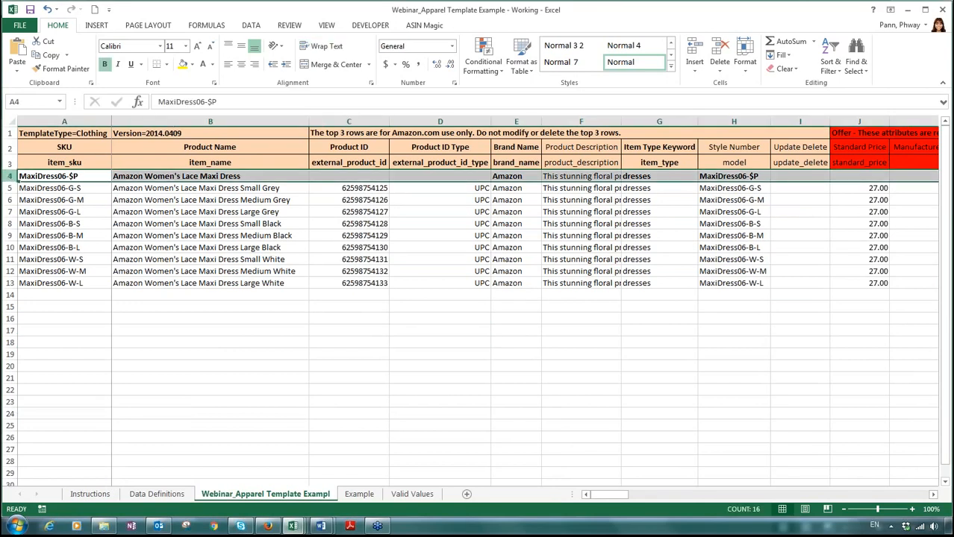
key("ctrl+minus")
Clear the Parentage, Parent SKU, Relationship Type and Variation Theme values for all MaxiDress06 child rows.
left_click_drag(617, 496, 743, 494)
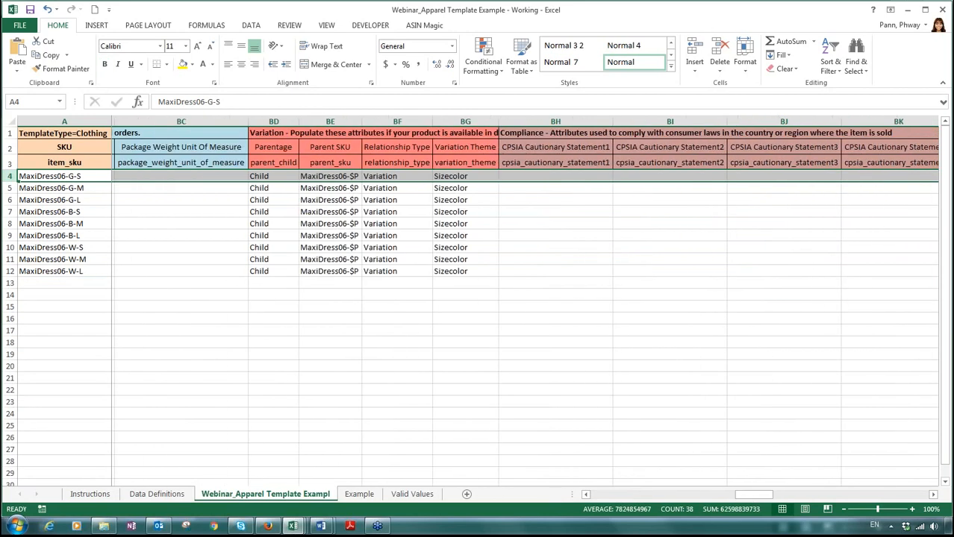
left_click_drag(256, 176, 441, 317)
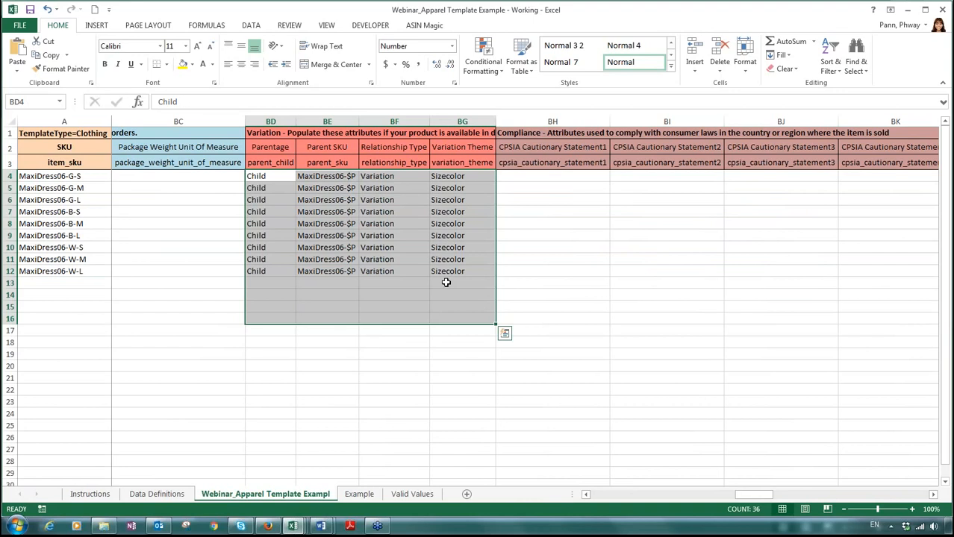
key("Delete")
left_click(514, 426)
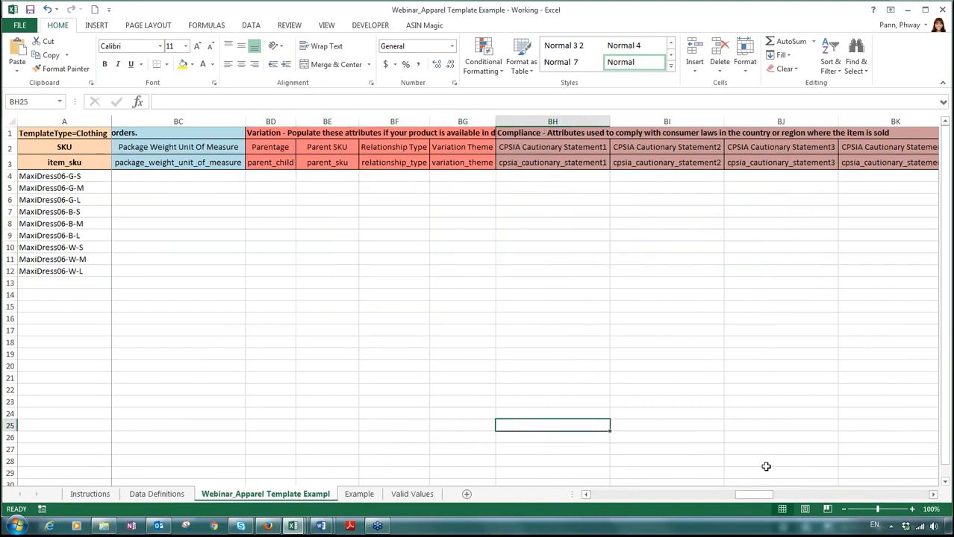
left_click_drag(761, 495, 597, 499)
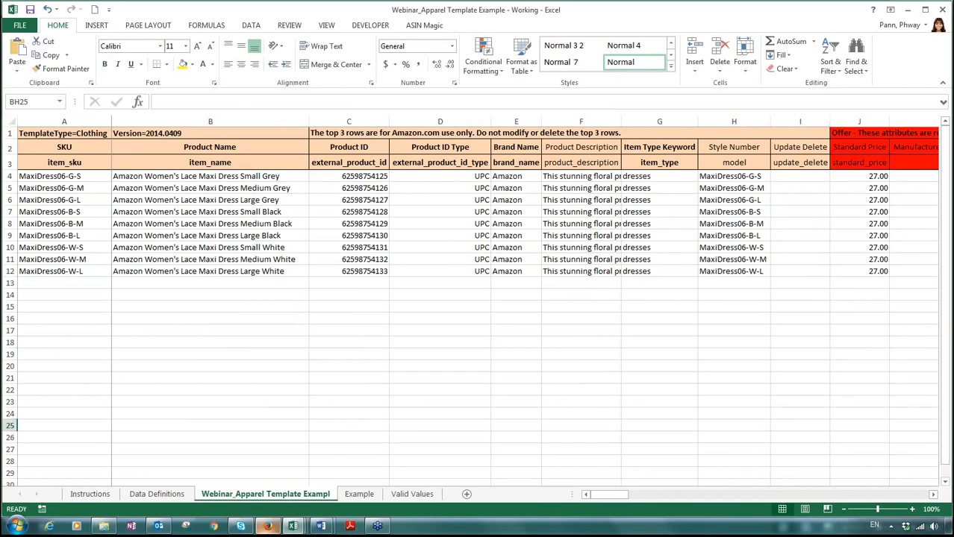
Switch back to Seller Central in Firefox, open Manage Inventory, and collapse and re-expand the MaxiDress06-$P variations.
left_click(267, 527)
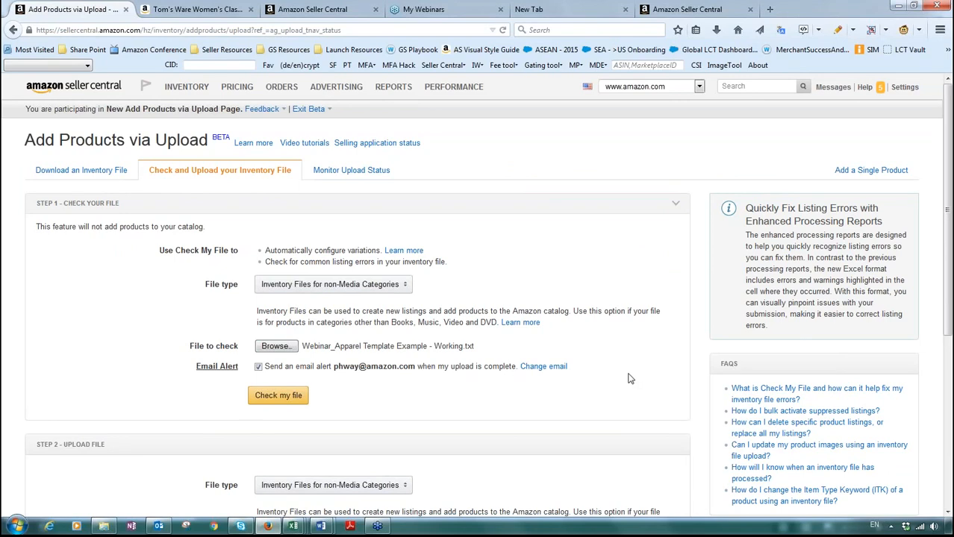
mouse_move(176, 88)
left_click(187, 114)
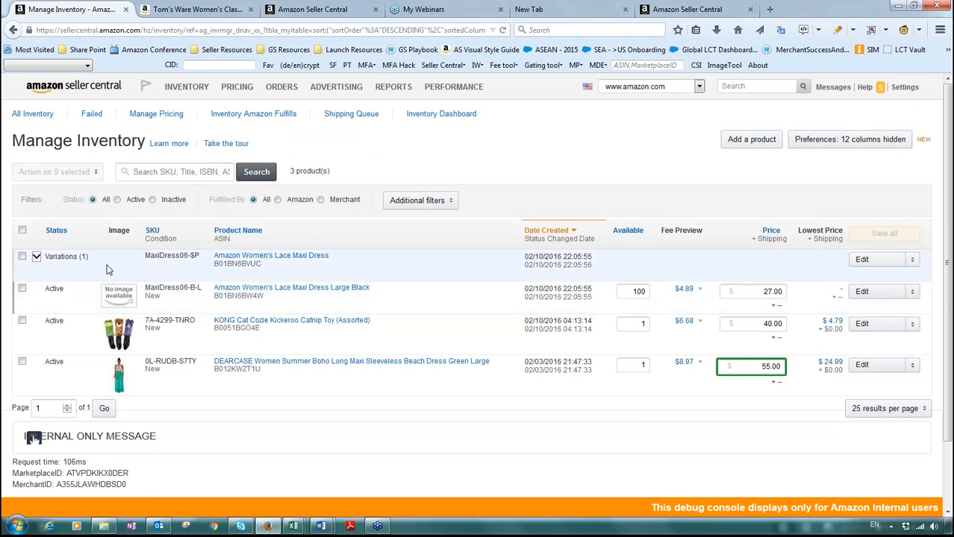
left_click(37, 257)
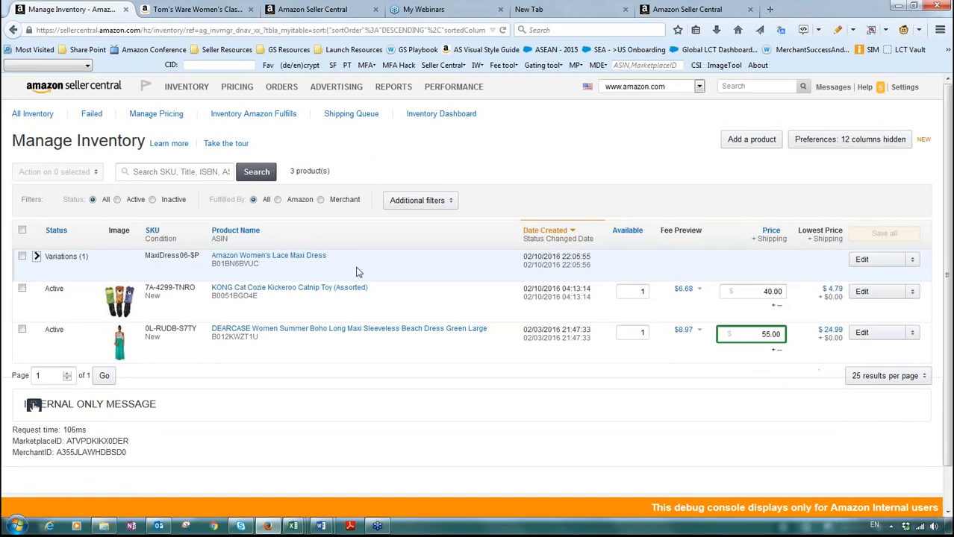
left_click(37, 258)
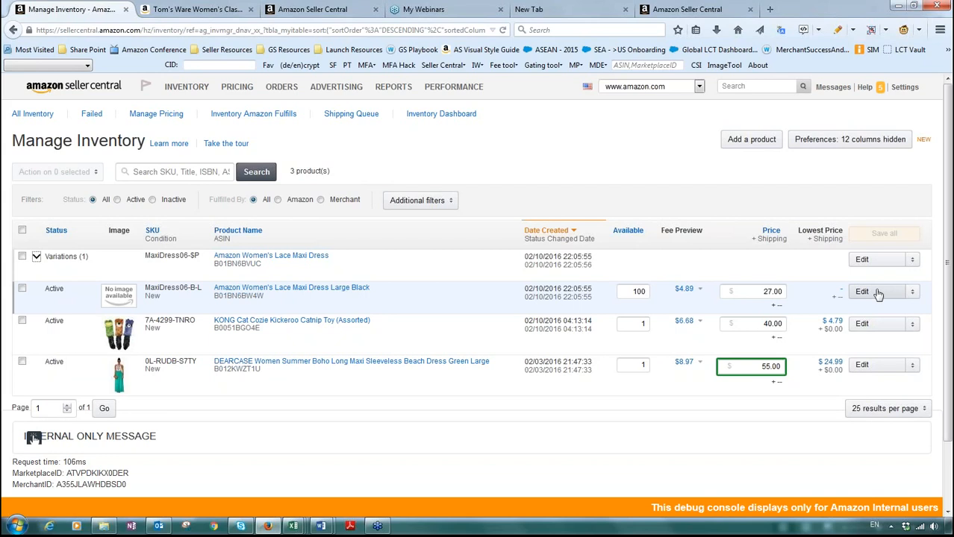
Open the MaxiDress06-B-L listing for editing and view its Images and Vital Info sections.
left_click(876, 296)
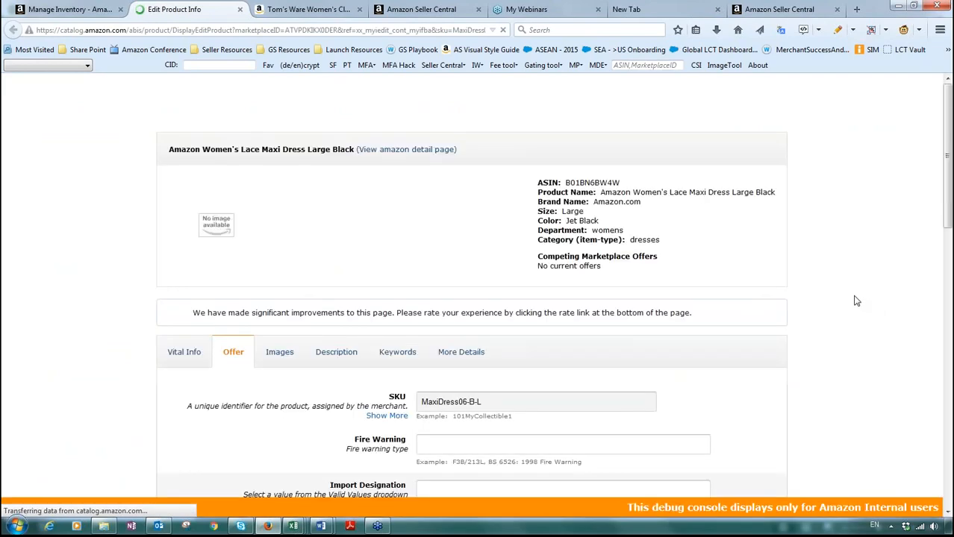
scroll(751, 357, "down", 3)
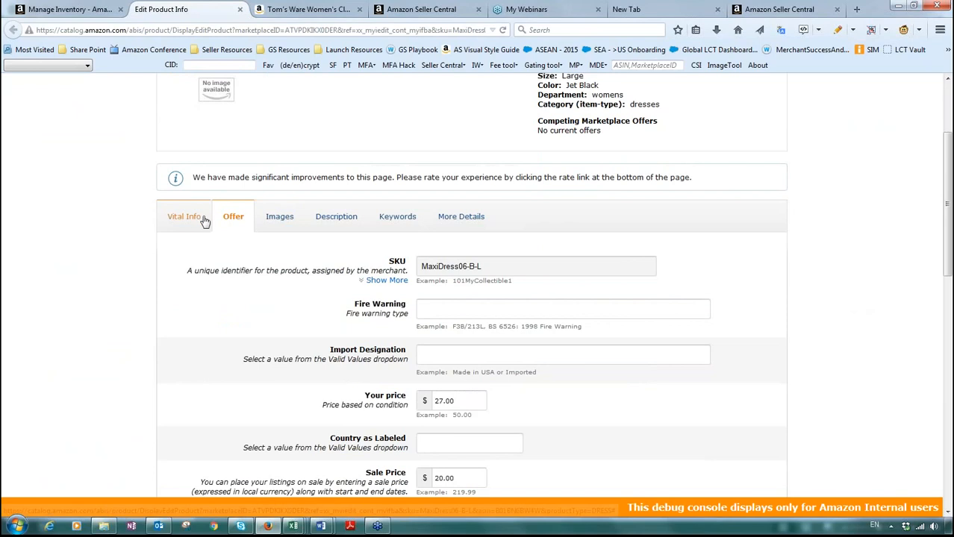
left_click(287, 224)
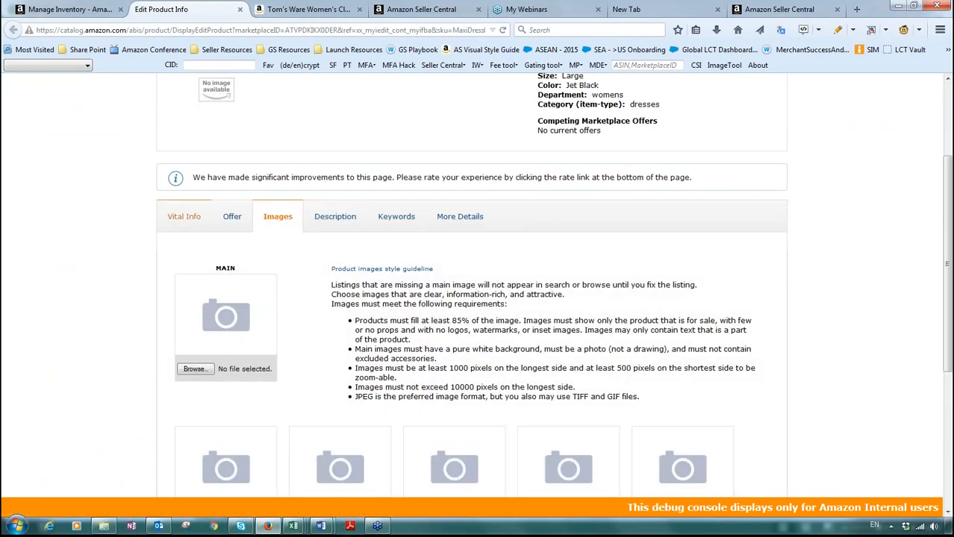
left_click(193, 215)
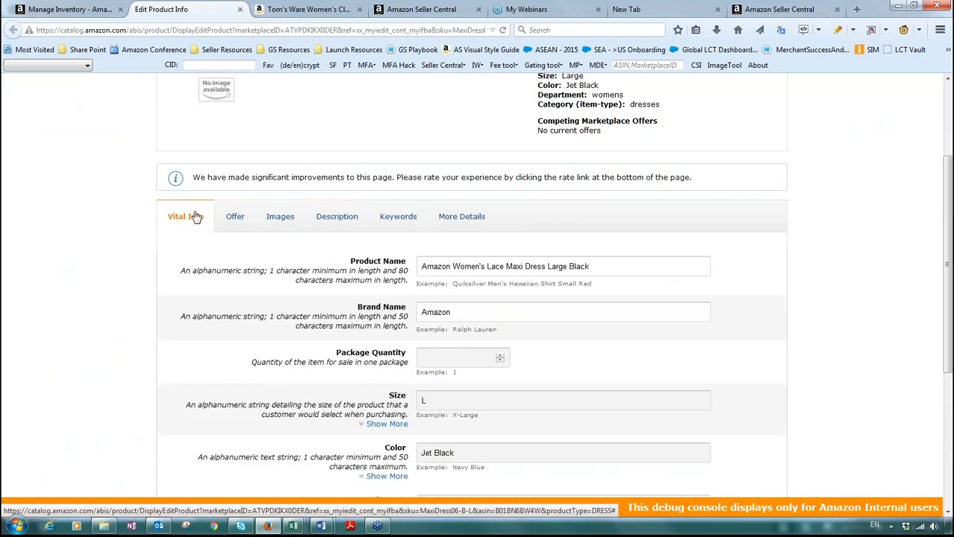
Change the product name to Amazon Women's Lace Maxi Dress Large Jet Black and save the listing.
left_click(570, 265)
type("Jet")
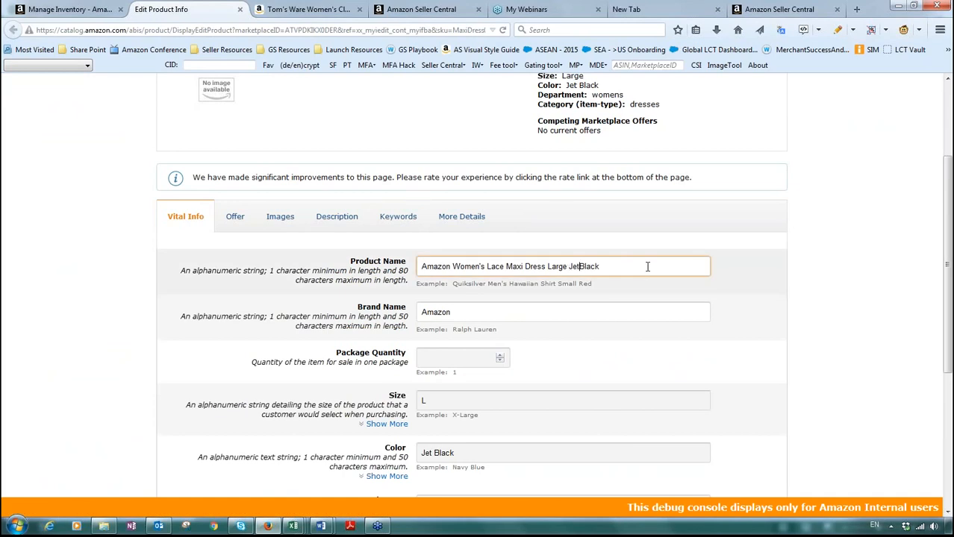
key("Down")
scroll(763, 294, "down", 2)
scroll(763, 293, "down", 5)
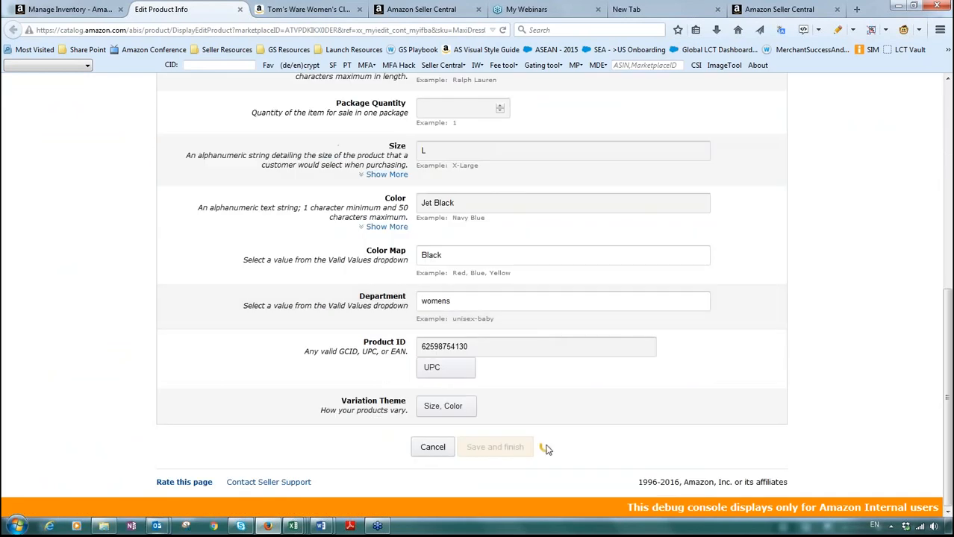
left_click(514, 448)
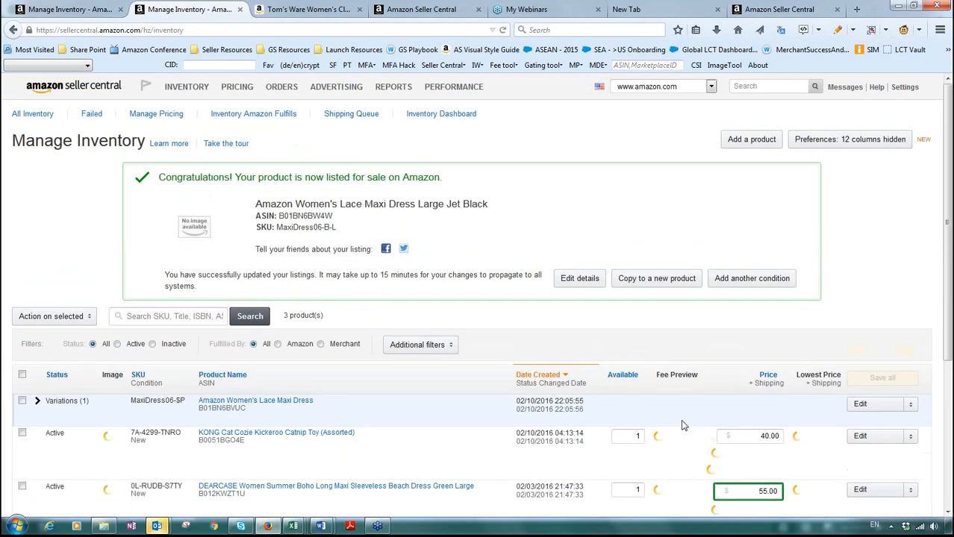
Set the KONG catnip toy's price to 50 and the DEARCASE dress's price to 60, and save both changes.
scroll(479, 326, "down", 3)
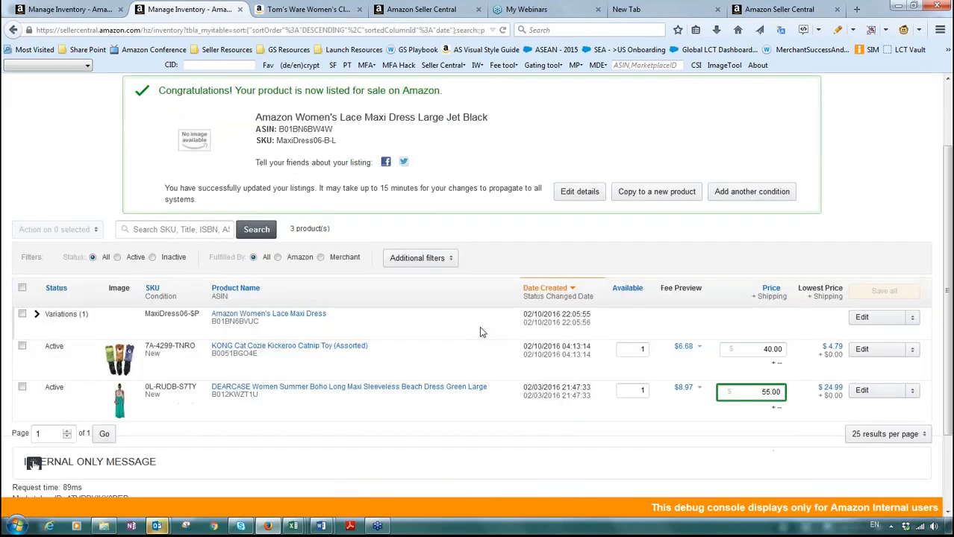
left_click(748, 300)
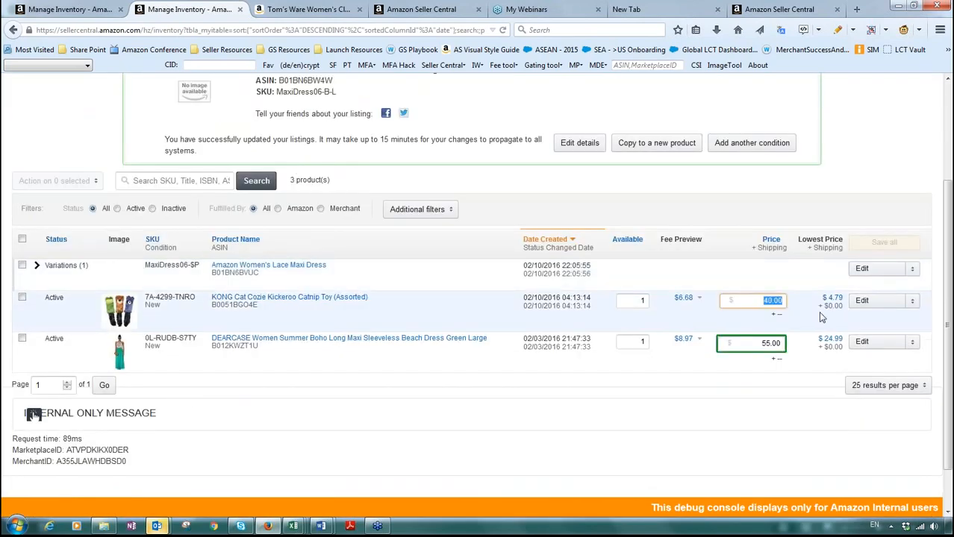
type("50")
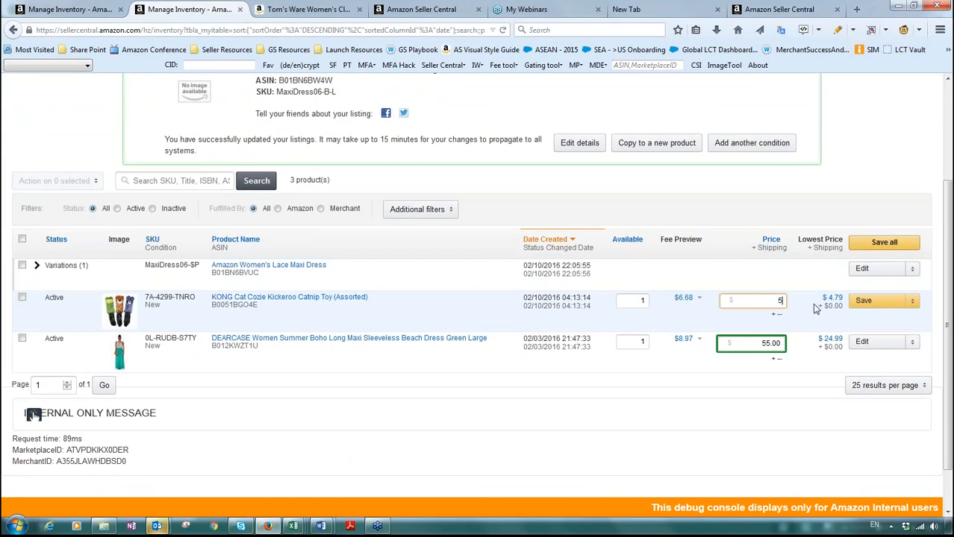
left_click(756, 343)
double_click(756, 342)
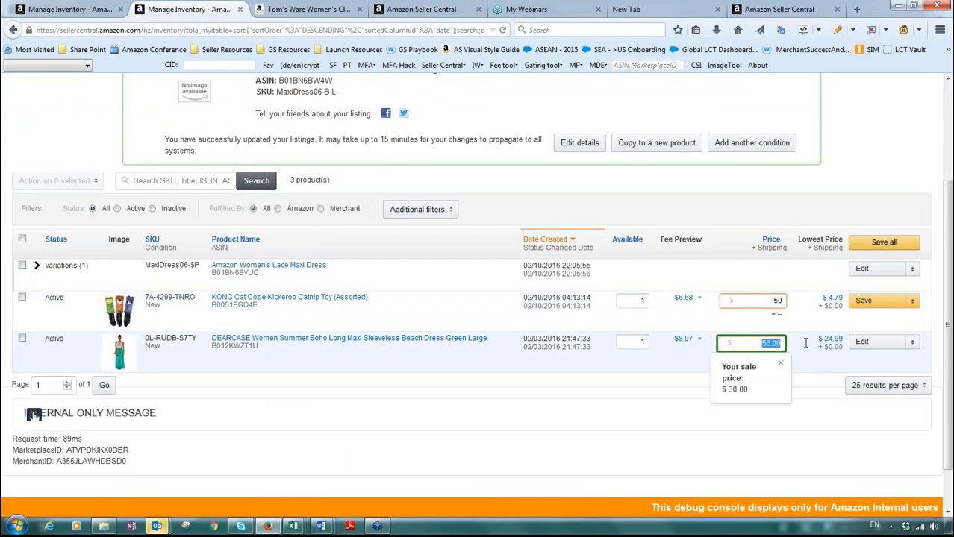
type("60")
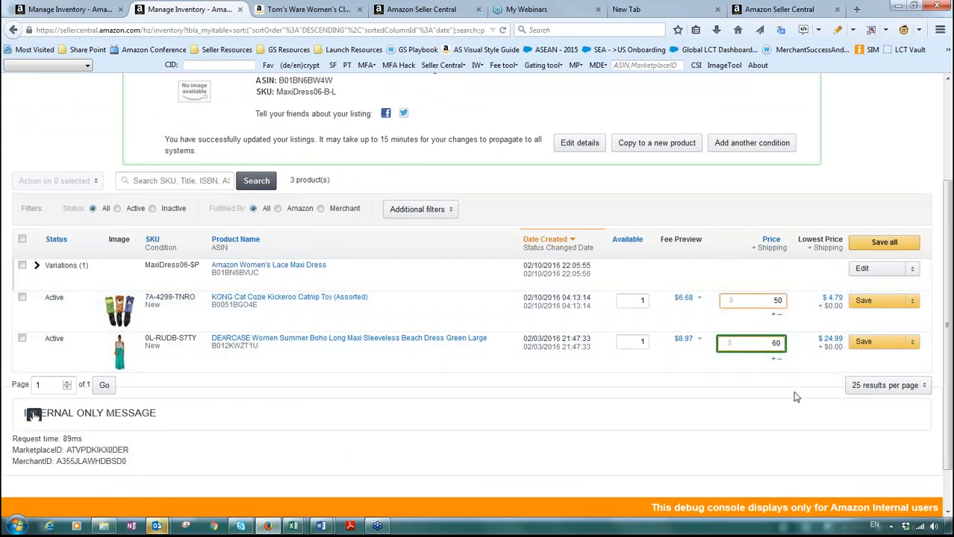
left_click(885, 243)
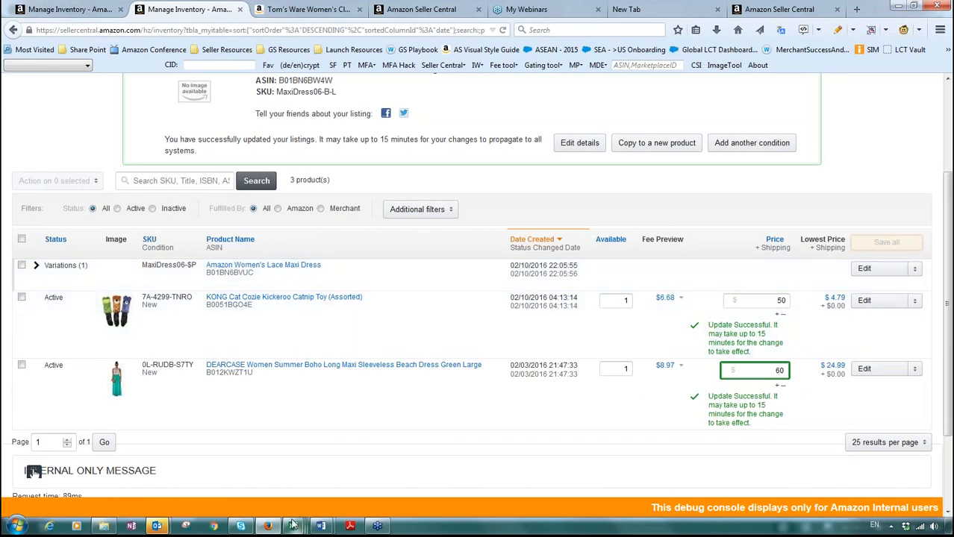
Switch to Excel and bring up the apparel template workbook containing the Reference comments.
mouse_move(295, 528)
left_click(221, 469)
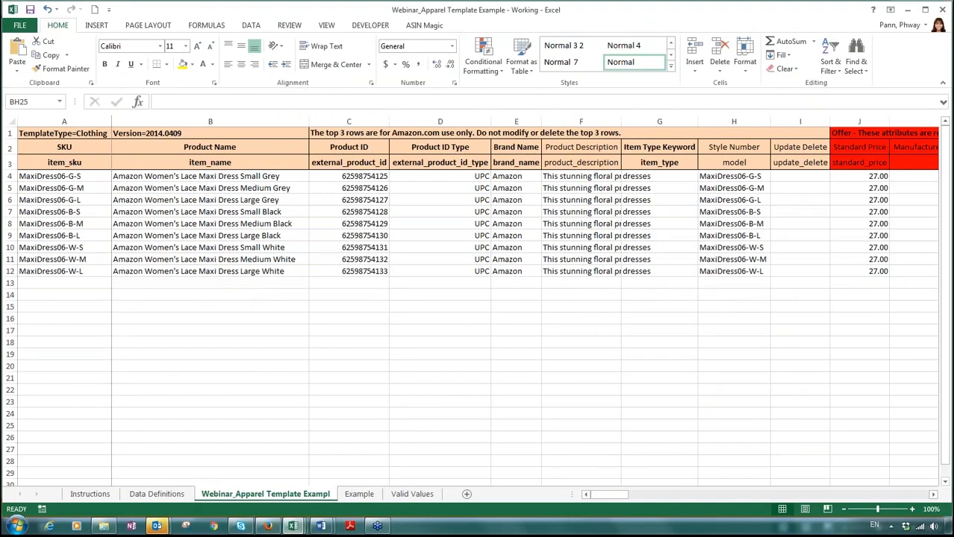
left_click(271, 415)
mouse_move(294, 527)
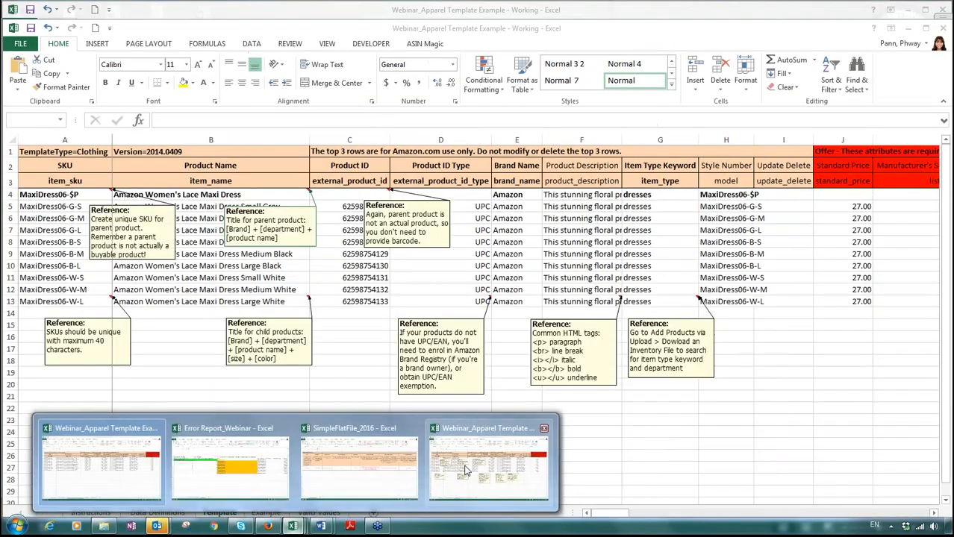
left_click(464, 469)
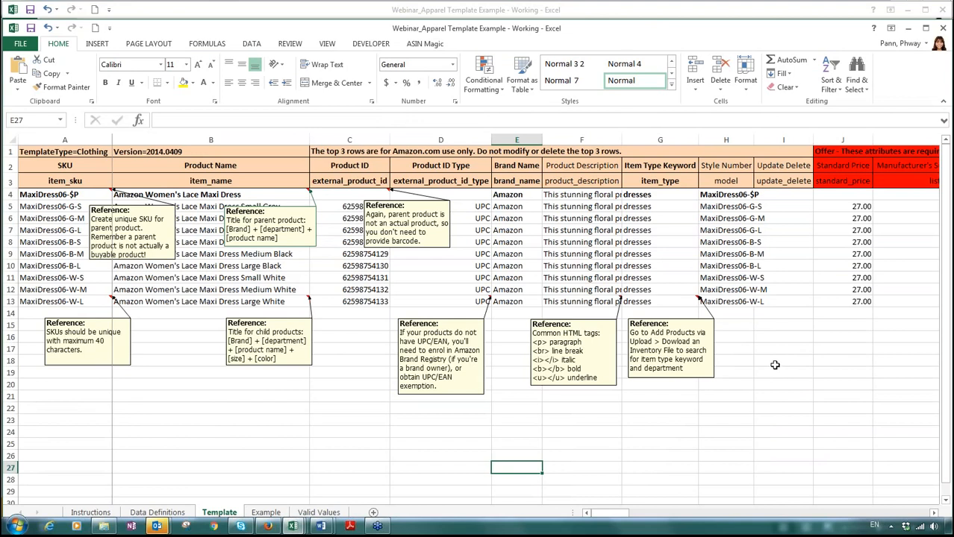
left_click(943, 30)
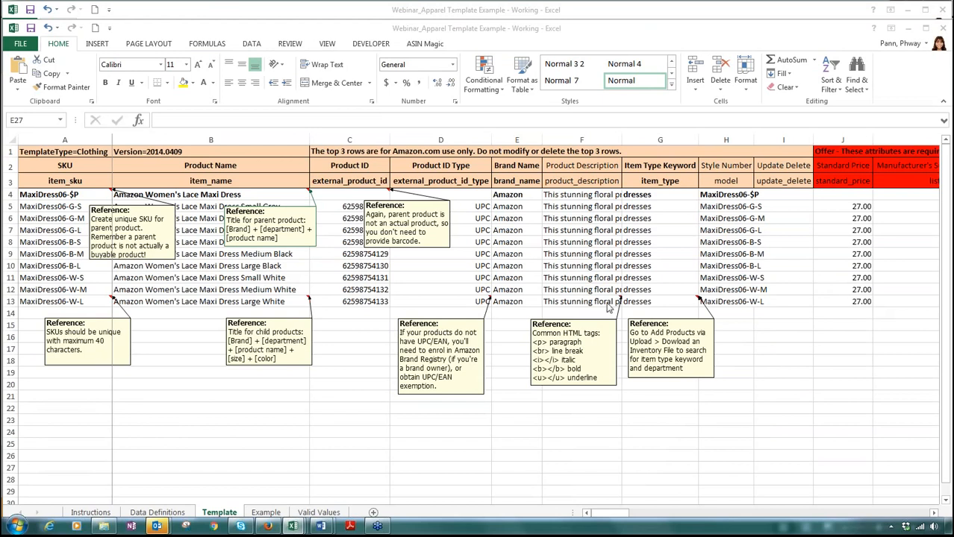
left_click(388, 350)
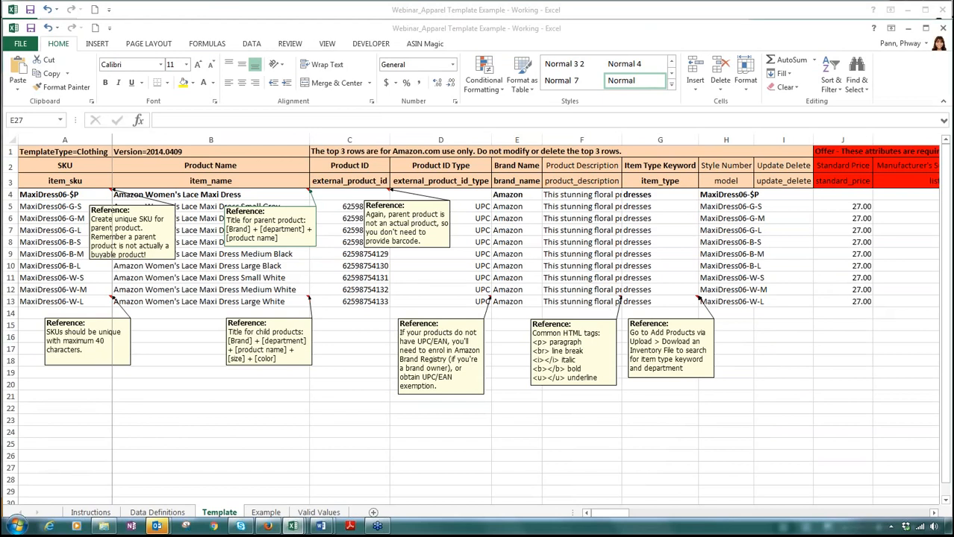
left_click(603, 476)
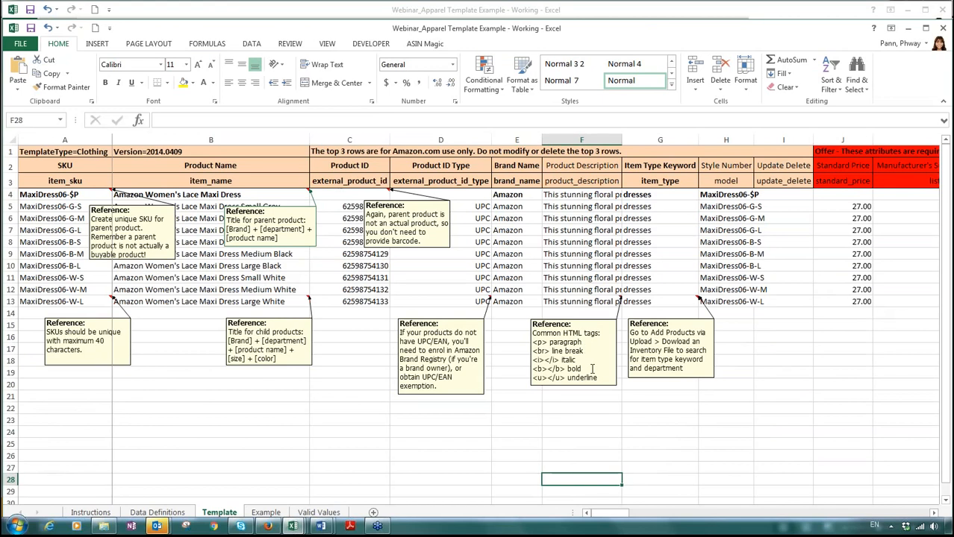
Hide all Reference comments on the Template sheet and show them again.
left_click(369, 44)
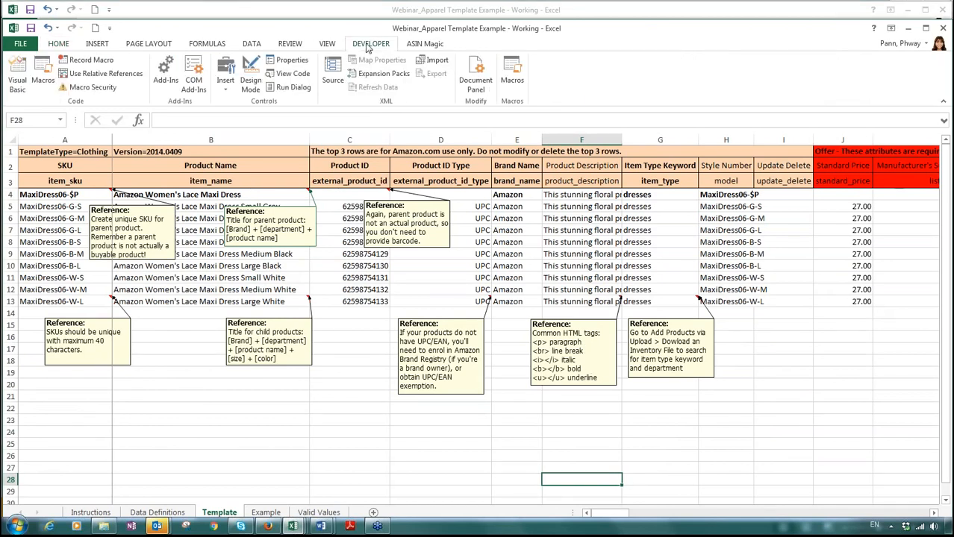
left_click(290, 44)
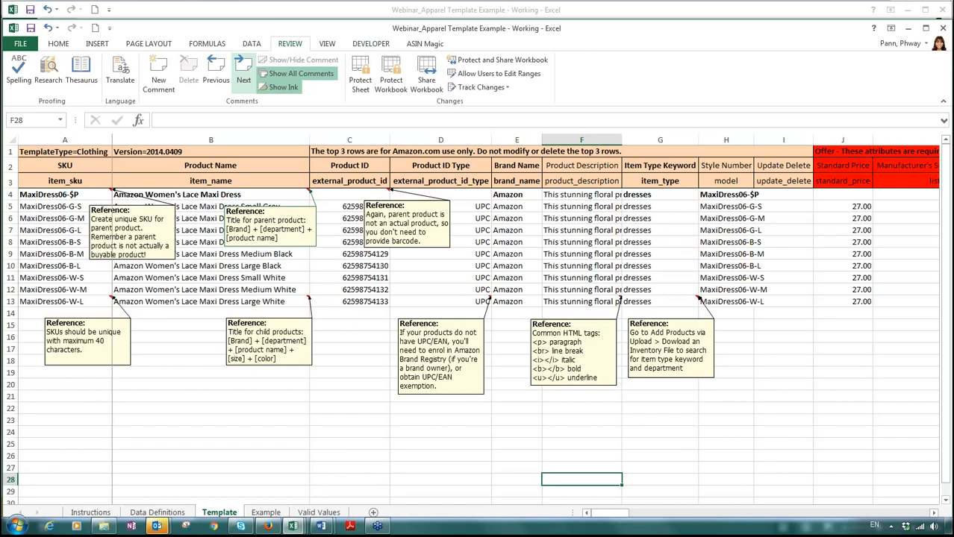
left_click(303, 75)
left_click(301, 80)
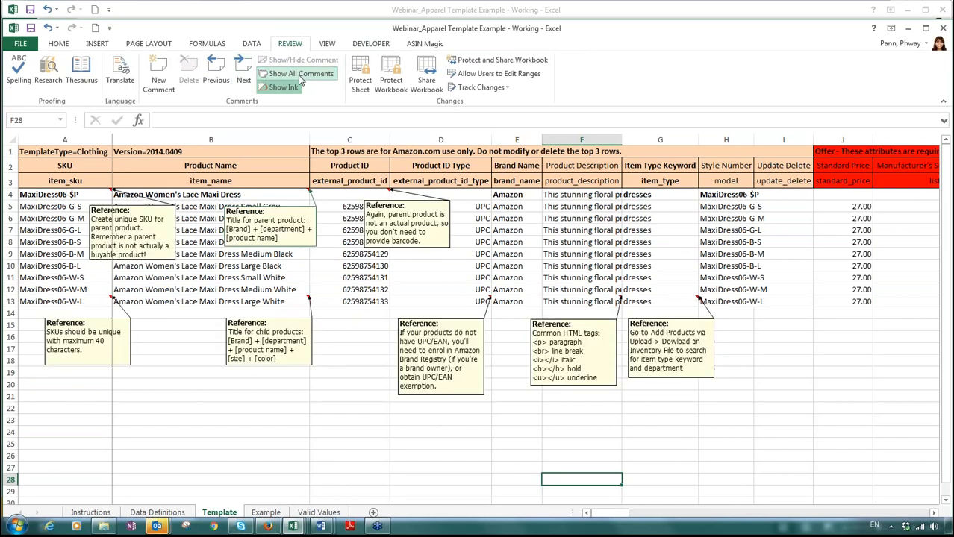
left_click(301, 77)
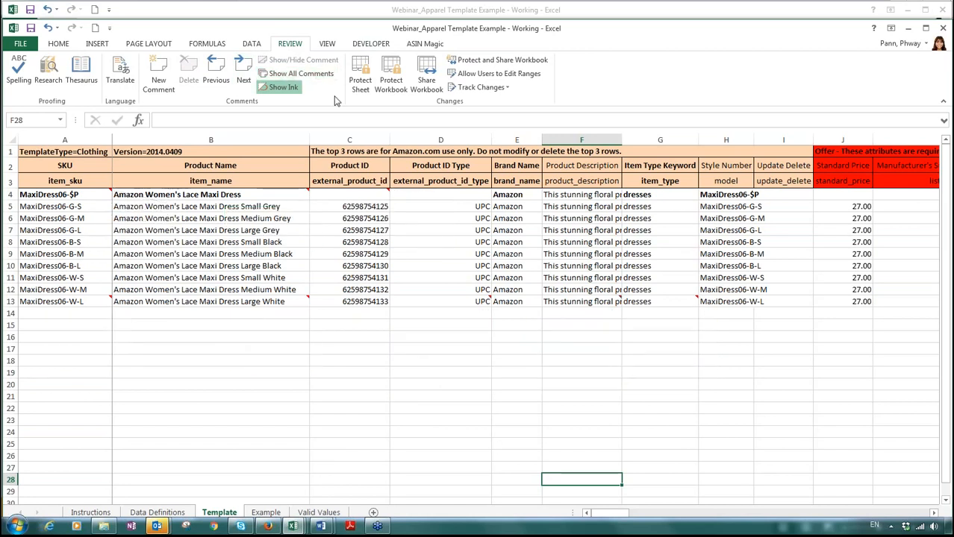
left_click(300, 74)
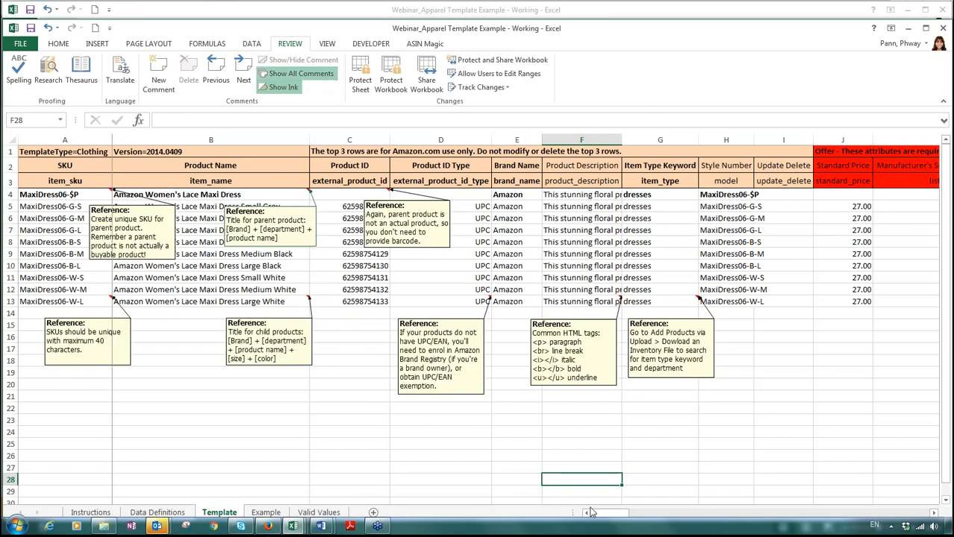